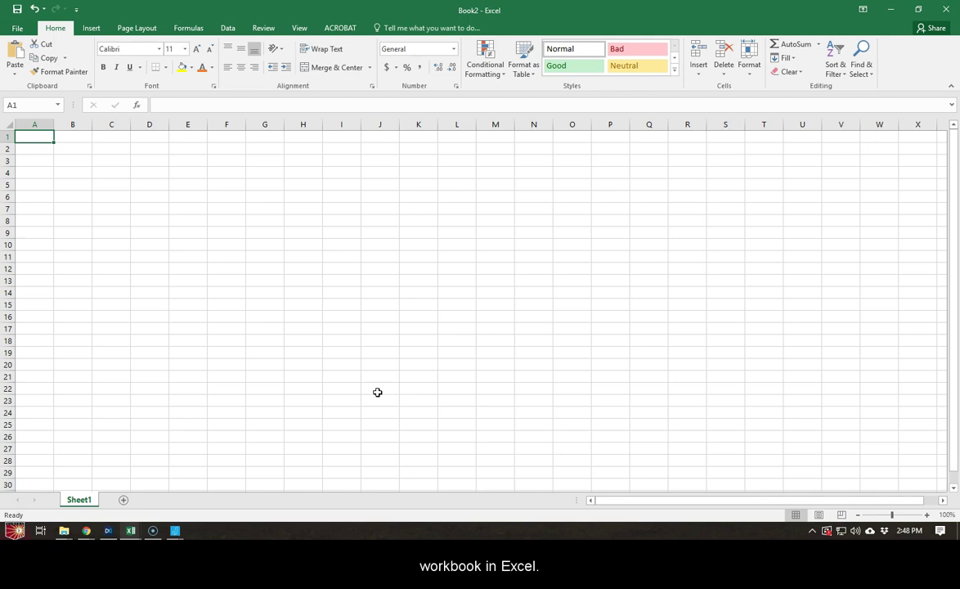
Switch to the experim_output window and examine the exam ANOVA table, Levene's test and the marginal means for sex, group and their interaction
key(alt+Tab)
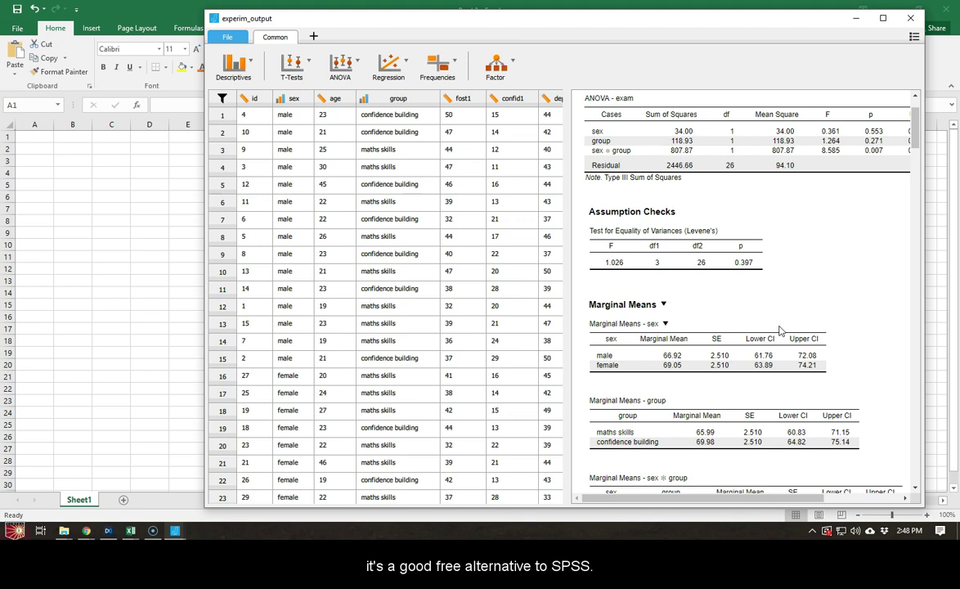
click(812, 301)
scroll(814, 298, up, 2)
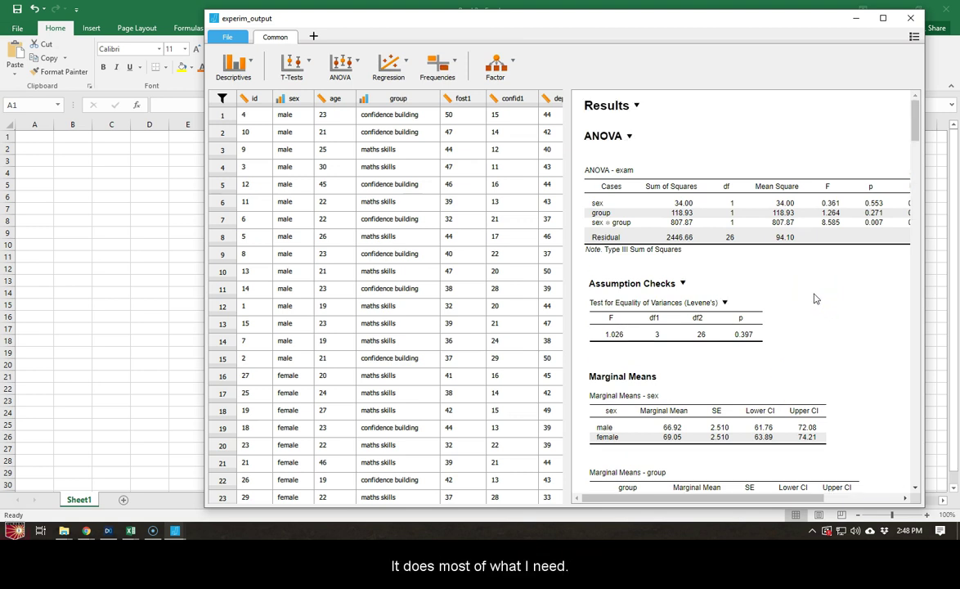
scroll(813, 298, down, 1)
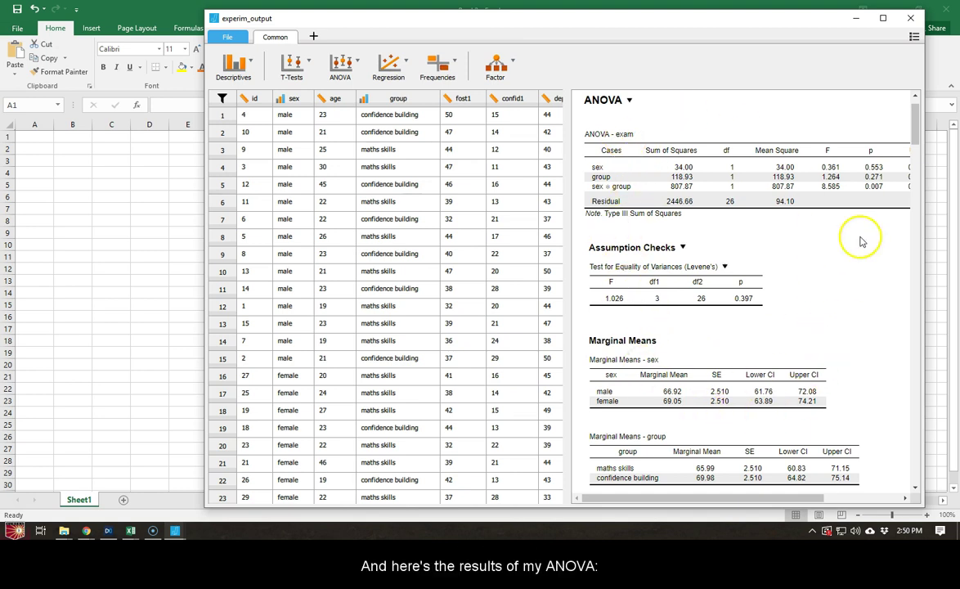
drag(621, 496, 666, 498)
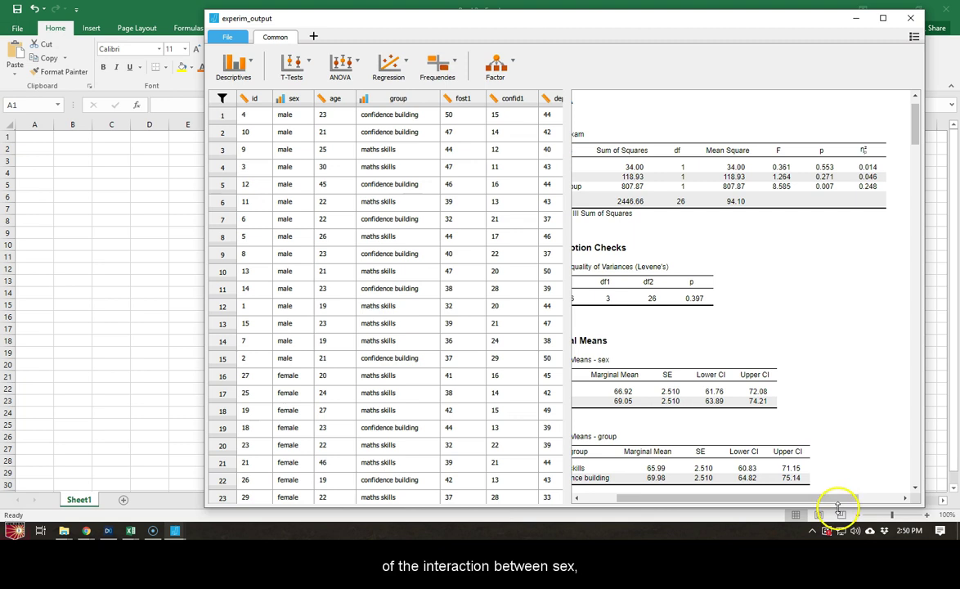
drag(842, 497, 786, 497)
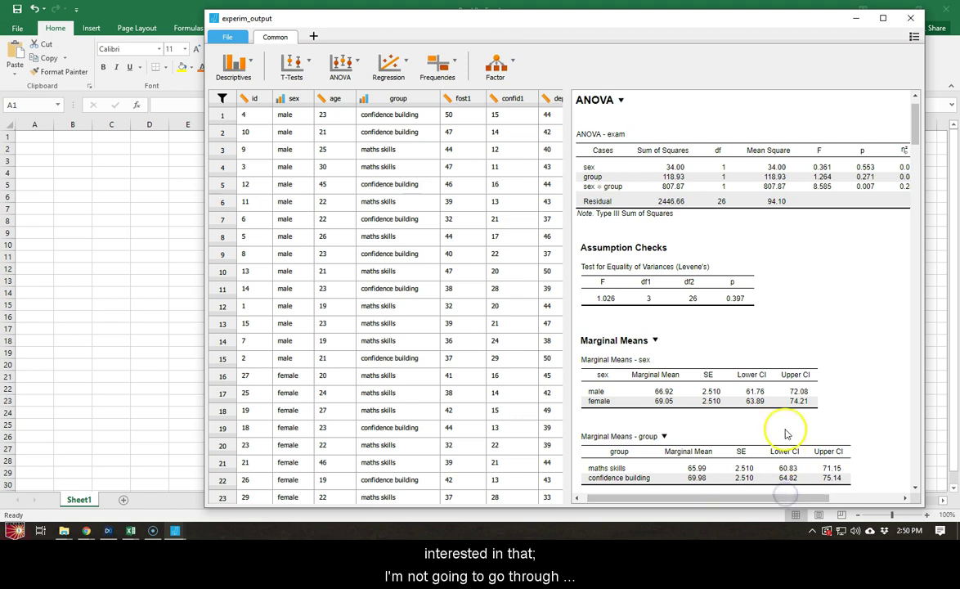
scroll(802, 354, down, 1)
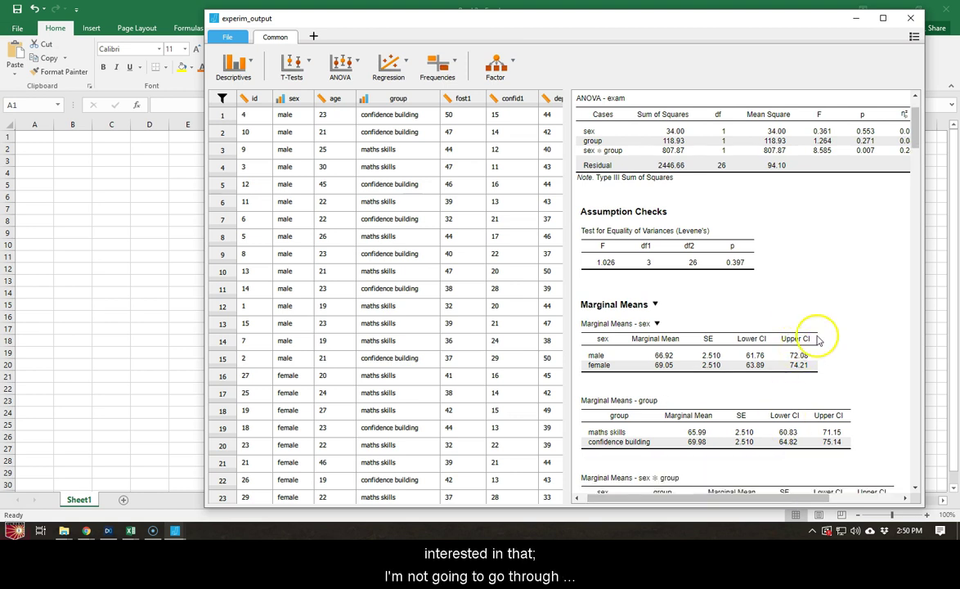
scroll(814, 280, down, 1)
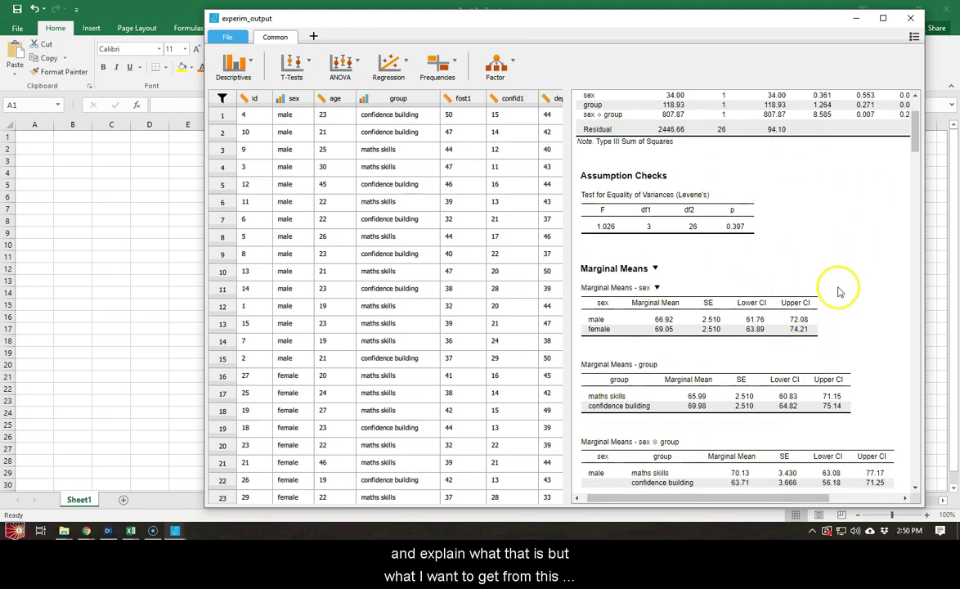
scroll(823, 230, down, 1)
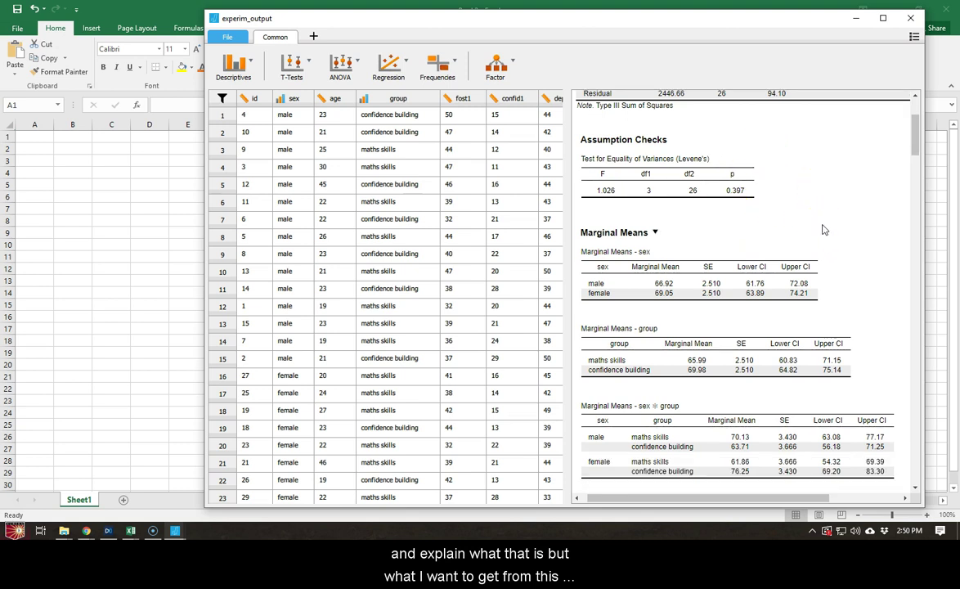
scroll(824, 230, down, 1)
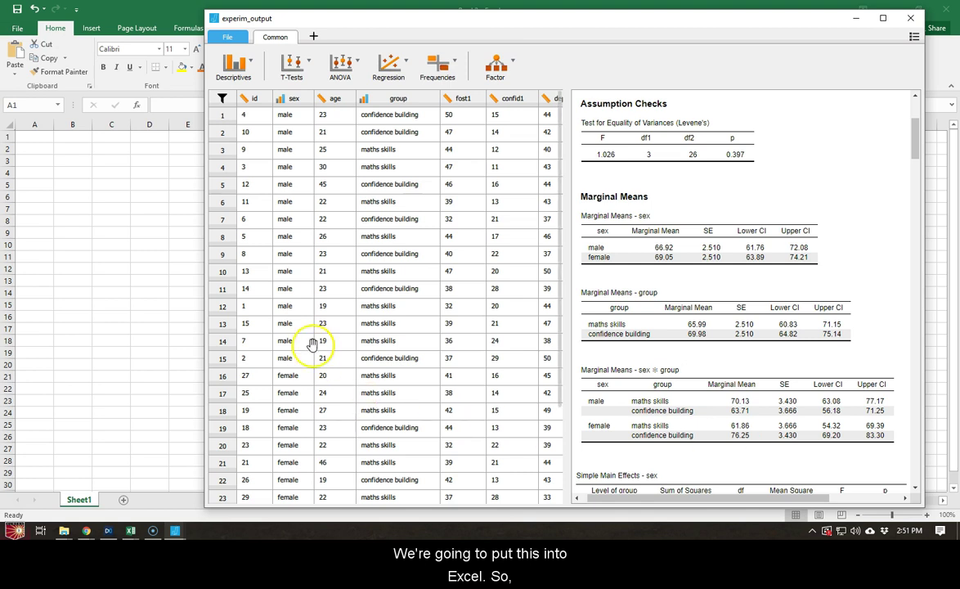
Switch to the blank Excel workbook and enter the column headings Confidence Building in C4 and Math Skills in D4
click(91, 181)
click(104, 174)
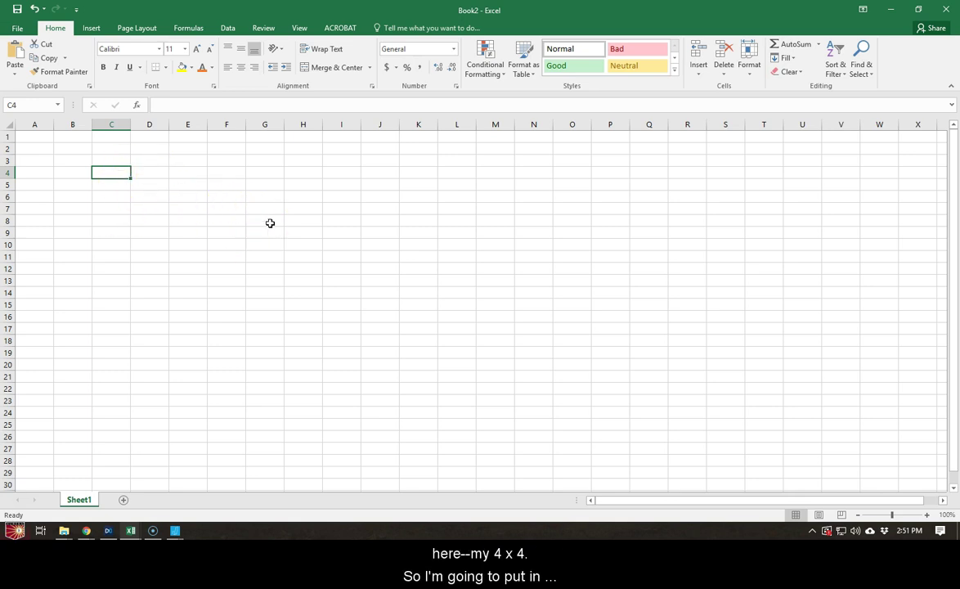
text(Confidence)
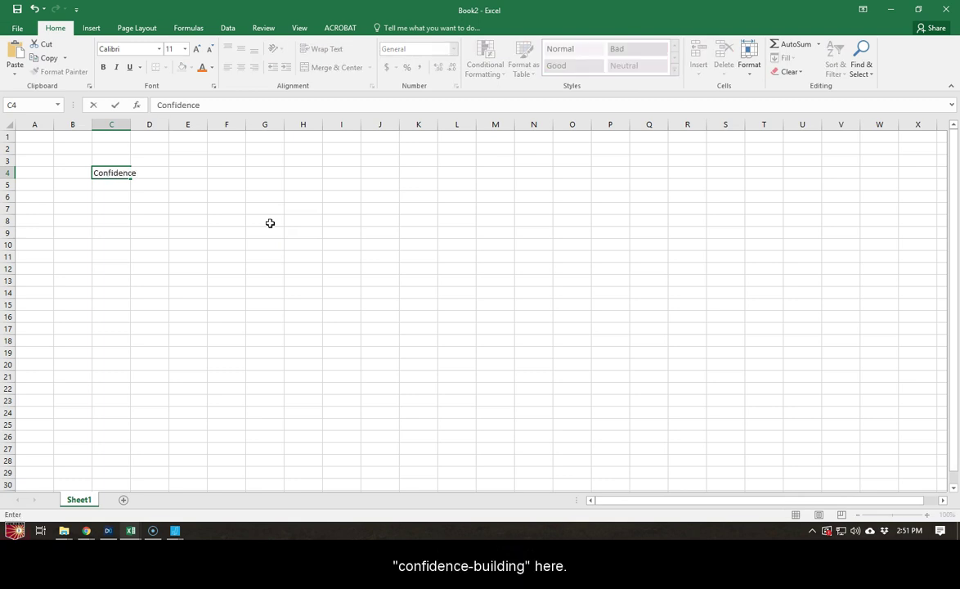
text(g)
key(Tab)
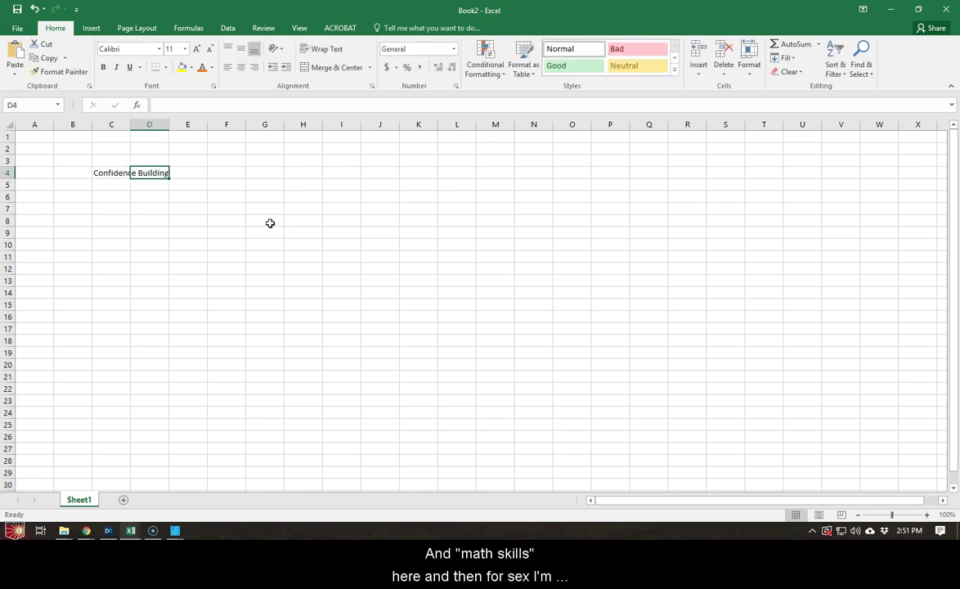
text(Math Skills)
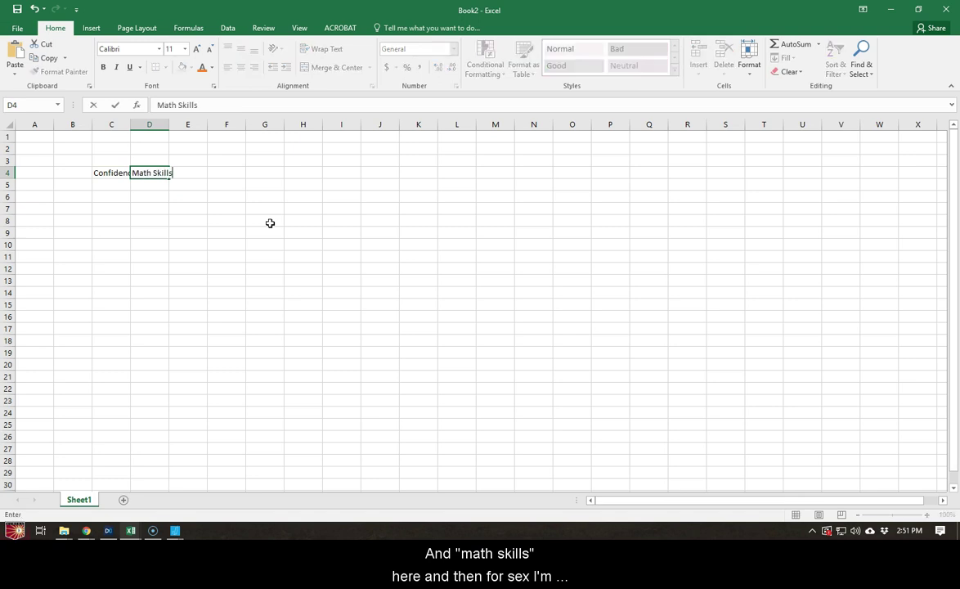
key(Return)
Enter the row labels Male in B5 and Female in B6, and autofit columns C and D
key(Left)
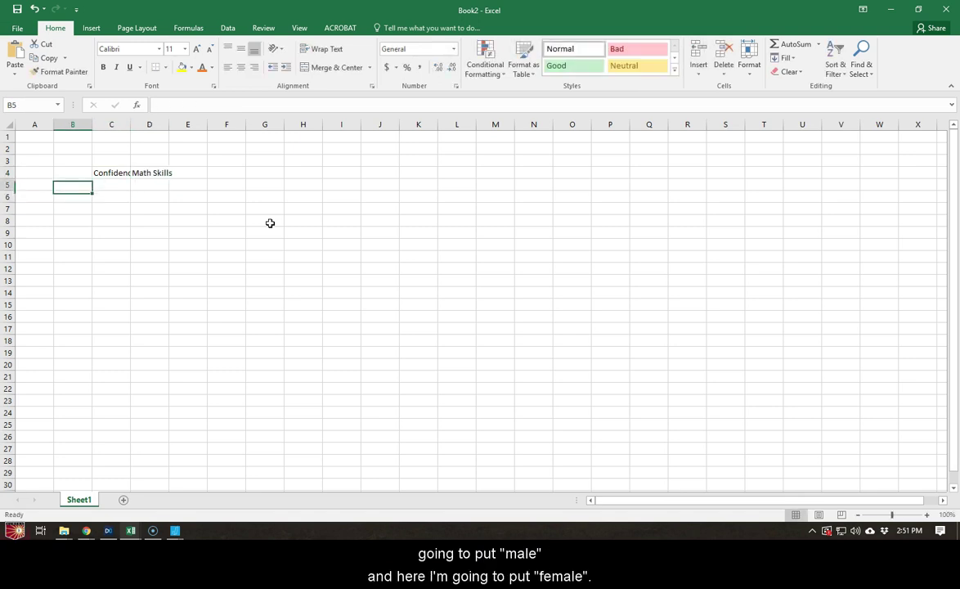
text(Male)
key(Return)
text(Fam)
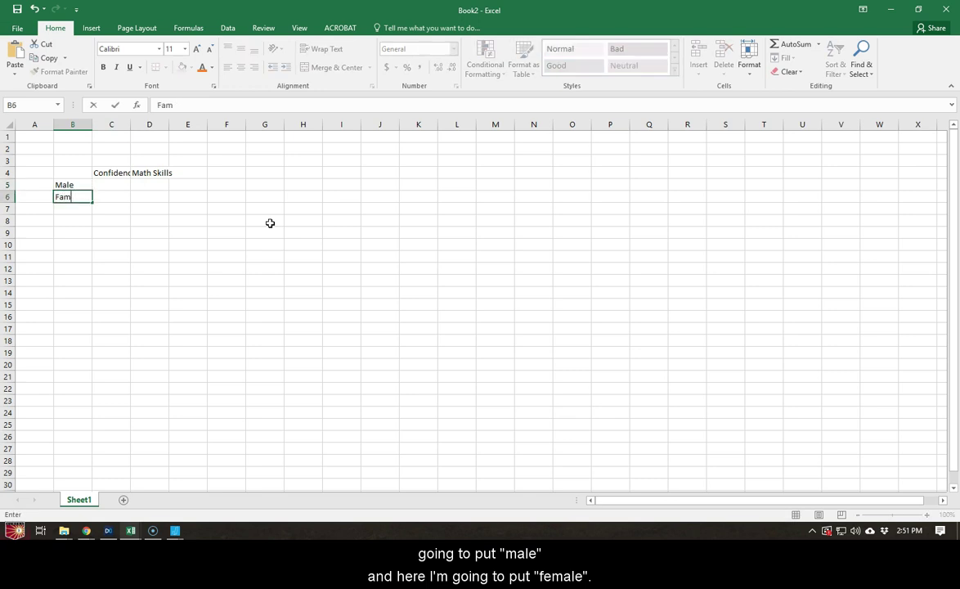
text(ale)
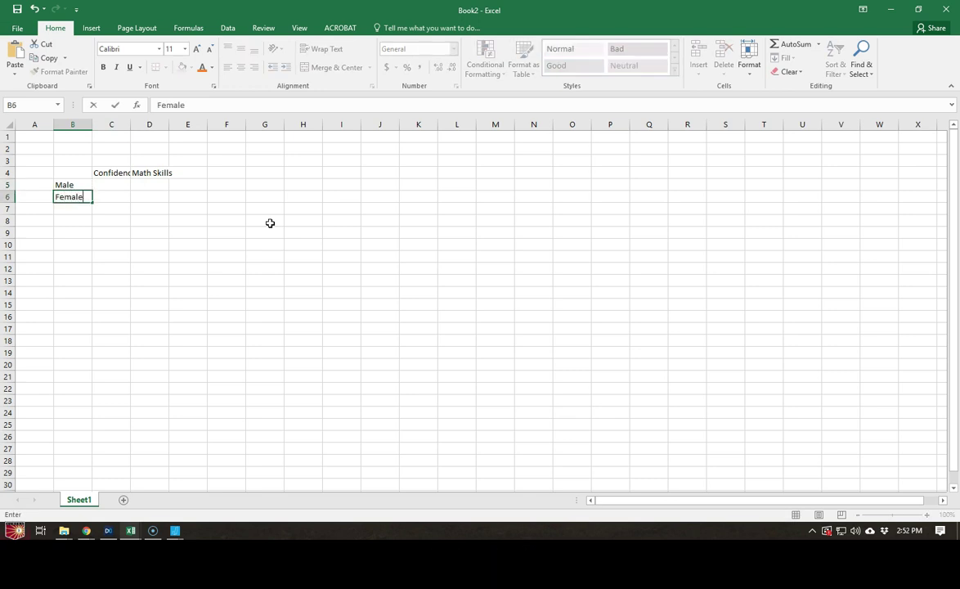
key(Tab)
key(Up)
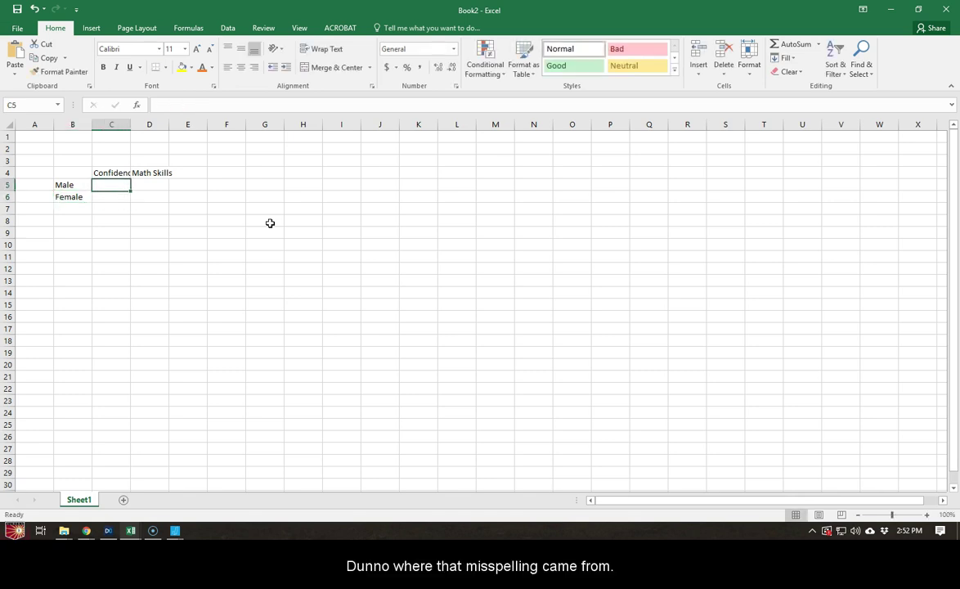
double_click(130, 121)
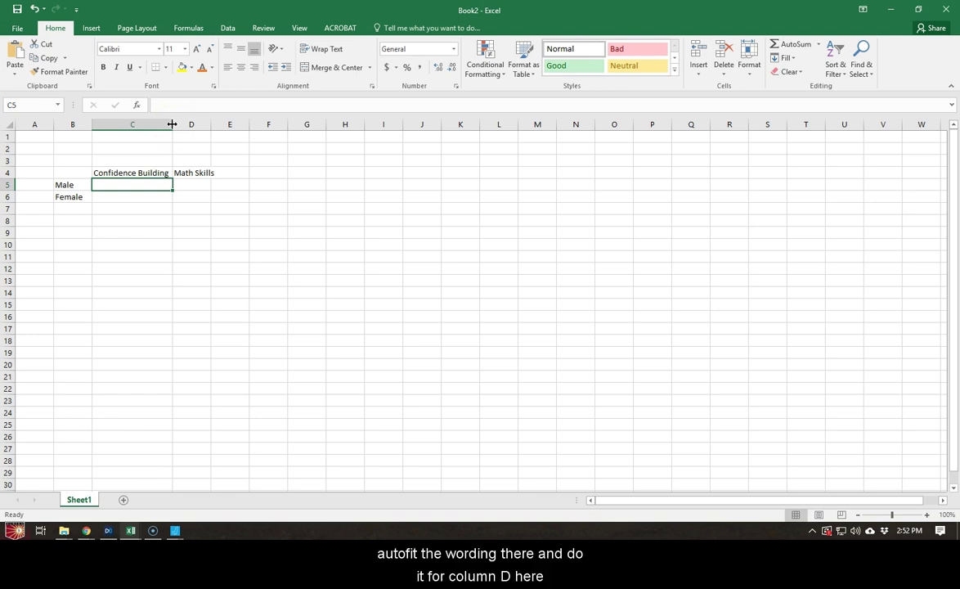
double_click(211, 125)
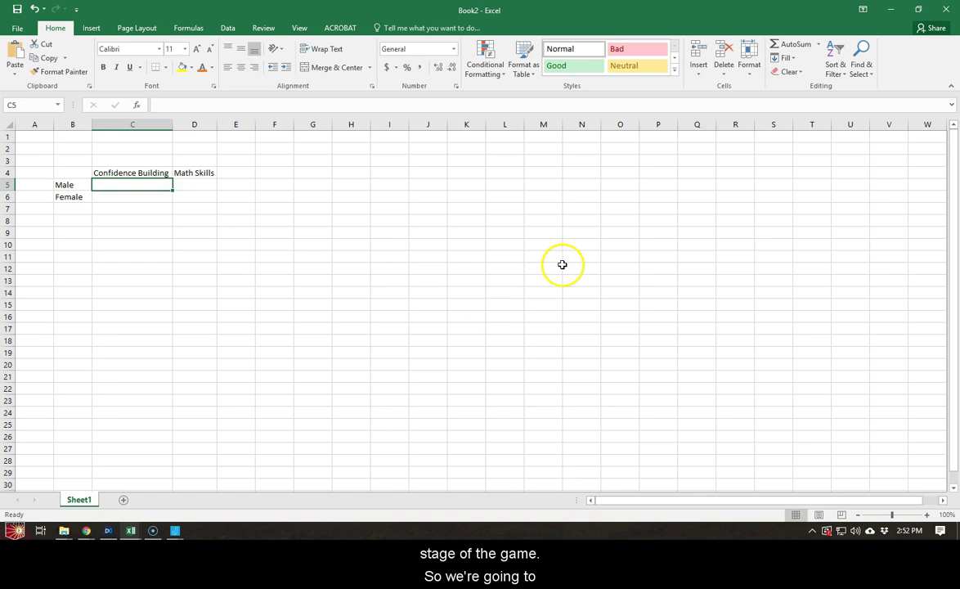
Check the group order in experim_output, and move the Confidence Building heading in Excel from C4 to F4
key(alt+Tab)
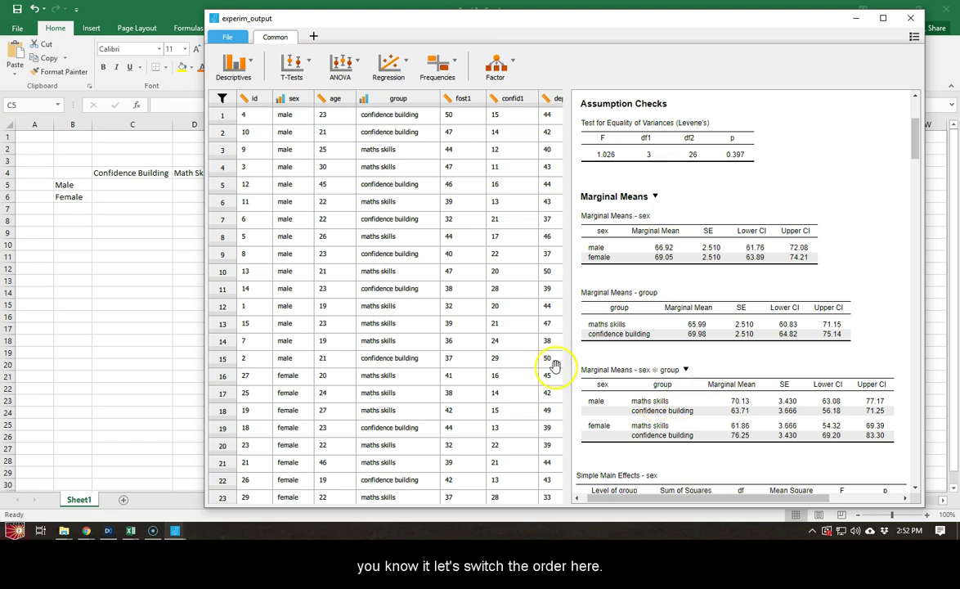
click(165, 205)
click(155, 175)
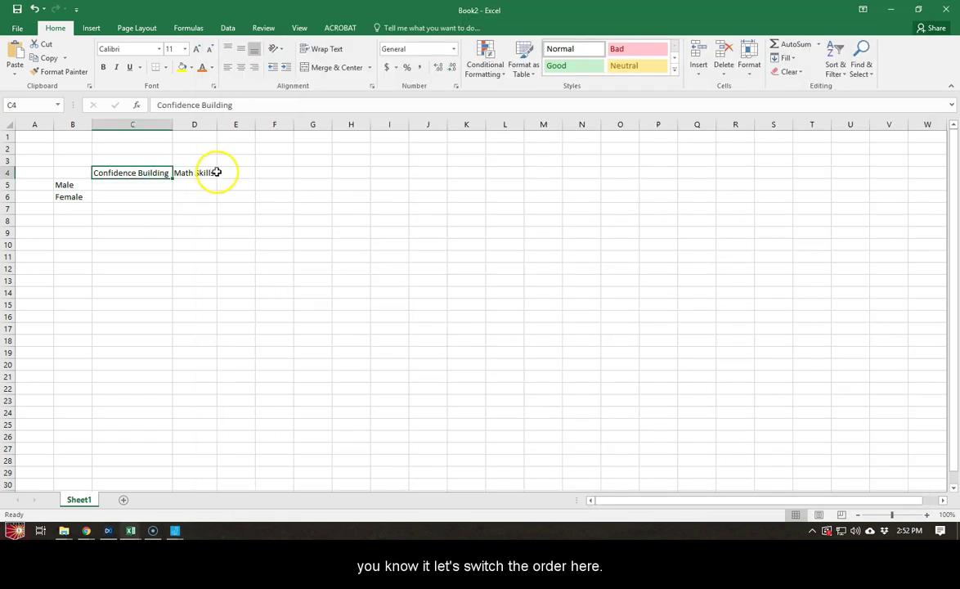
key(ctrl+x)
click(268, 173)
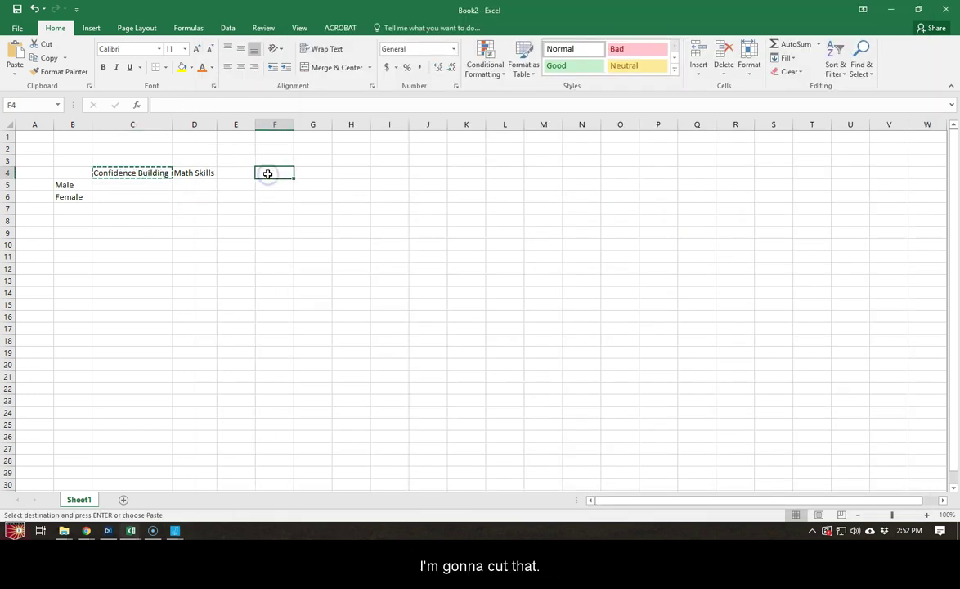
key(ctrl+v)
Move the Math Skills heading from D4 to C4 and the Confidence Building heading from F4 to D4
click(187, 173)
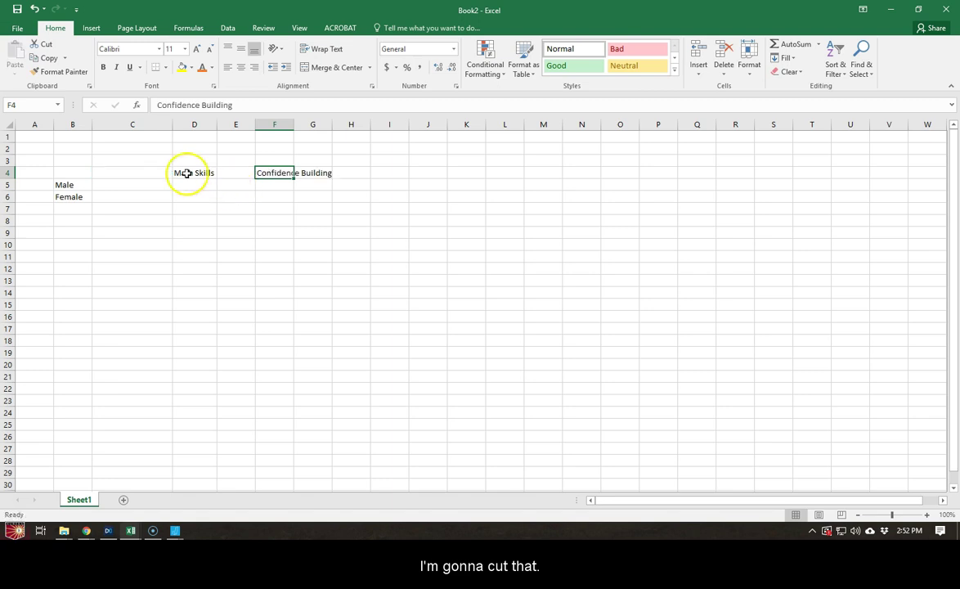
key(ctrl+x)
click(154, 174)
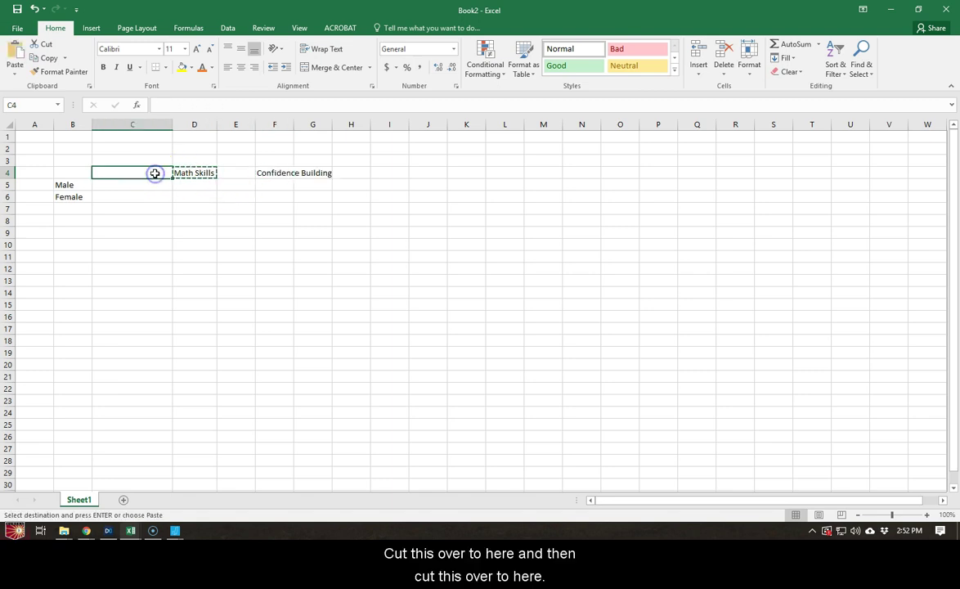
key(ctrl+v)
click(274, 176)
key(ctrl+x)
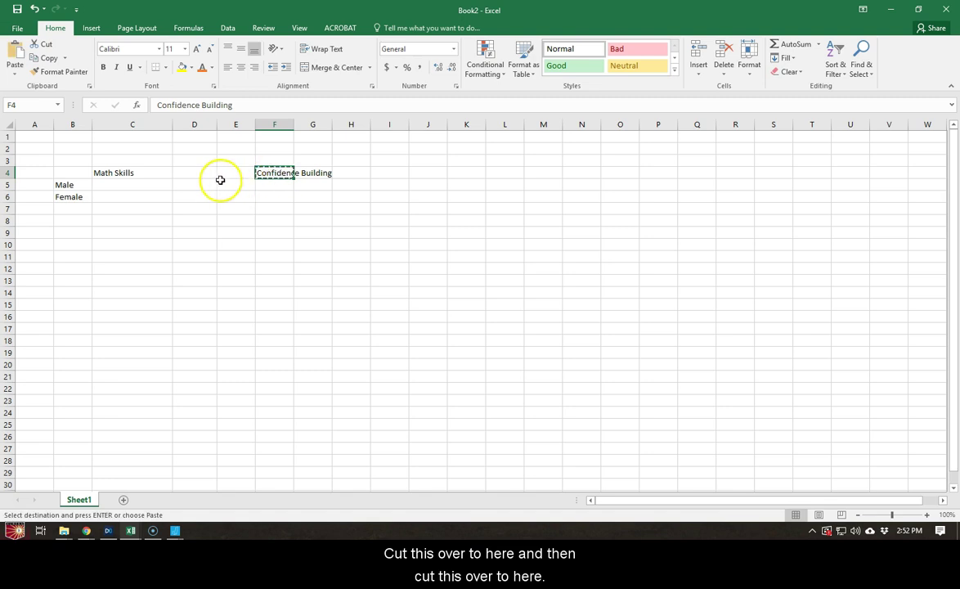
click(193, 176)
key(ctrl+v)
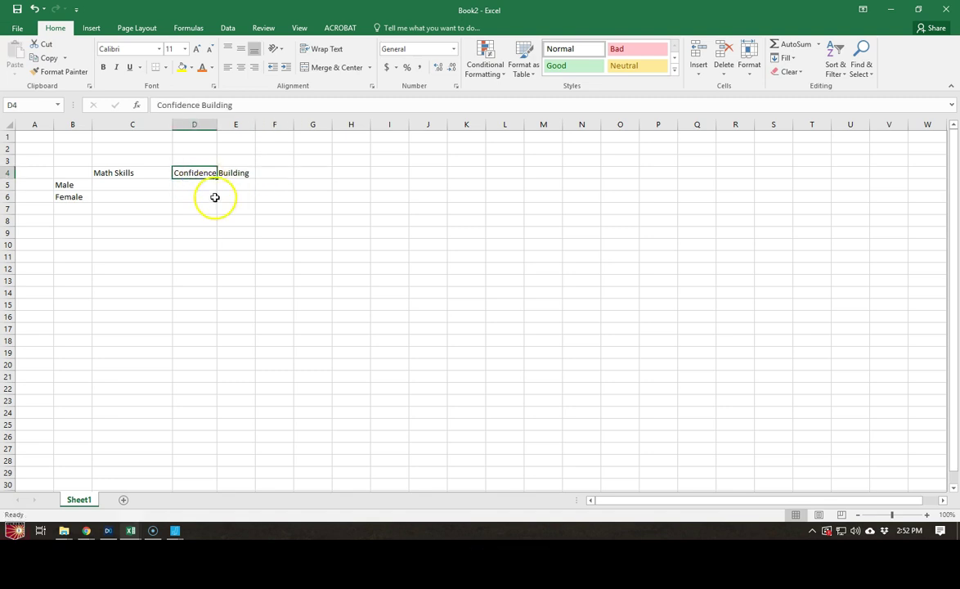
Autofit the widths of columns C and D to their swapped headings
double_click(173, 124)
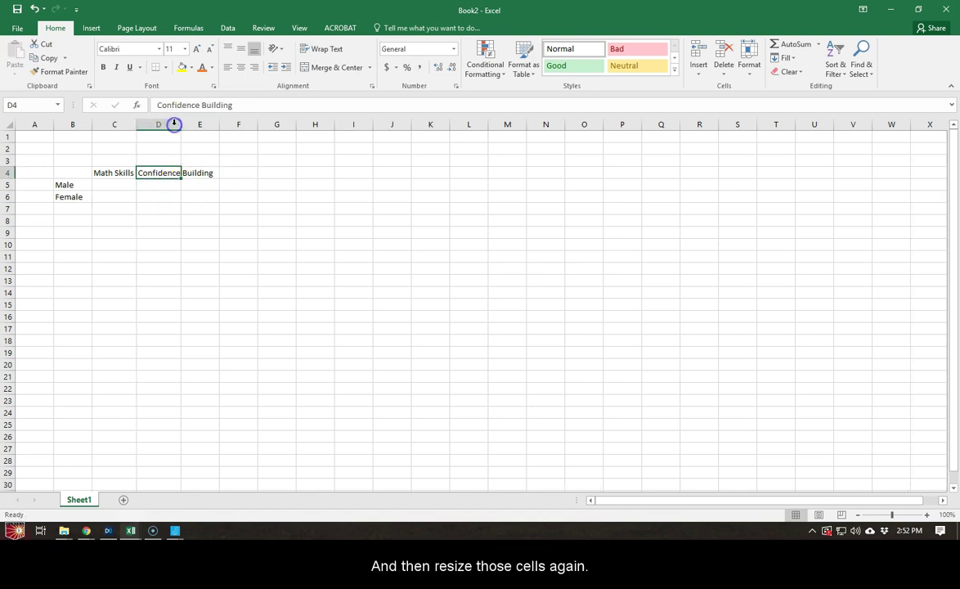
double_click(182, 122)
click(178, 214)
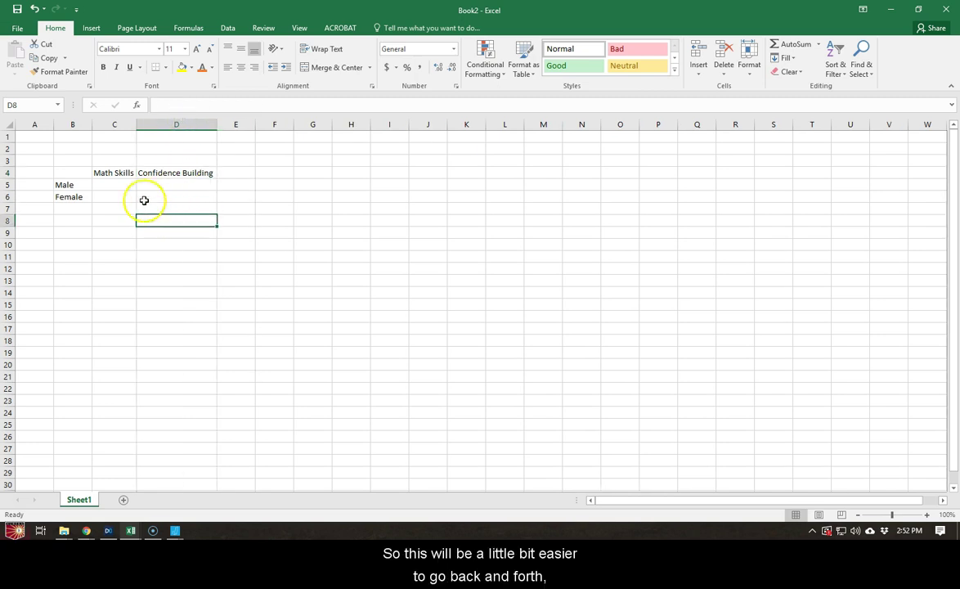
Look up the male maths skills marginal mean in experim_output and enter 70.13 in Excel cell C5
click(121, 183)
key(alt+Tab)
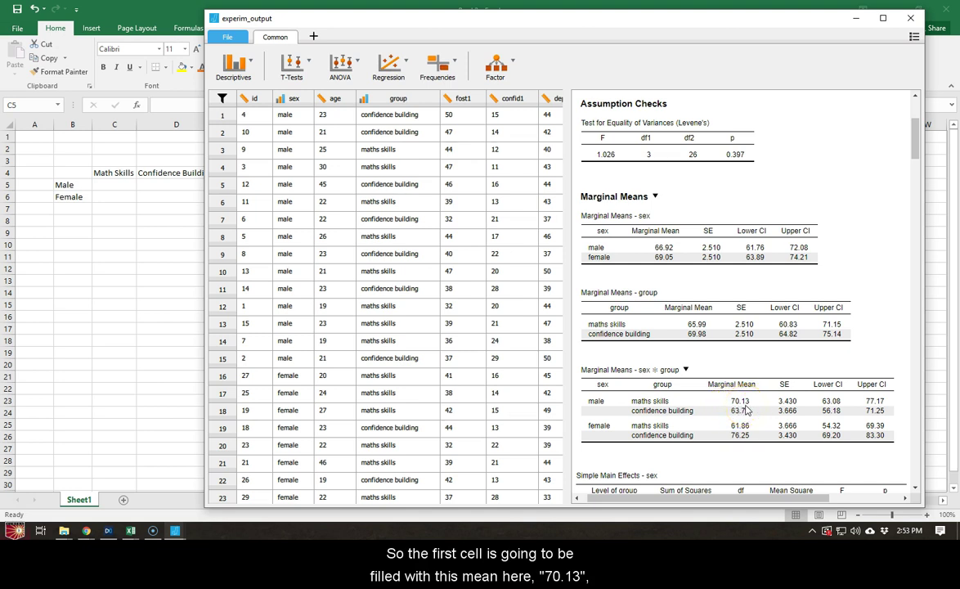
click(119, 184)
text(7)
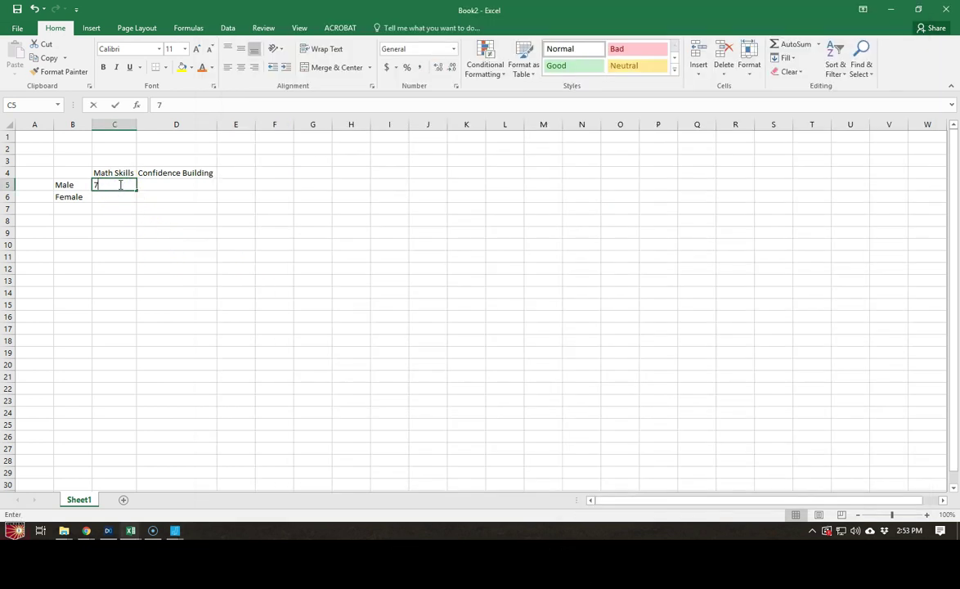
text(0.13)
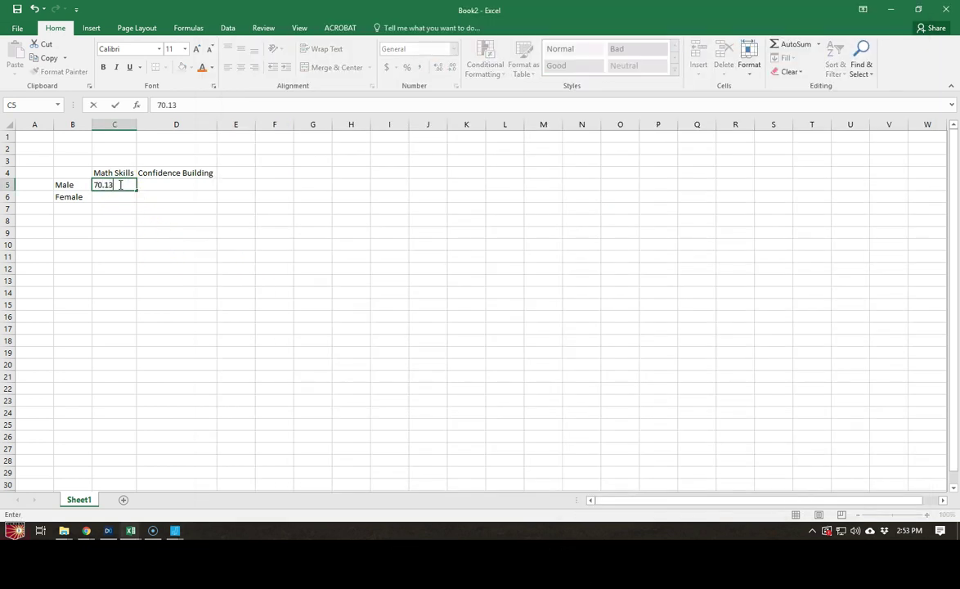
key(Tab)
Look up the male confidence building marginal mean in experim_output and enter 63.71 in Excel cell D5
key(alt+Tab)
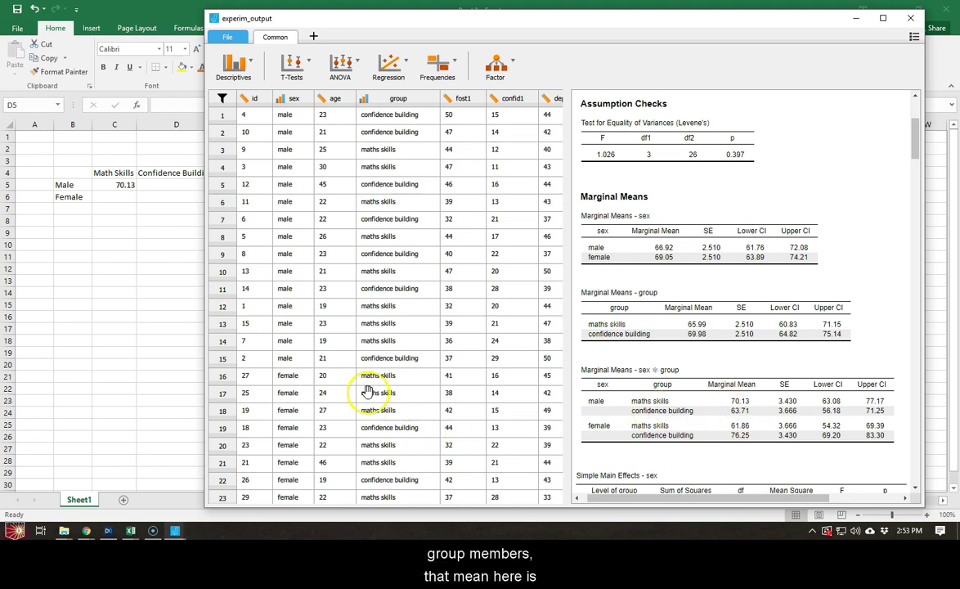
click(180, 229)
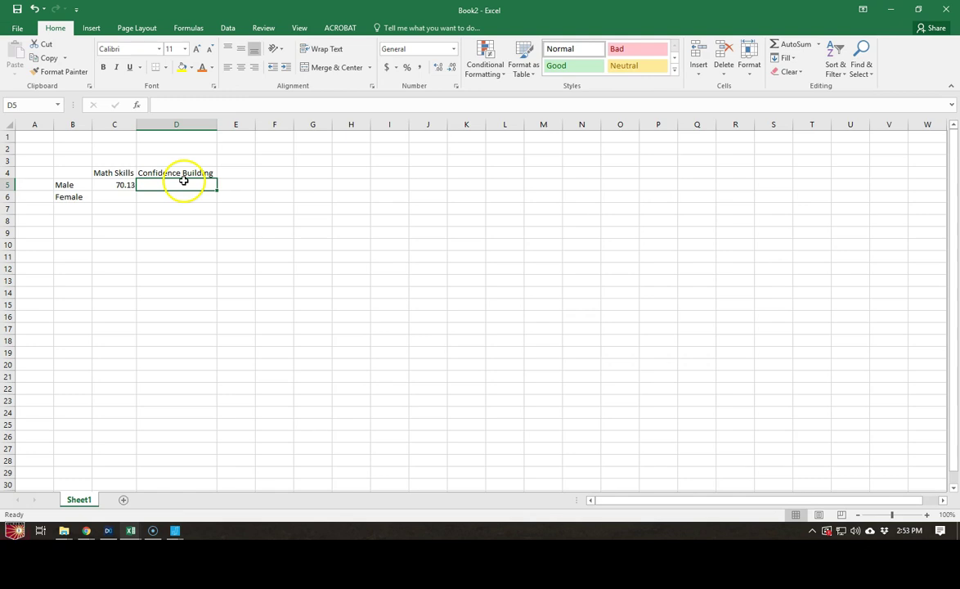
text(63.71)
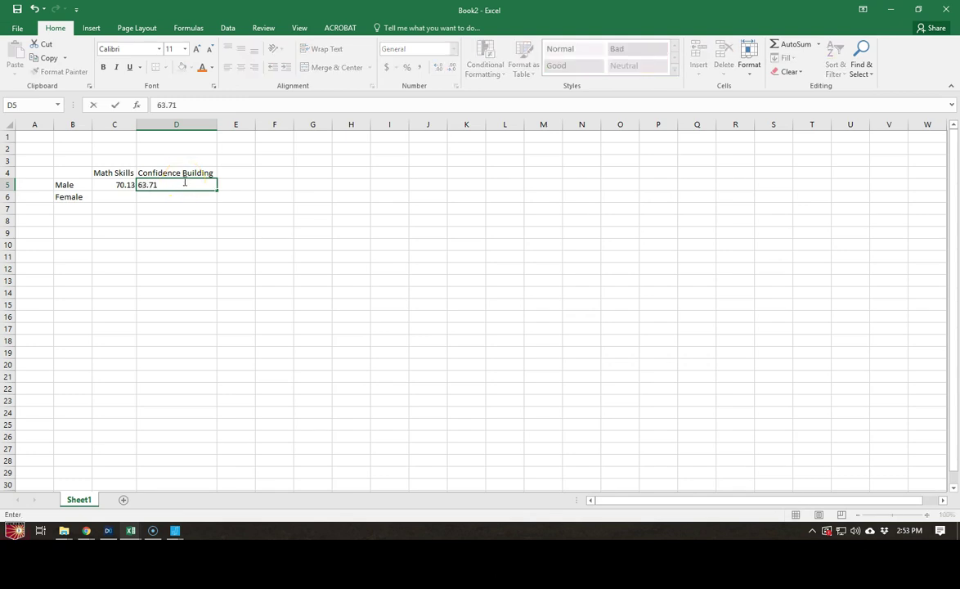
click(115, 197)
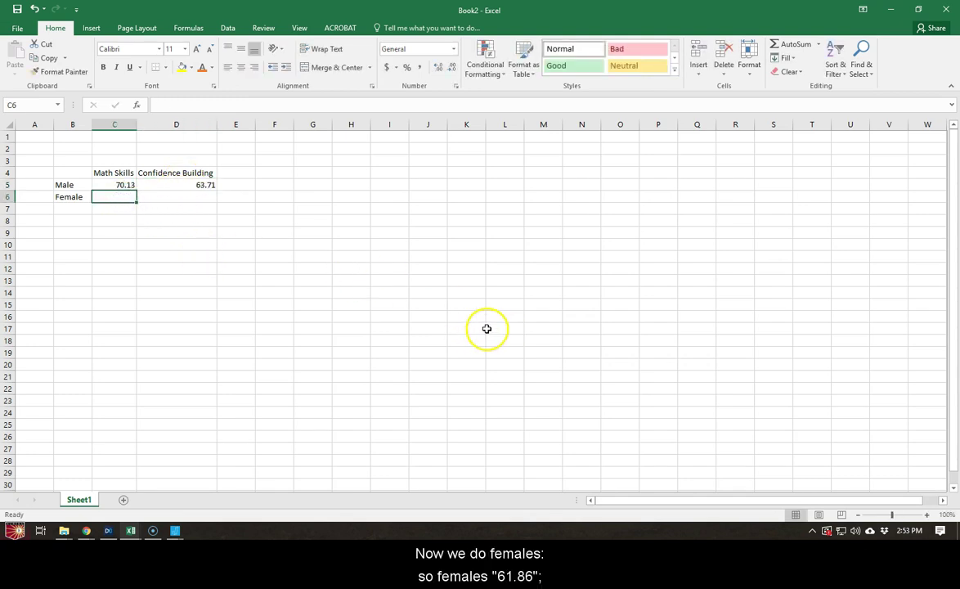
Look up the female maths skills marginal mean in experim_output and enter 61.86 in Excel cell C6
key(alt+Tab)
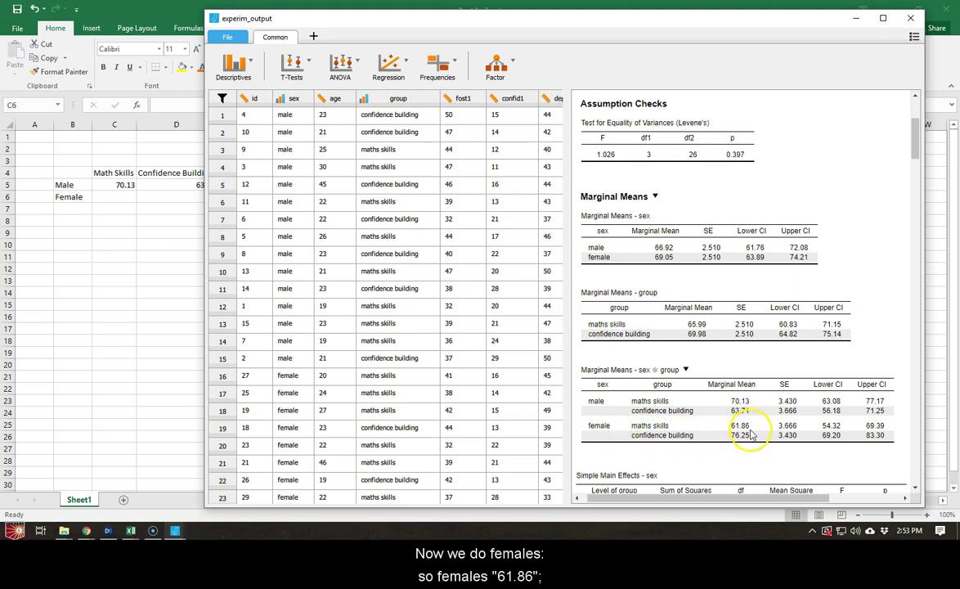
click(124, 198)
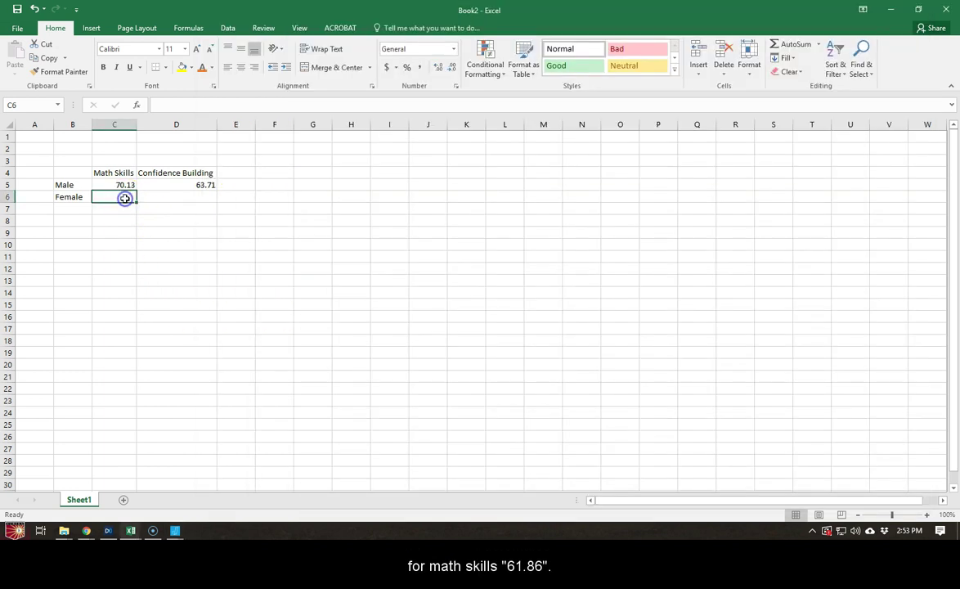
text(61)
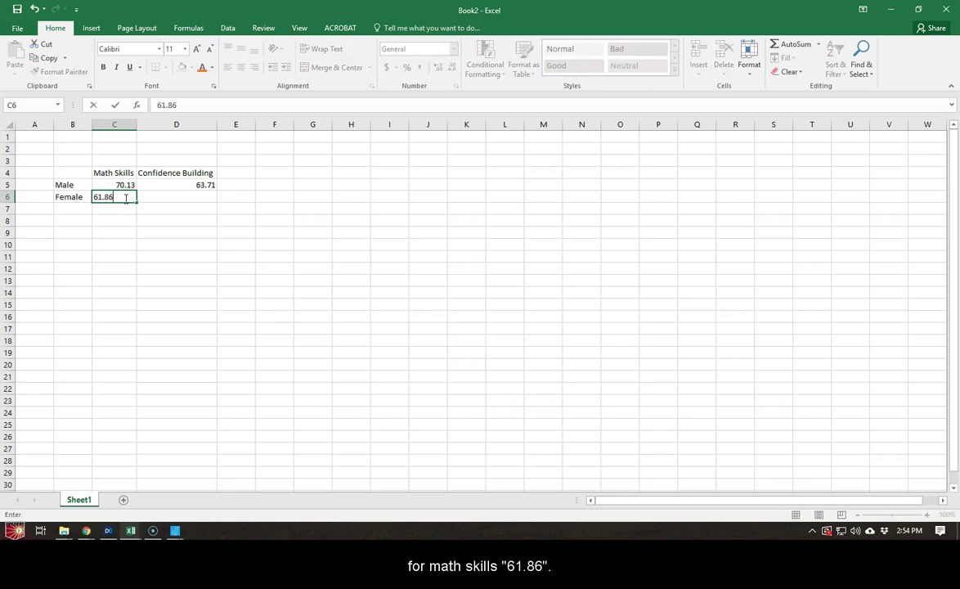
text(.86)
Look up the female confidence building marginal mean in experim_output and enter 76.25 in Excel cell D6
click(188, 200)
key(alt+Tab)
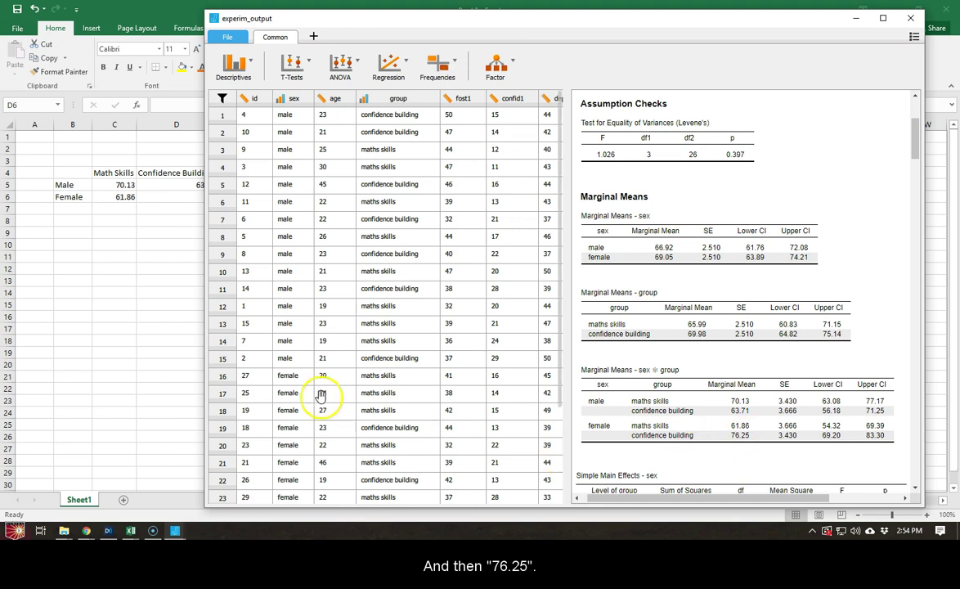
click(179, 193)
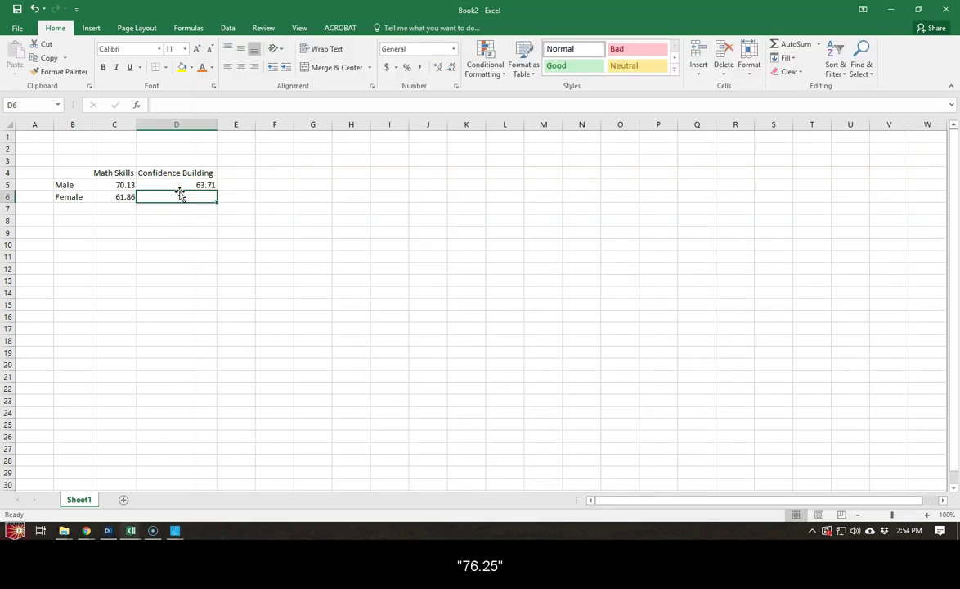
text(76.25)
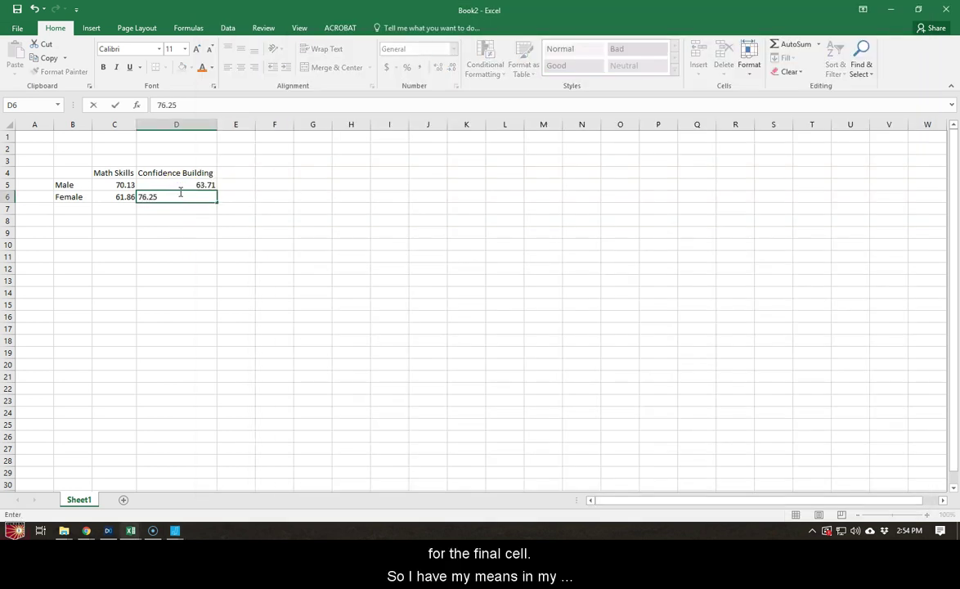
key(Tab)
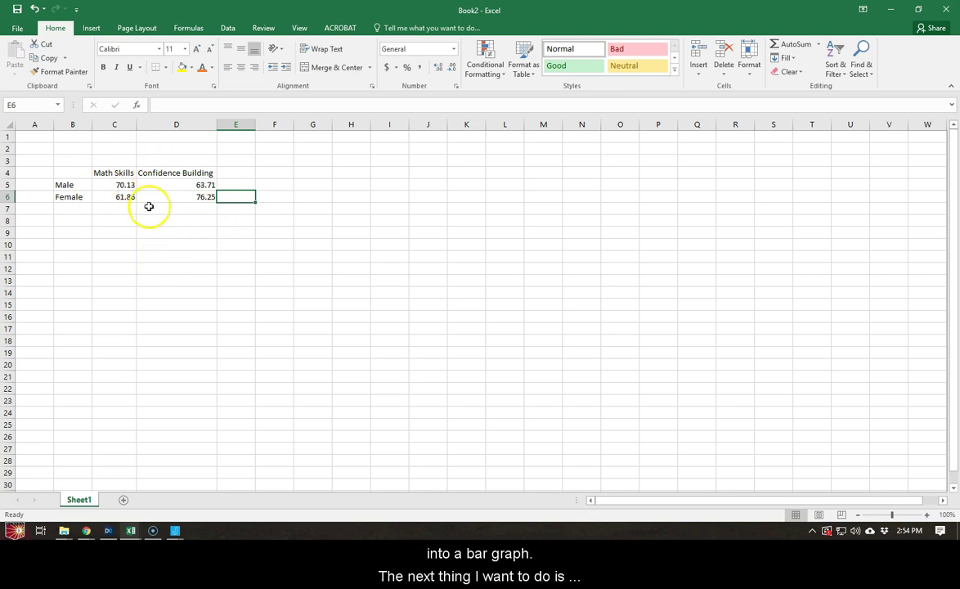
Label cell B8 below the means table as Std Err
click(68, 222)
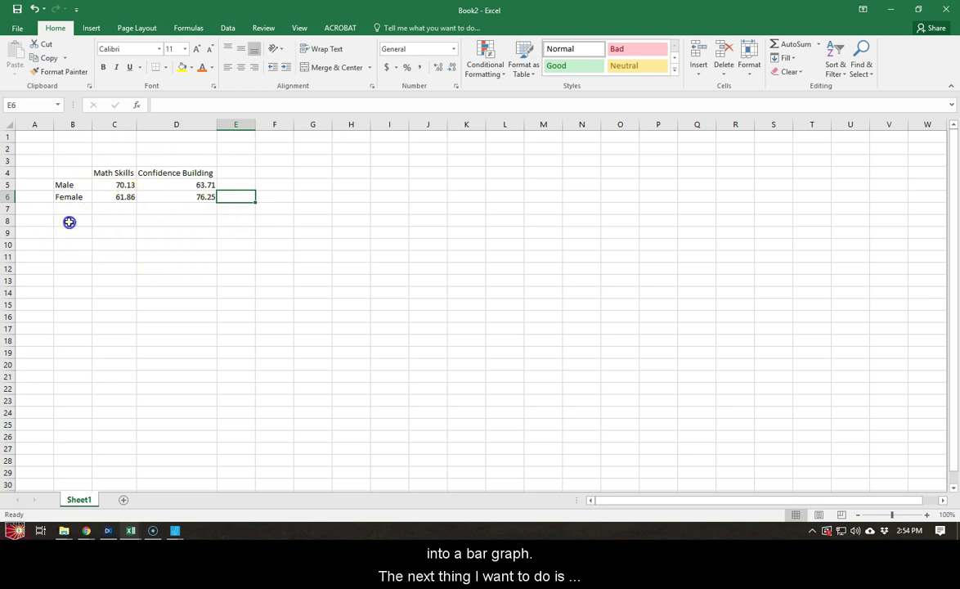
text(Std Err)
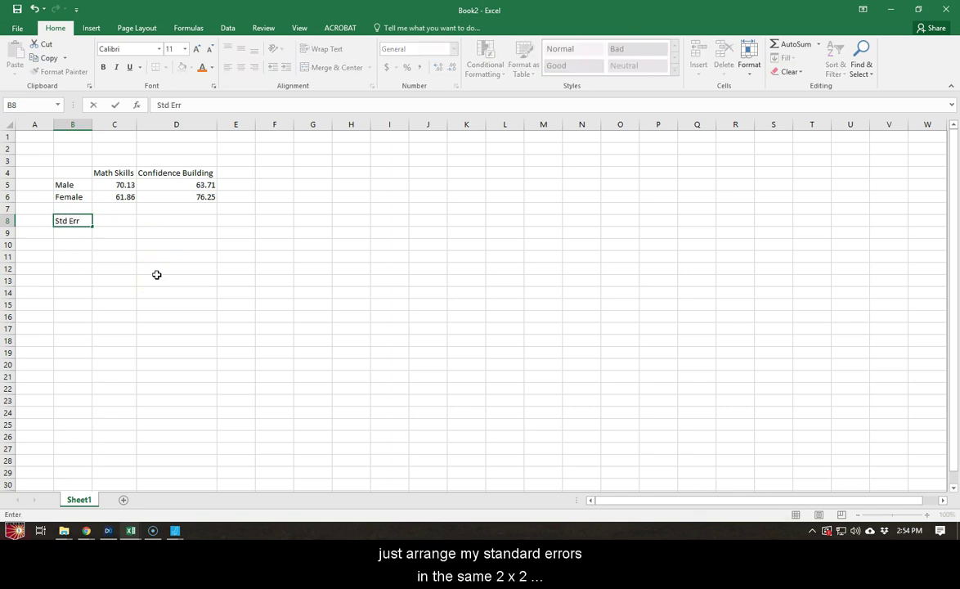
key(Tab)
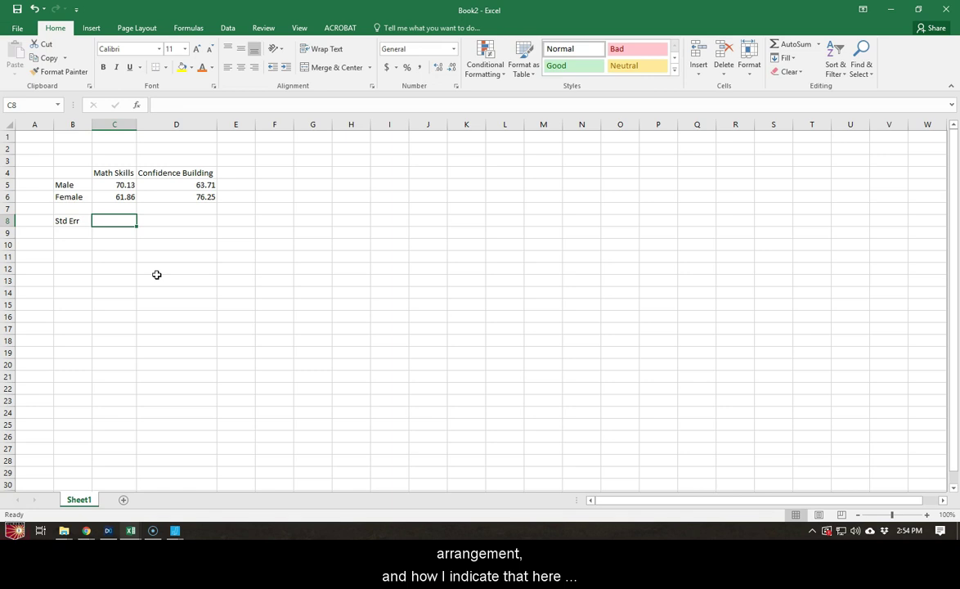
key(Left)
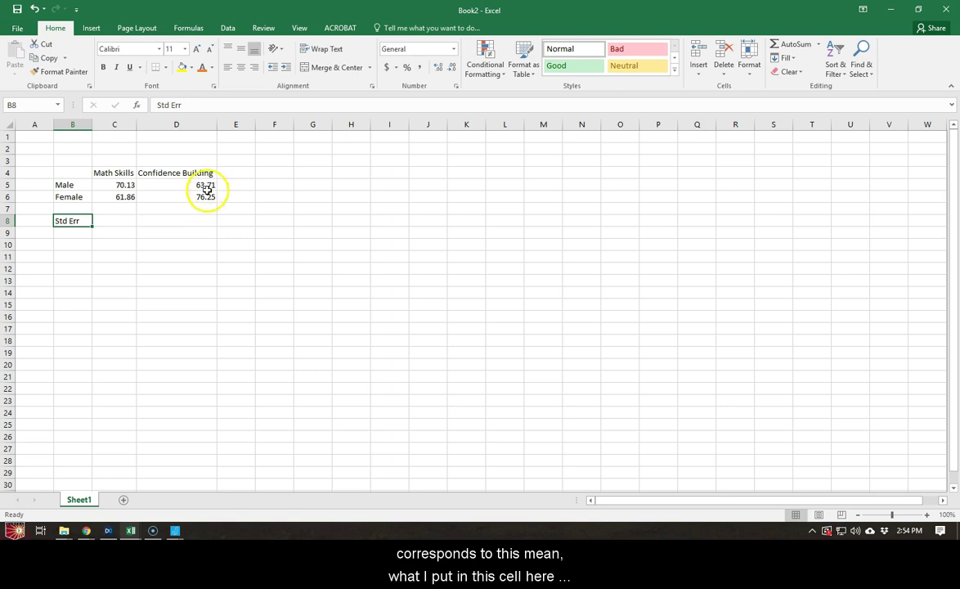
click(118, 233)
click(121, 197)
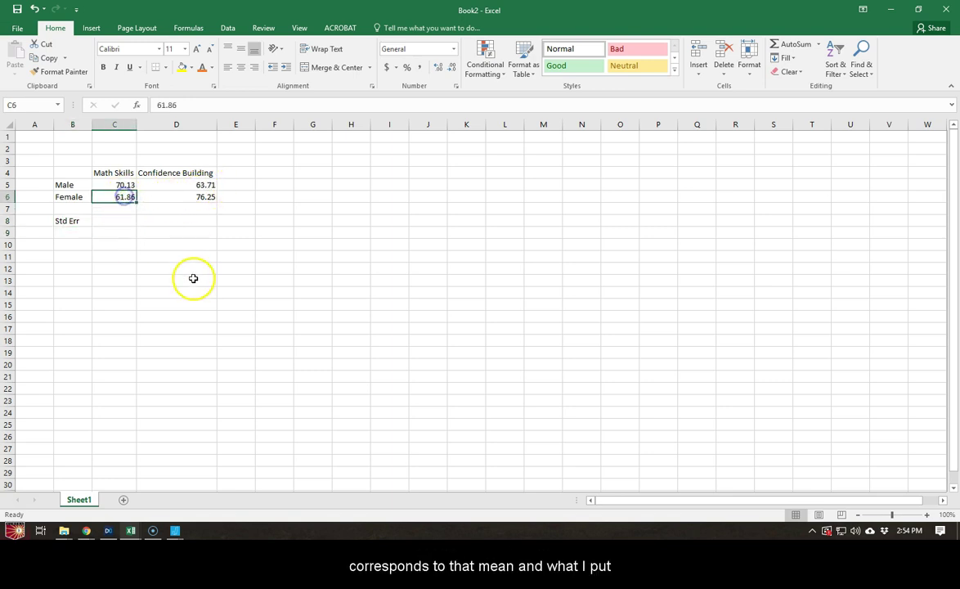
click(193, 231)
click(206, 196)
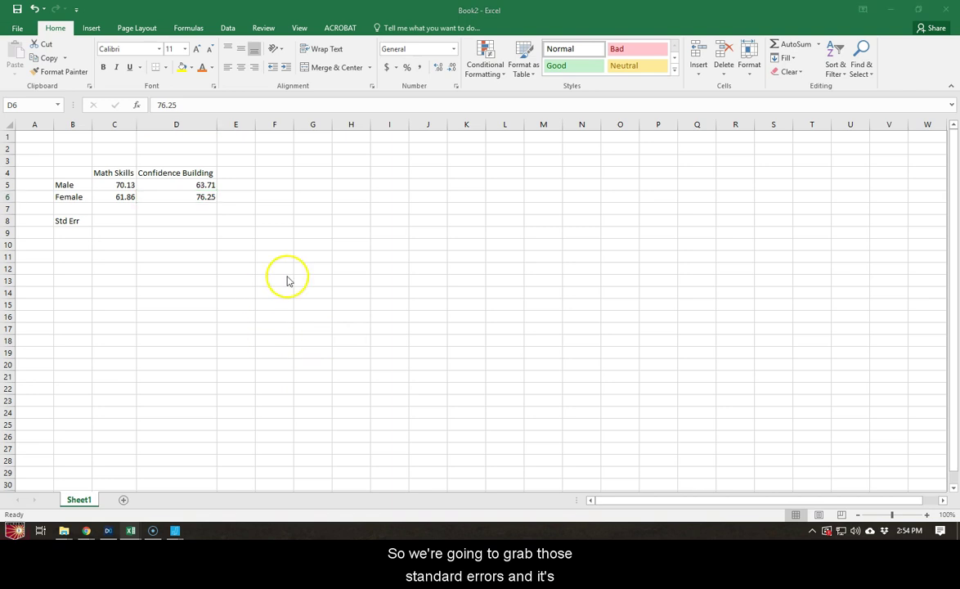
Look up the sex by group standard errors in experim_output and enter 3.43 in Excel cells C8 and D9
key(alt+Tab)
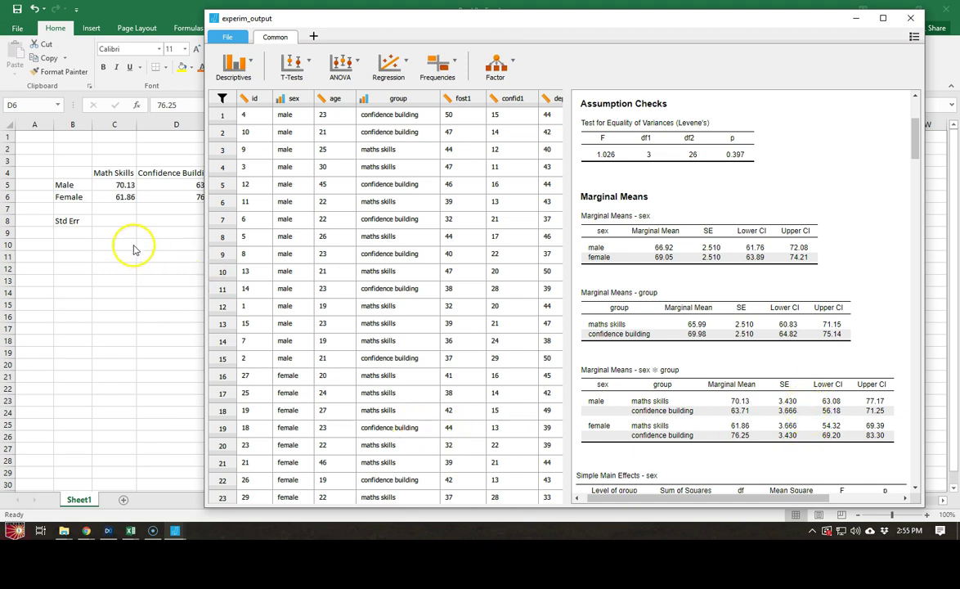
click(128, 219)
text(3)
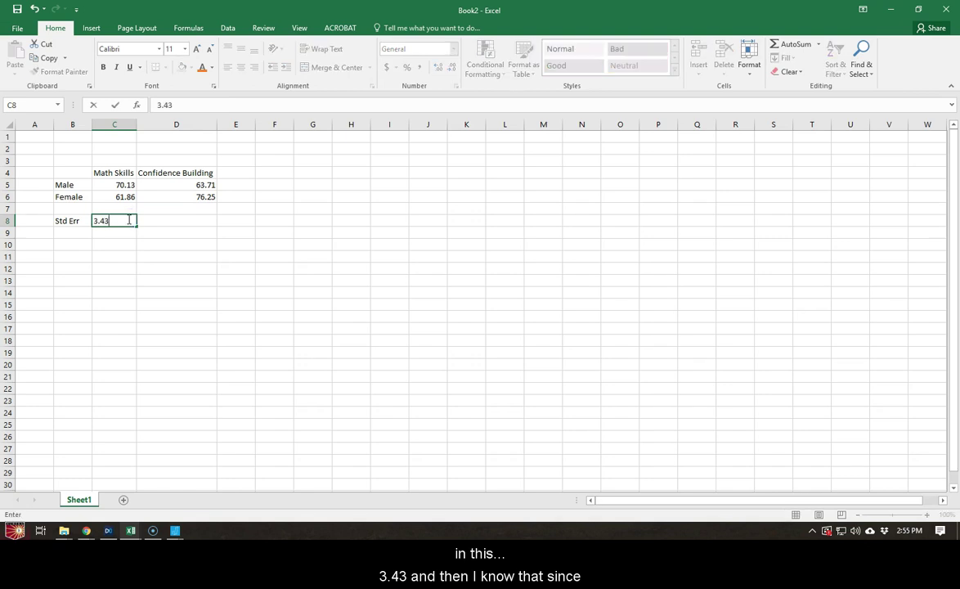
text(.43)
key(Return)
key(Right)
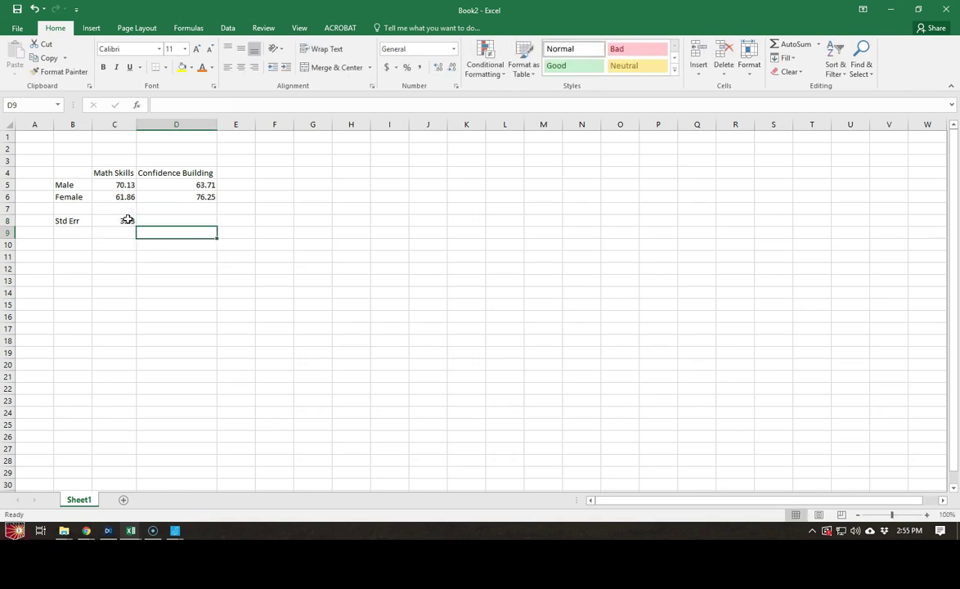
text(3.43)
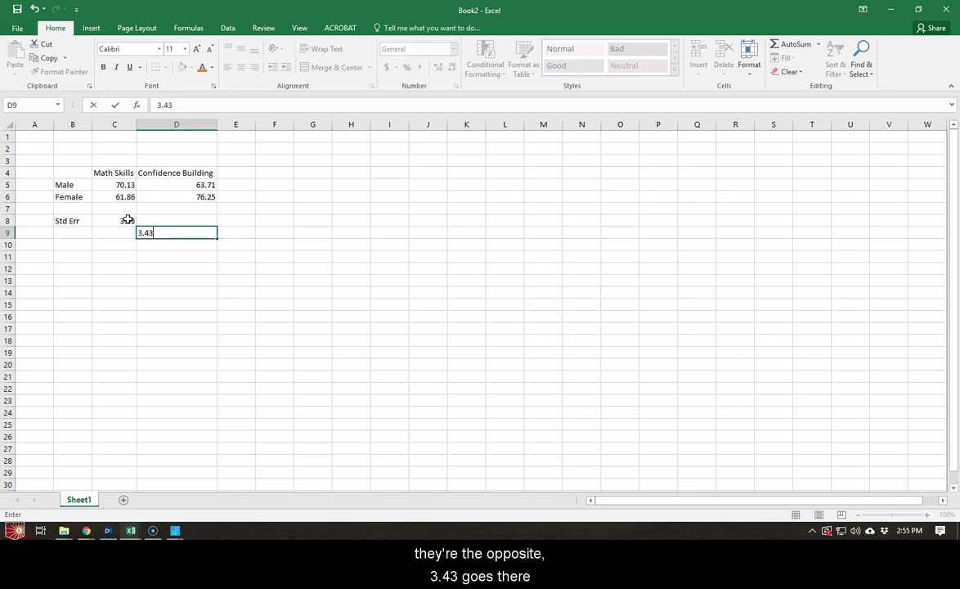
click(199, 267)
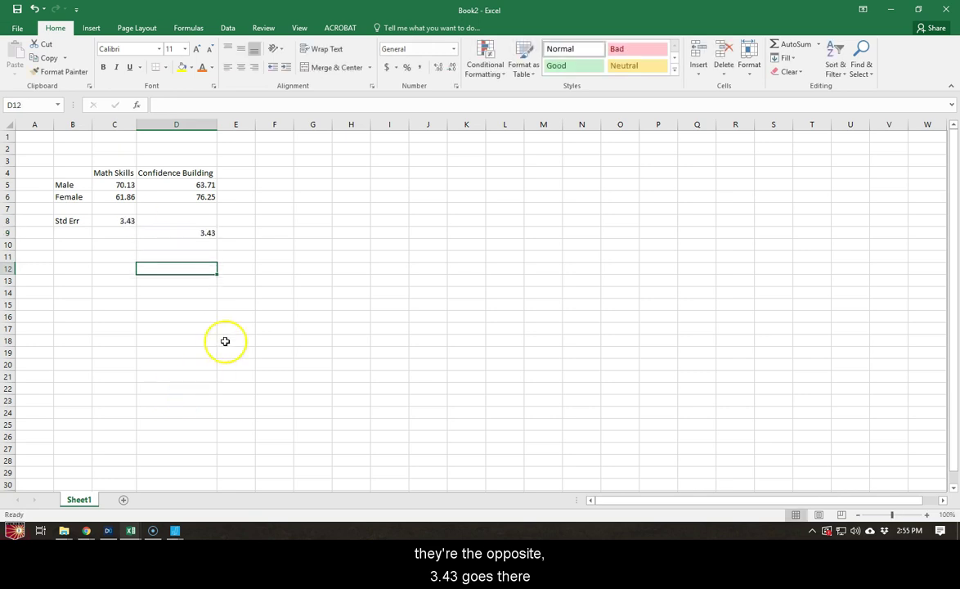
click(204, 233)
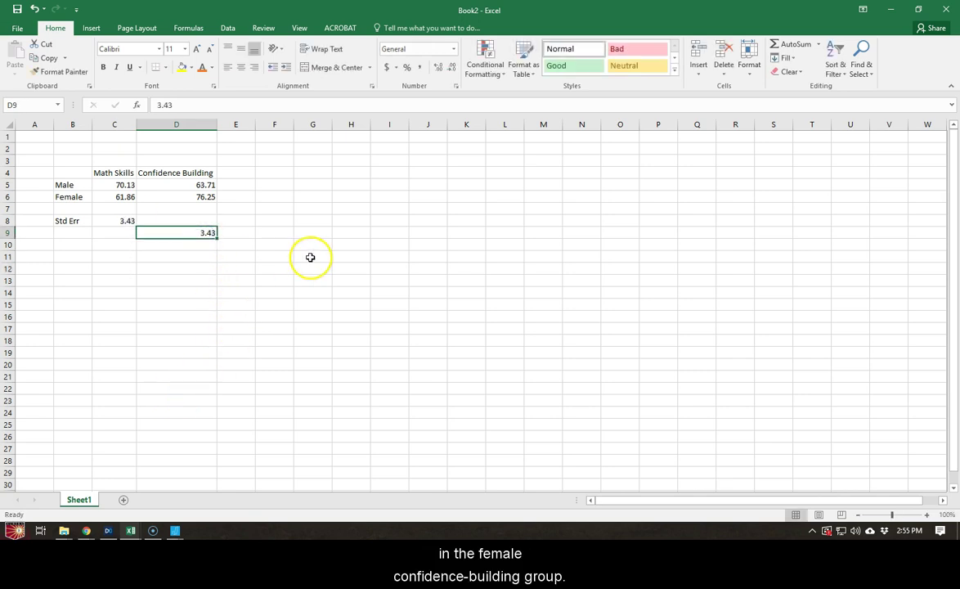
Look up the other two standard errors in experim_output and enter them rounded as 3.67 in Excel cells D8 and C9
key(alt+Tab)
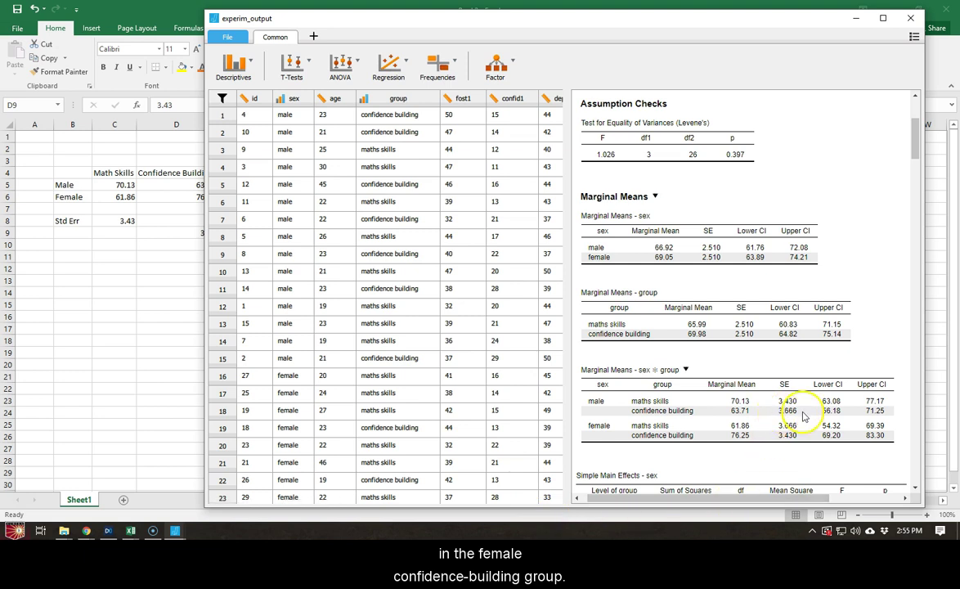
key(alt+Tab)
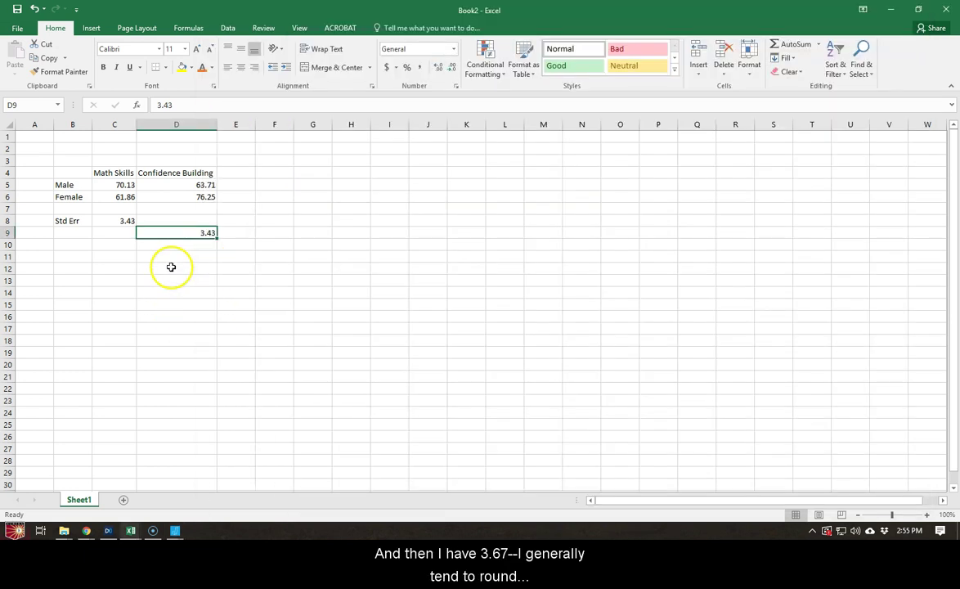
click(181, 222)
text(3.67)
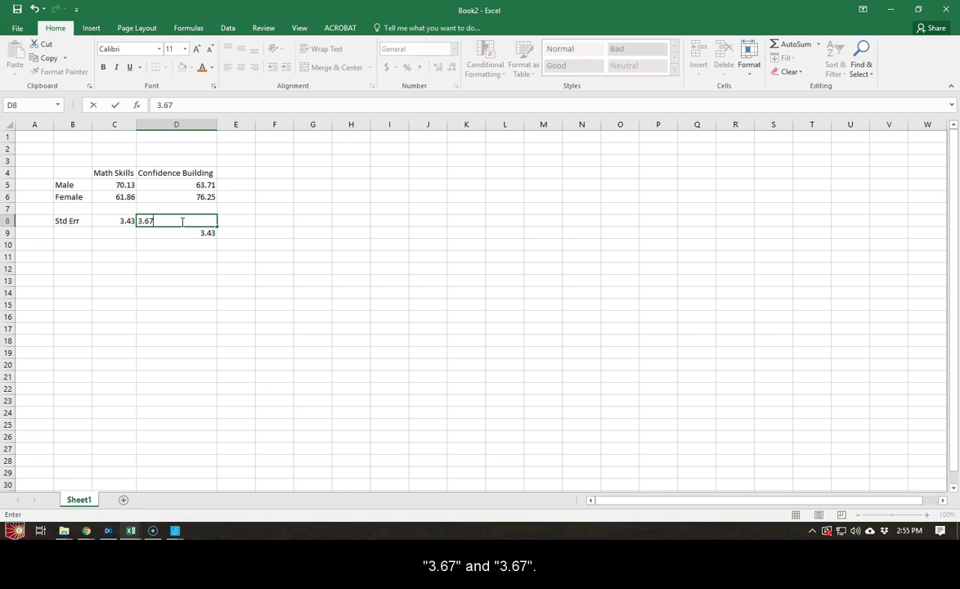
key(Down)
key(Left)
text(3.)
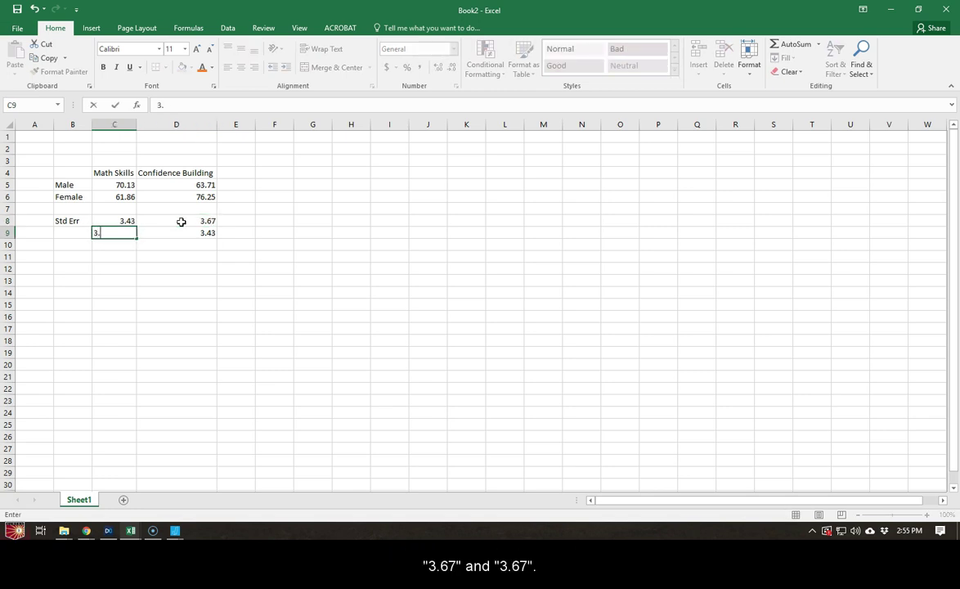
key(Return)
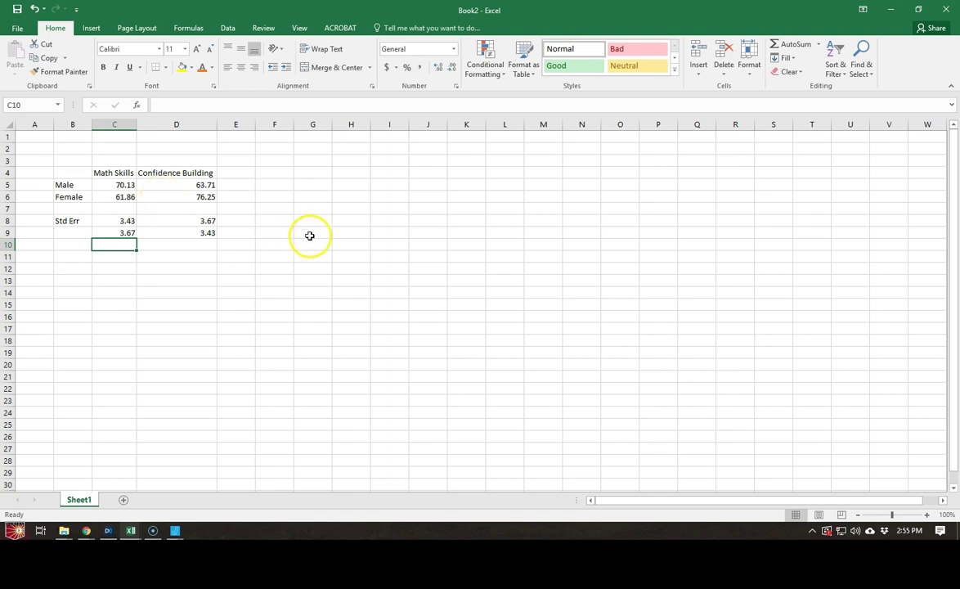
Insert a 2-D clustered column chart from the means table in B4:D6
click(73, 173)
drag(72, 173, 170, 196)
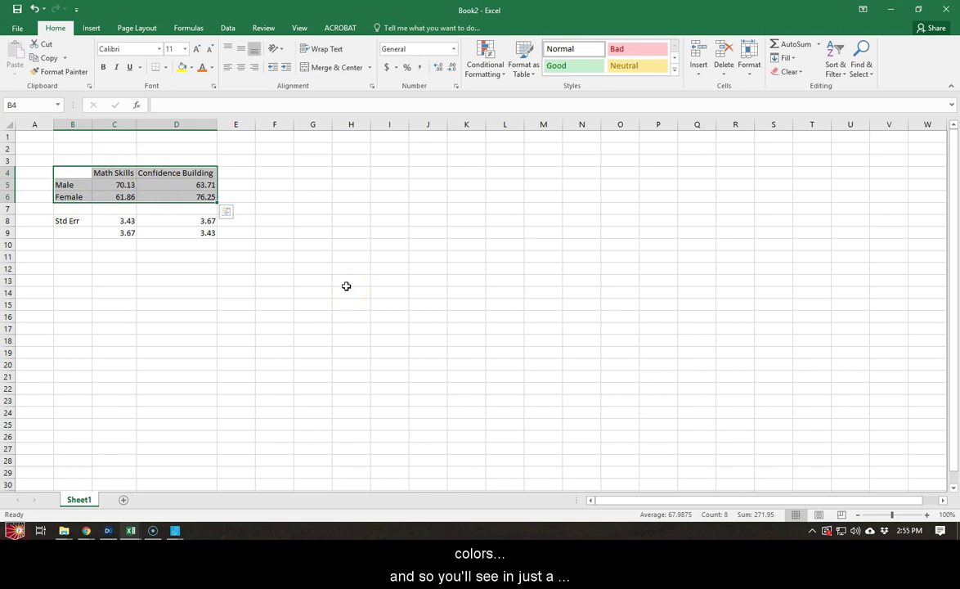
click(90, 29)
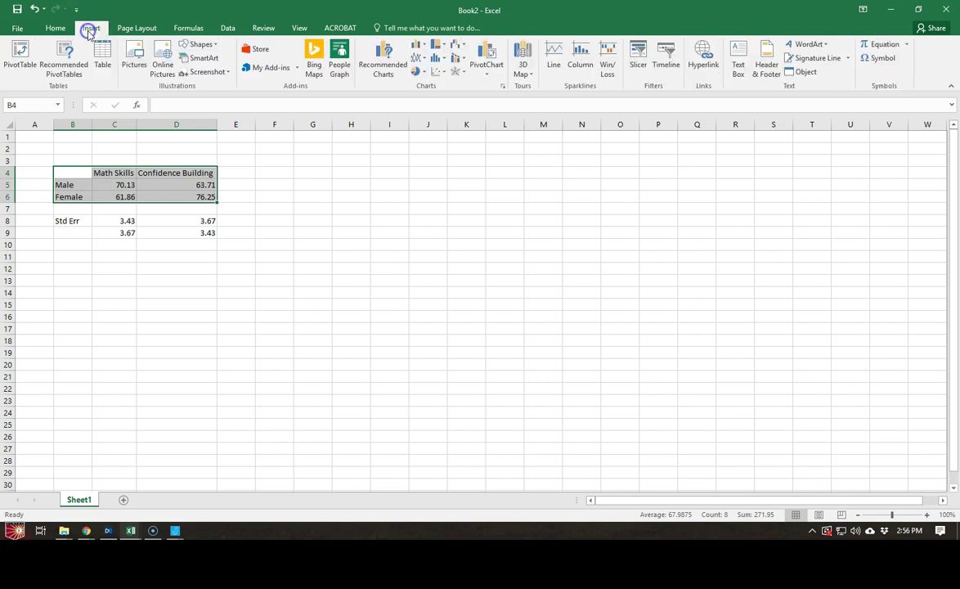
click(418, 48)
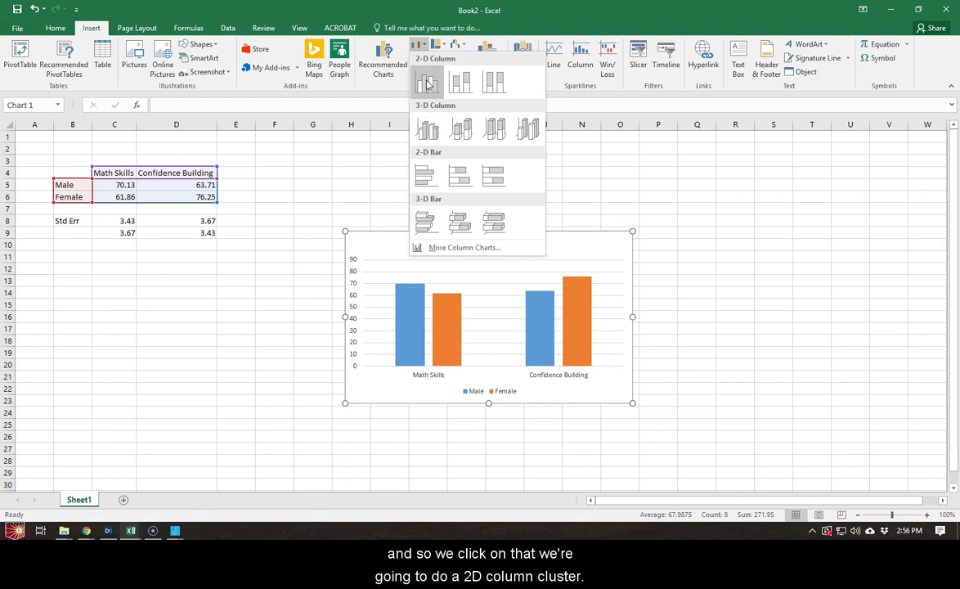
click(426, 83)
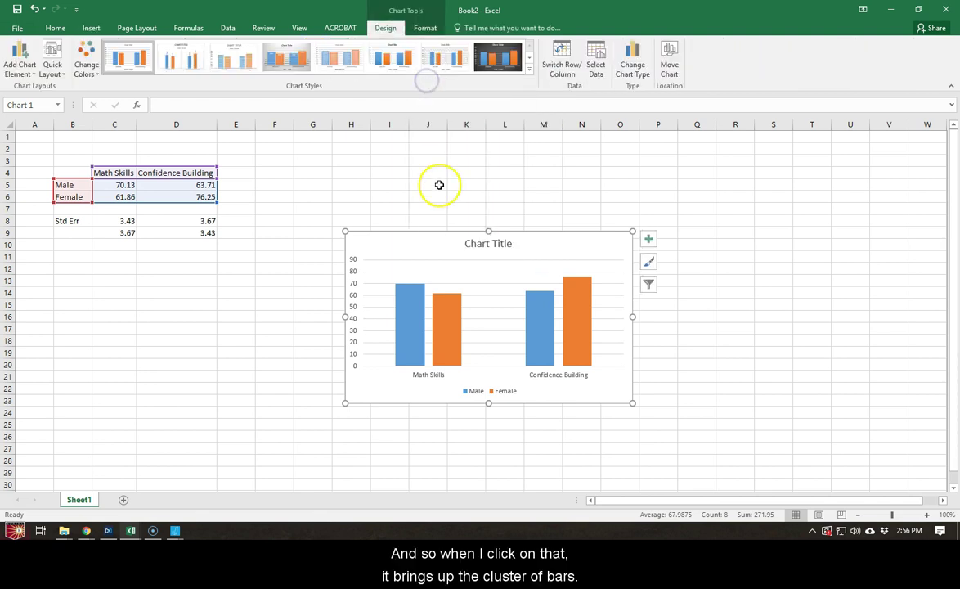
Move the chart beside the means table and enlarge it to span about columns F to Q and rows 2 to 22
drag(559, 235, 469, 145)
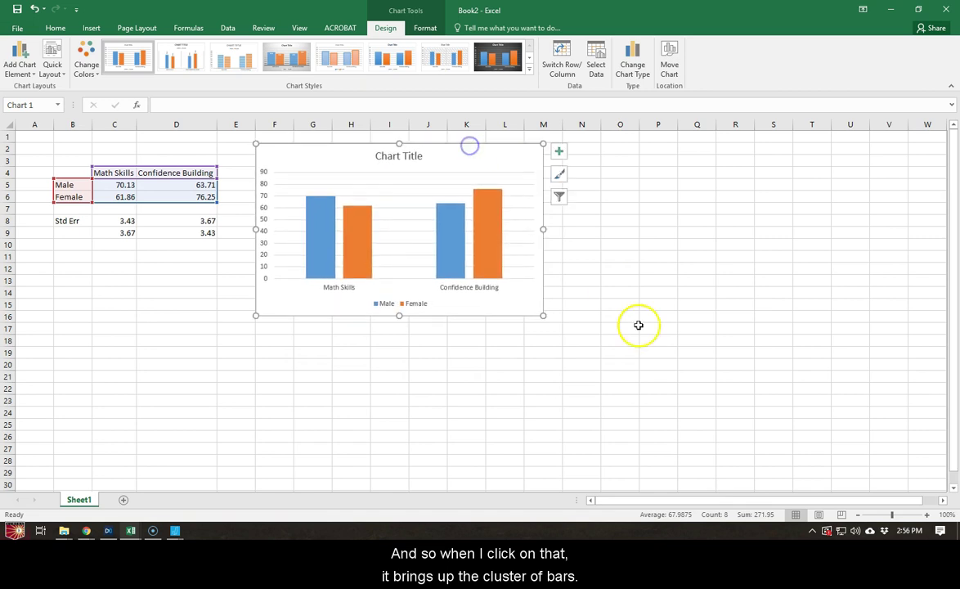
drag(541, 314, 716, 396)
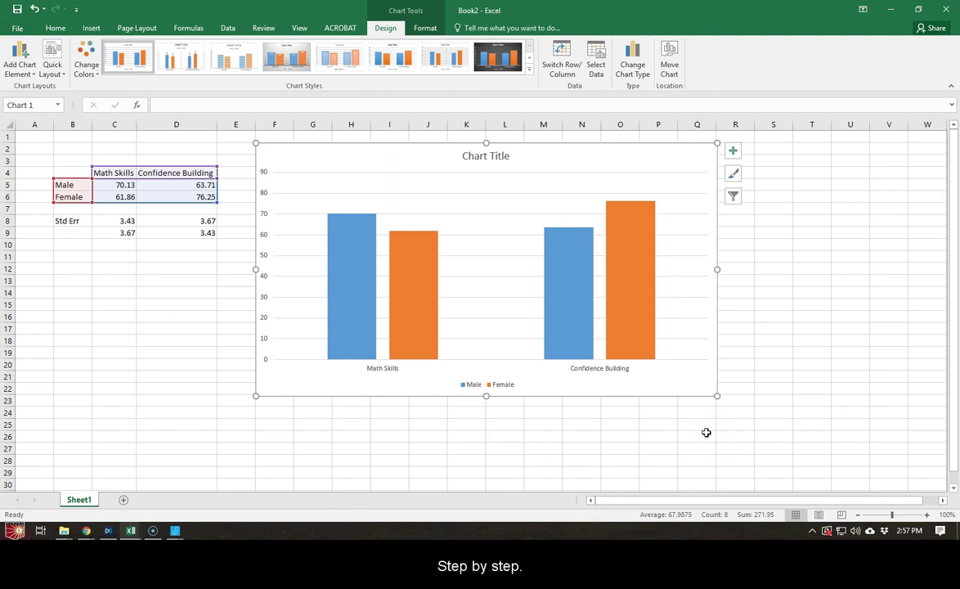
Delete the chart title and switch the chart's rows and columns so sex is on the horizontal axis
click(493, 159)
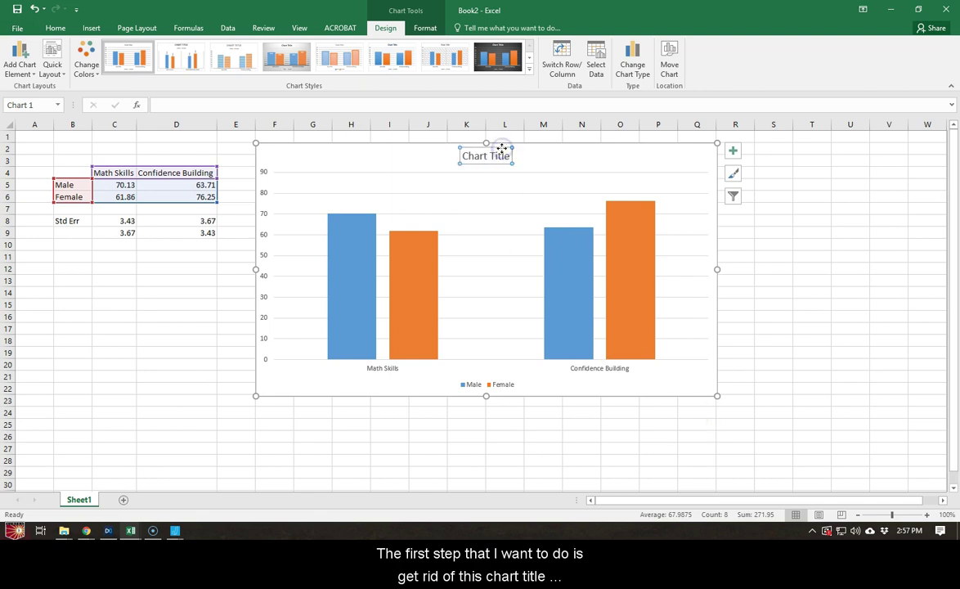
key(Delete)
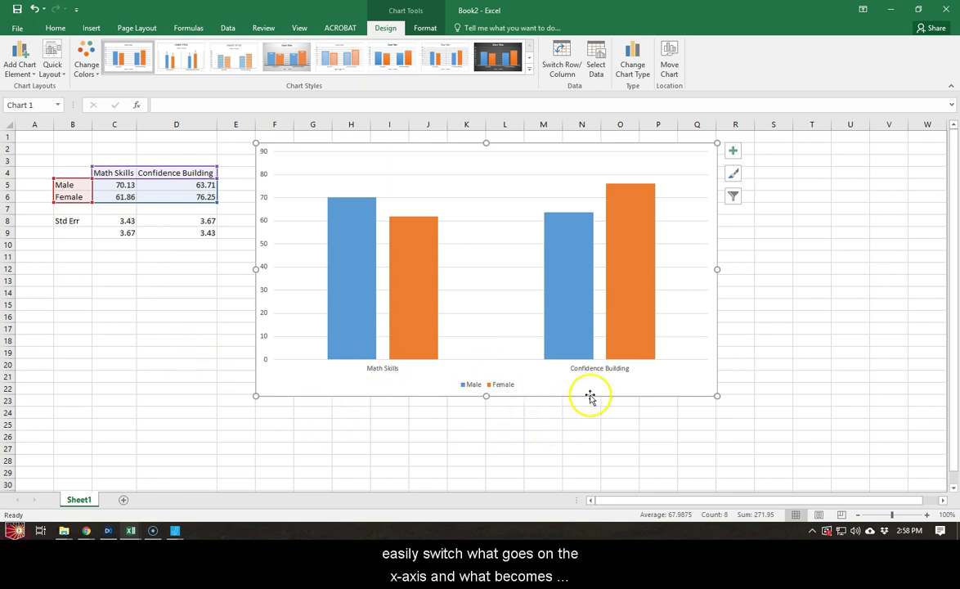
click(574, 65)
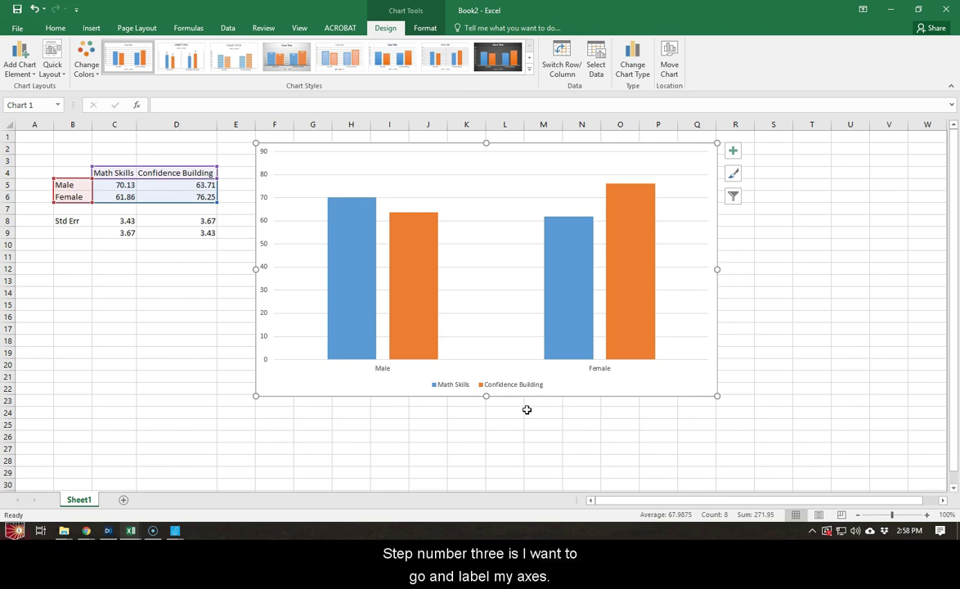
Add a primary horizontal axis title to the chart and set its text to "Sex"
click(25, 75)
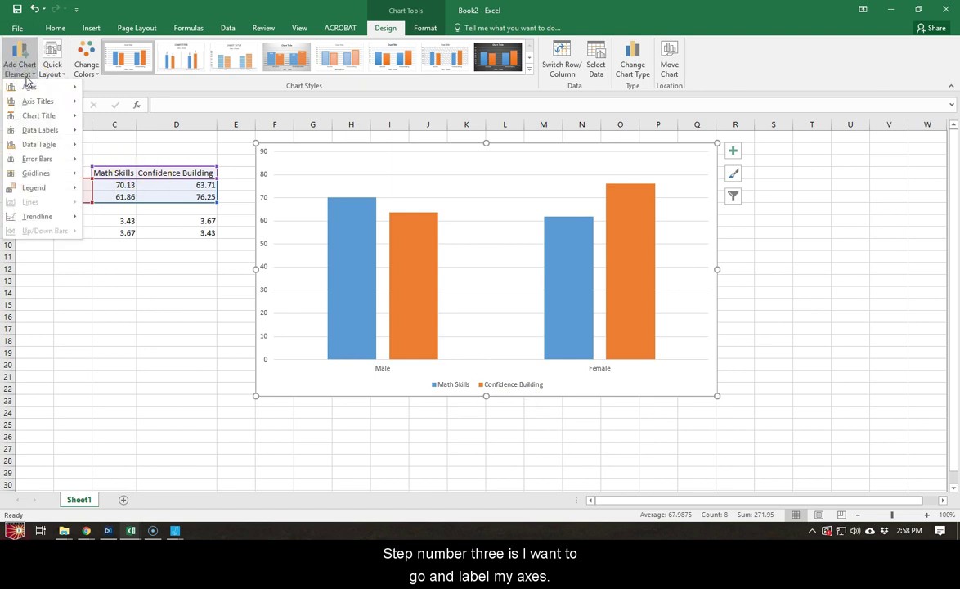
mouse_move(41, 101)
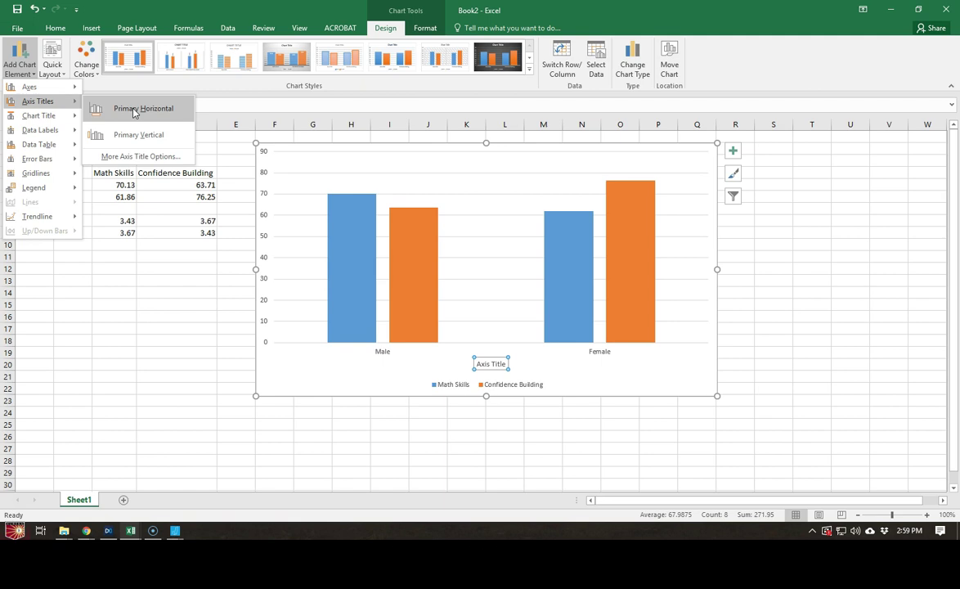
click(134, 112)
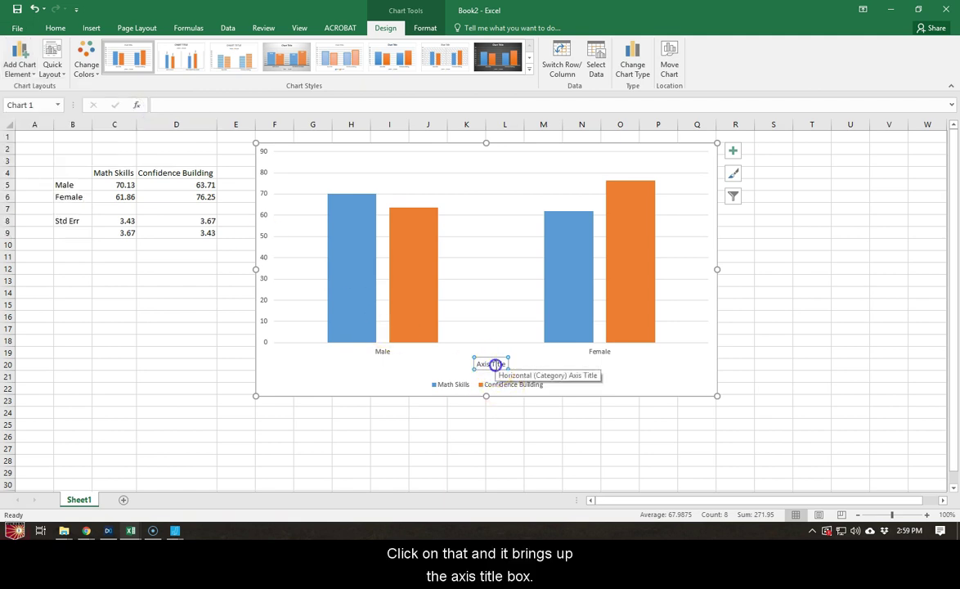
triple_click(495, 364)
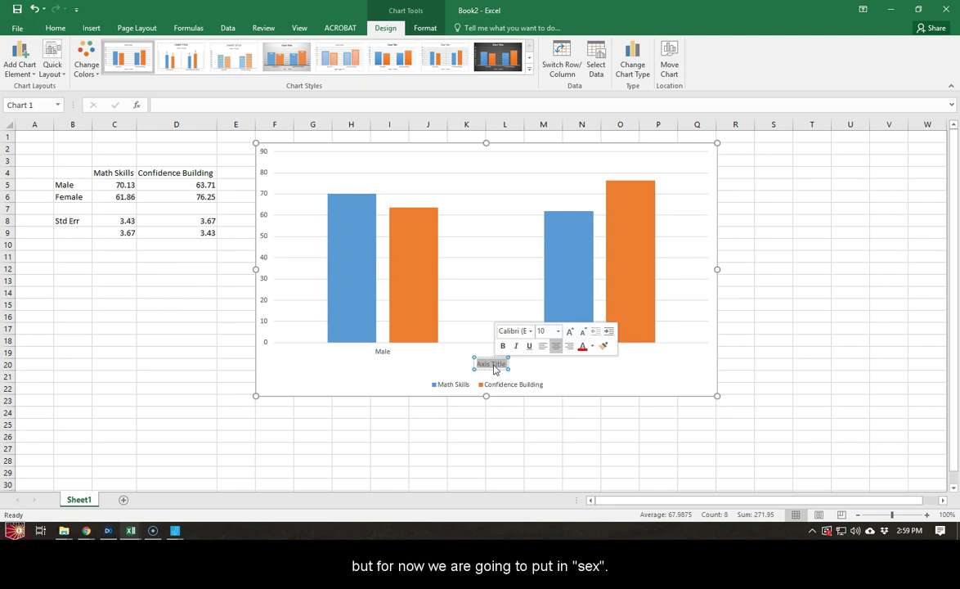
text(Sex)
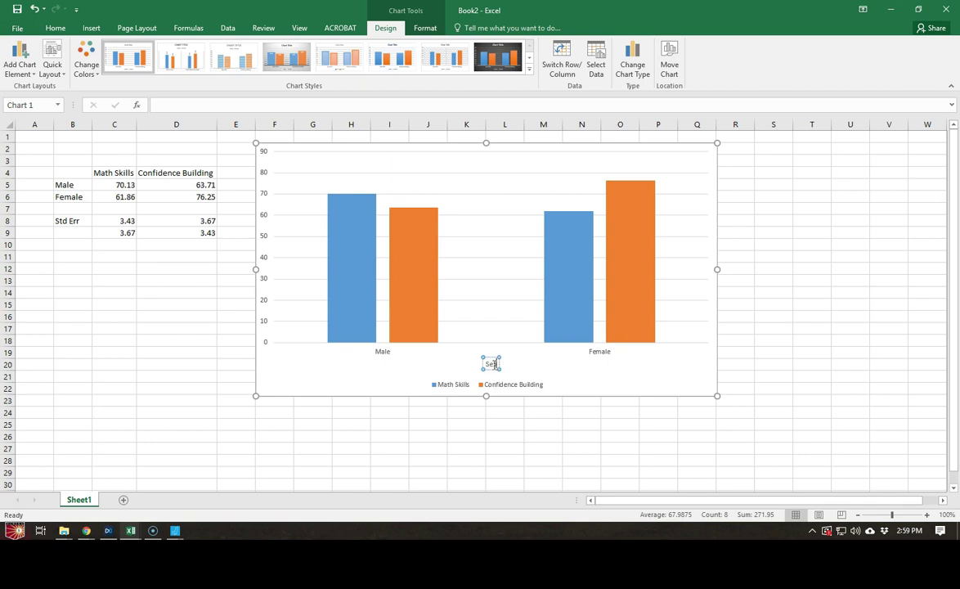
click(620, 396)
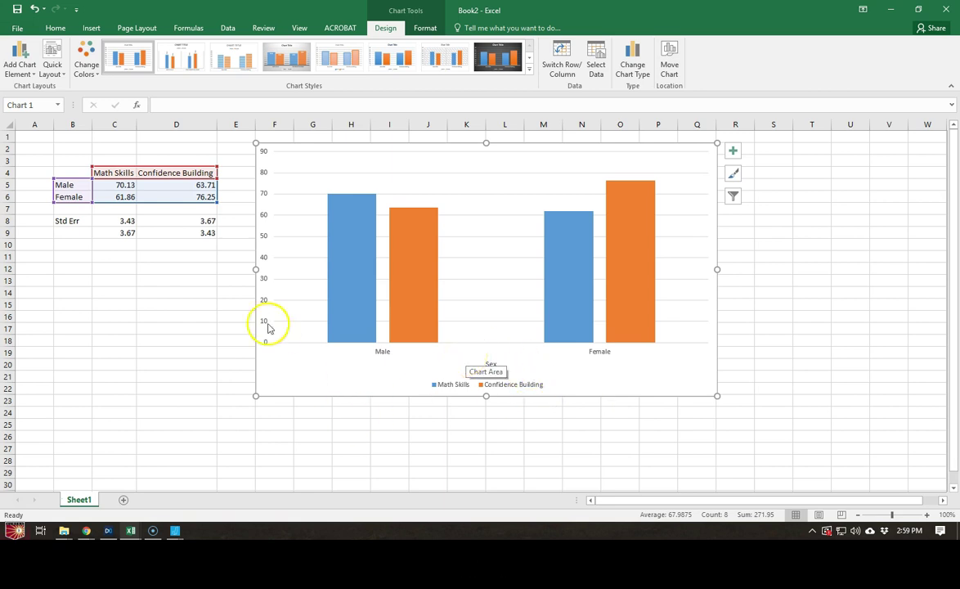
Add a primary vertical axis title to the chart
click(27, 73)
click(37, 102)
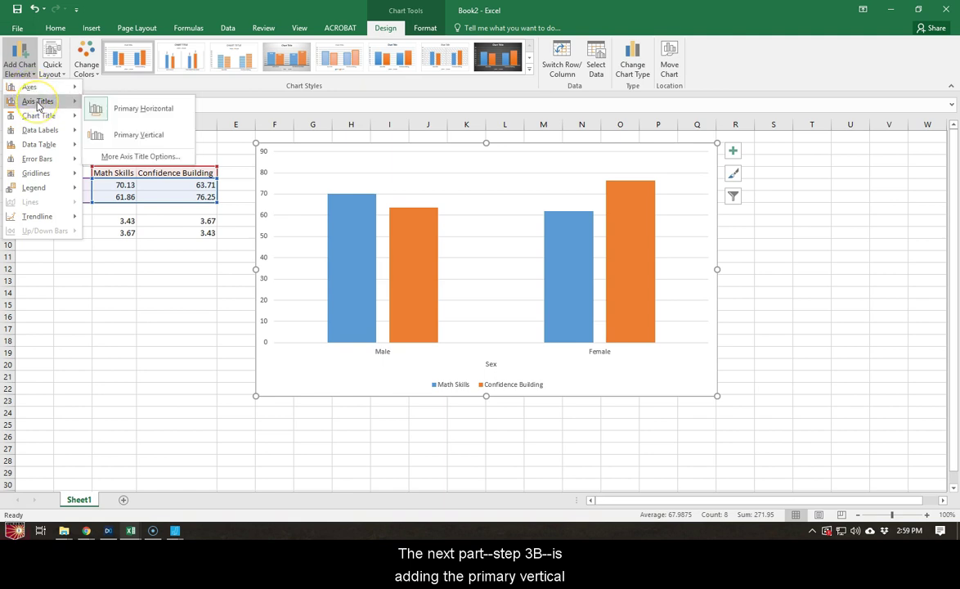
click(130, 135)
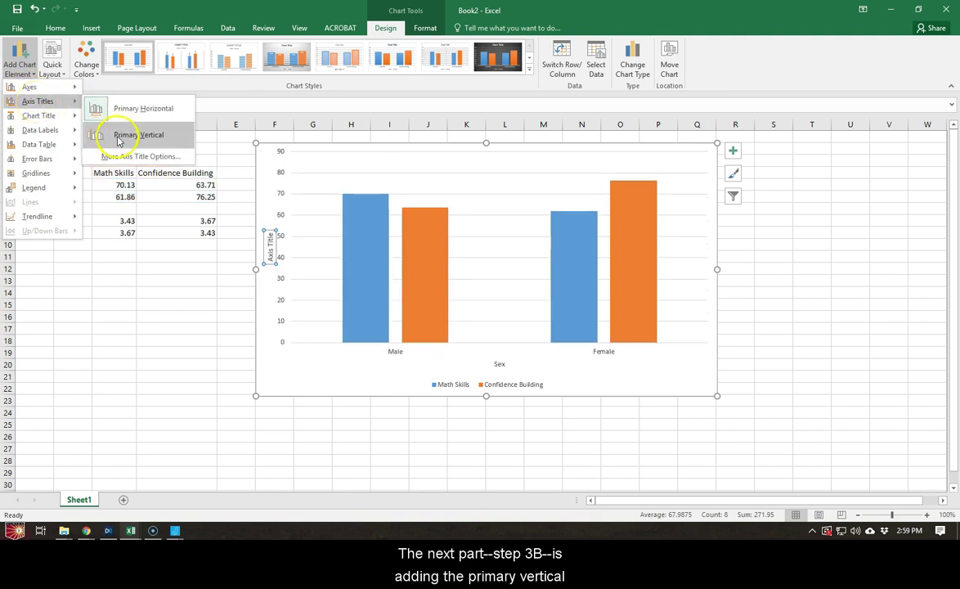
click(118, 139)
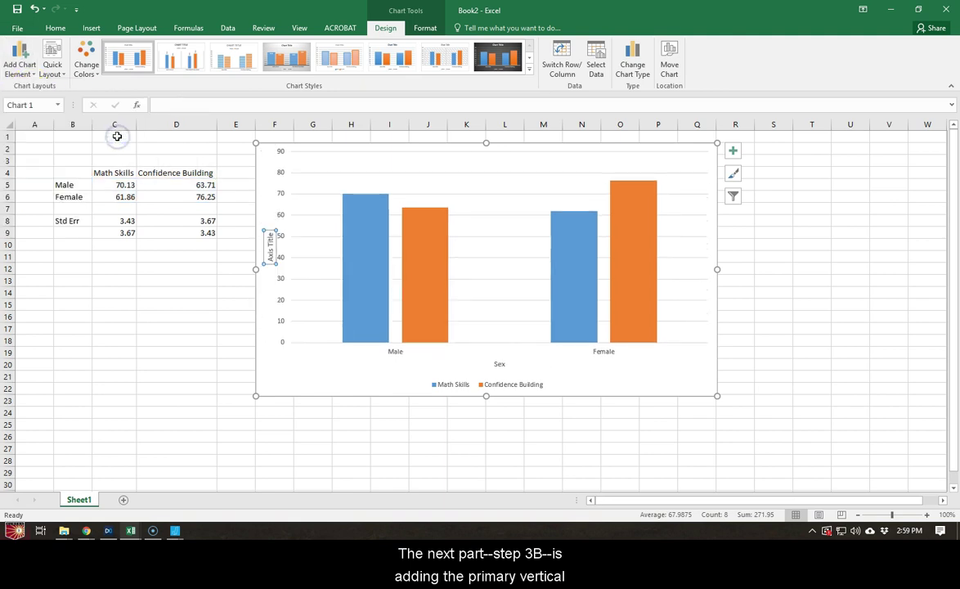
Replace the vertical axis title's placeholder text with "Statistics Exam Score (out of 100)"
double_click(271, 249)
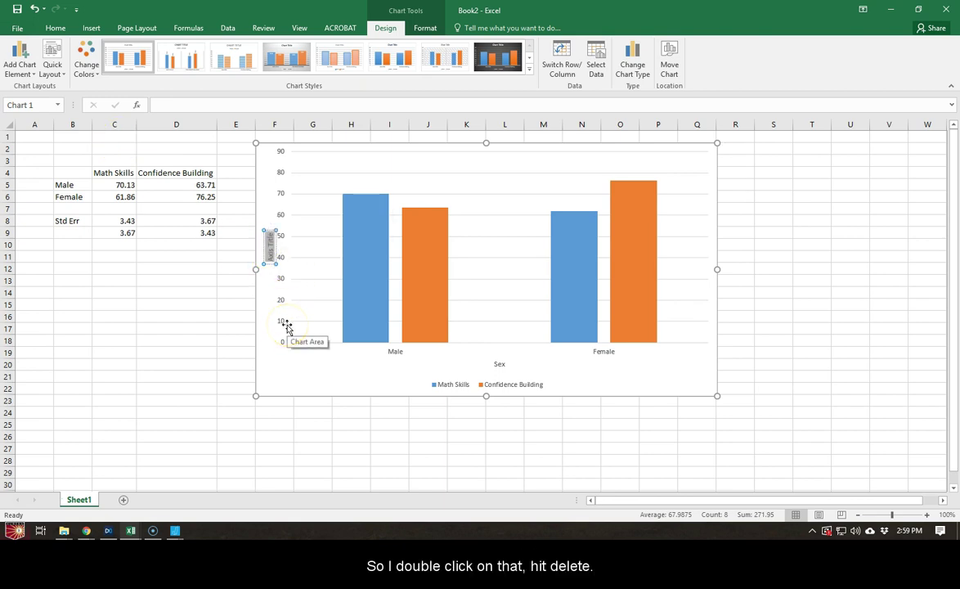
key(Delete)
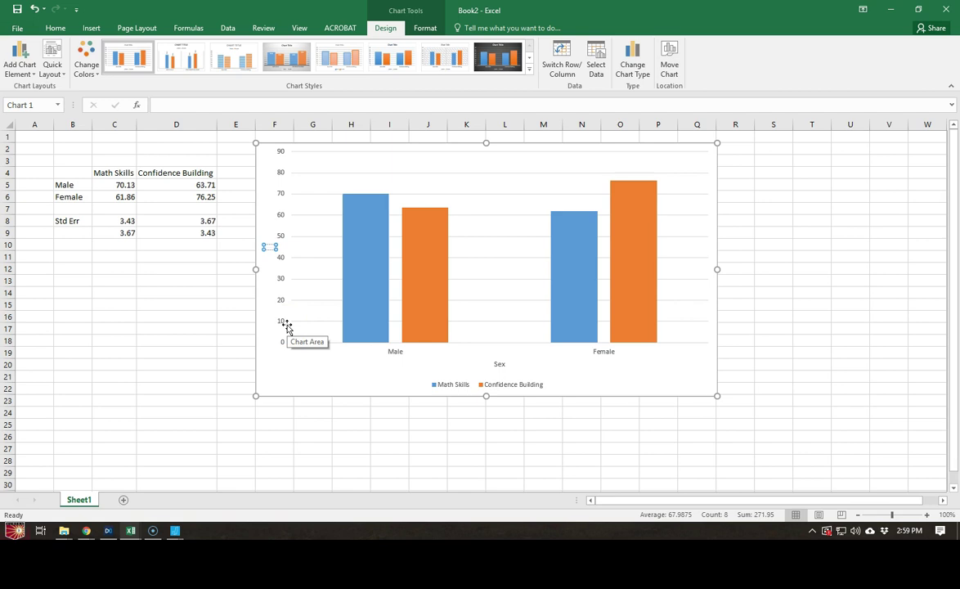
text(Statistics Exam)
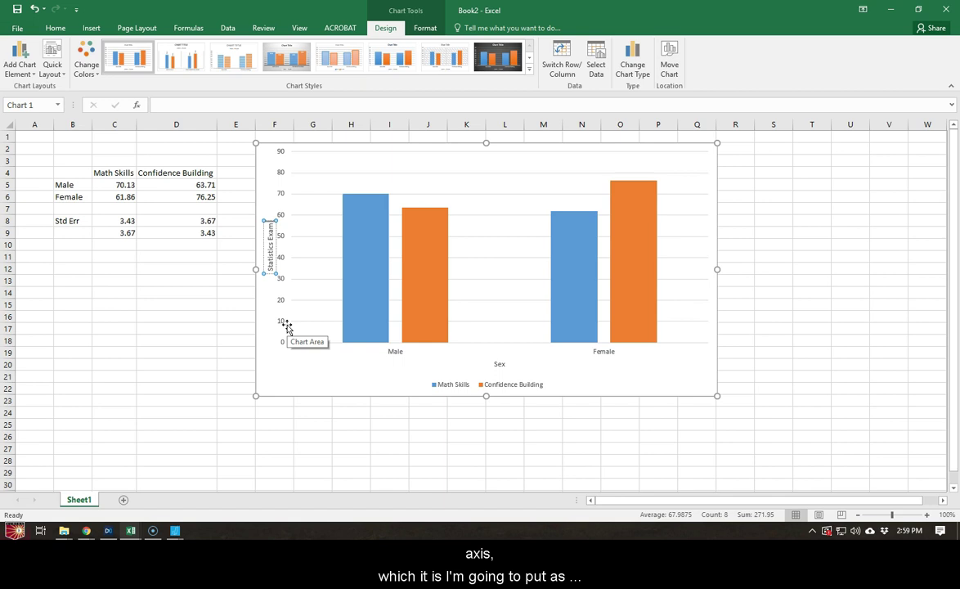
text( S)
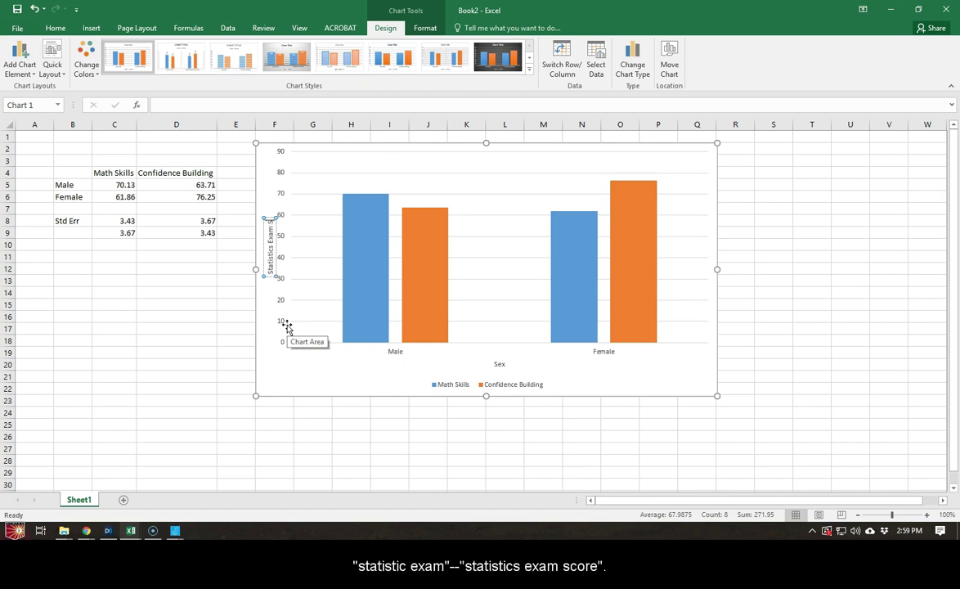
text(core)
click(338, 399)
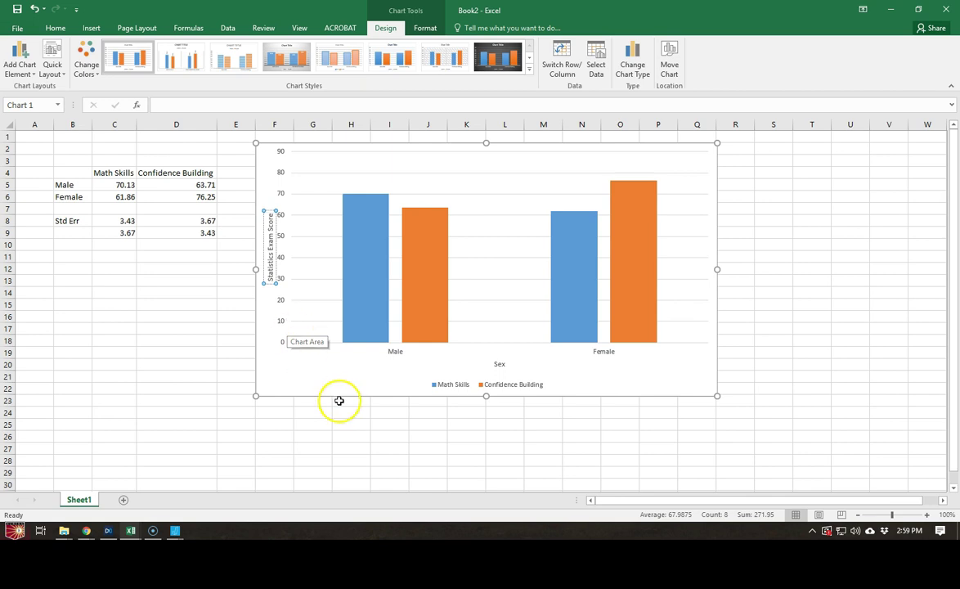
text((out)
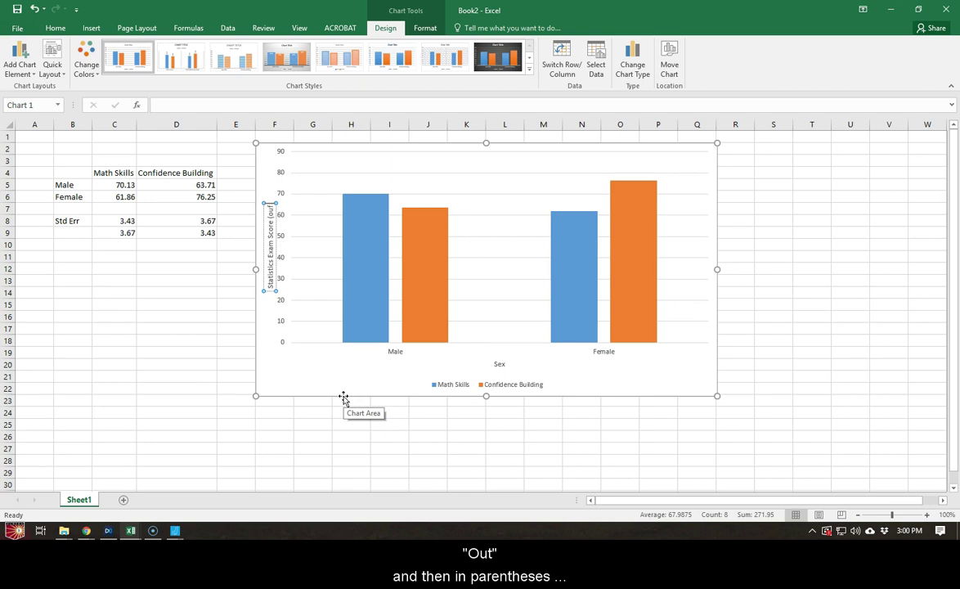
text( of 100))
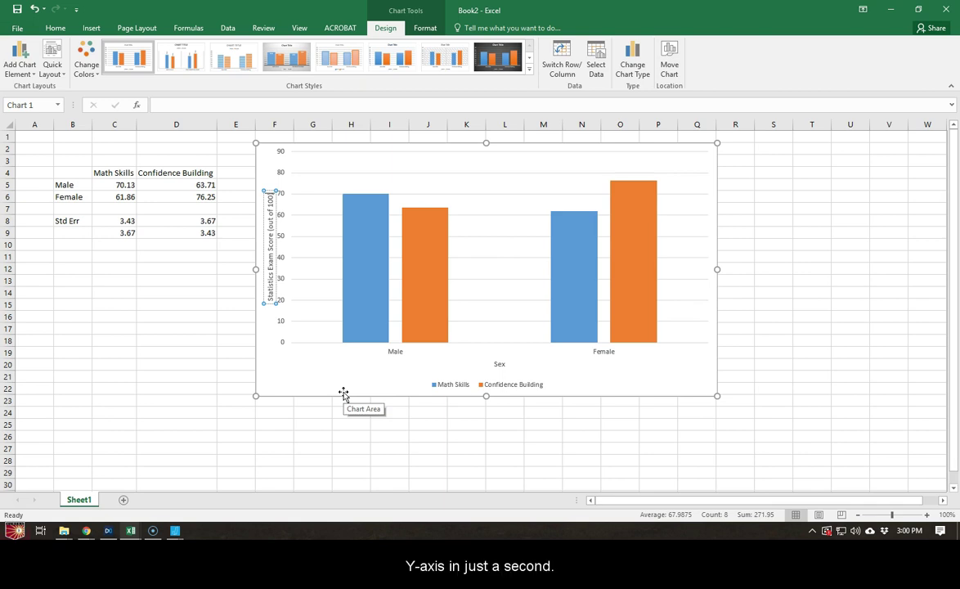
click(344, 395)
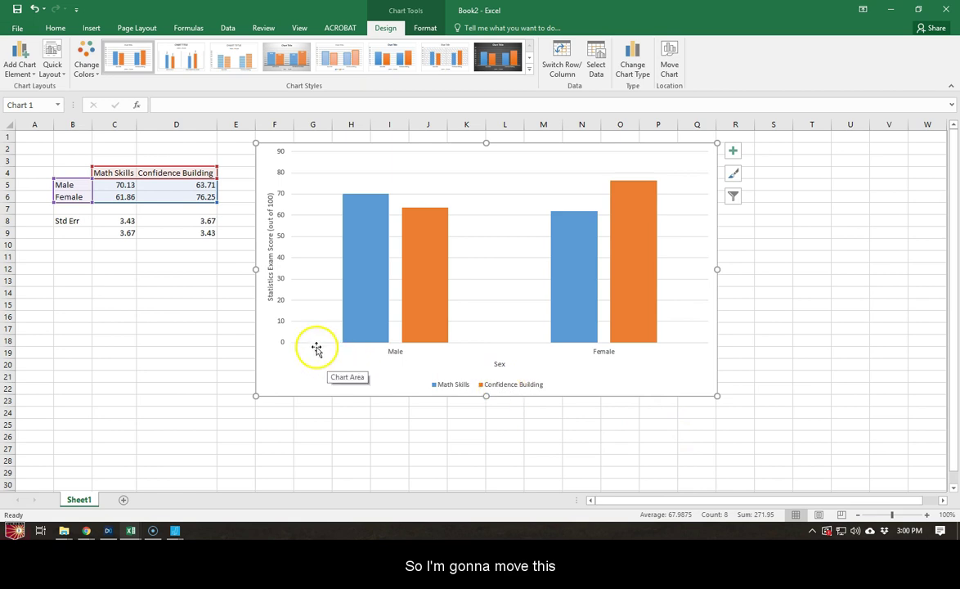
Place the chart legend at the top, above the plot area
click(25, 64)
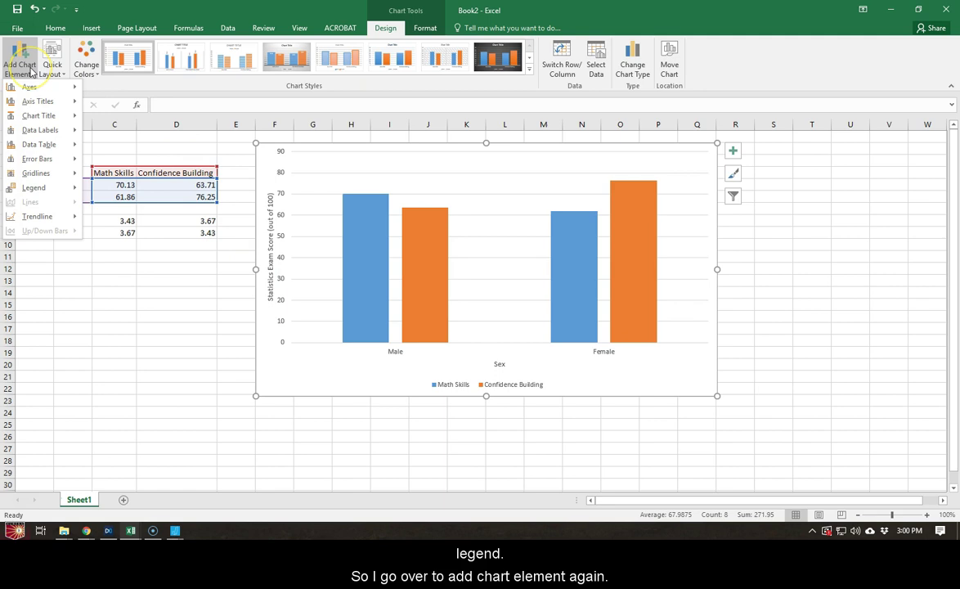
mouse_move(33, 190)
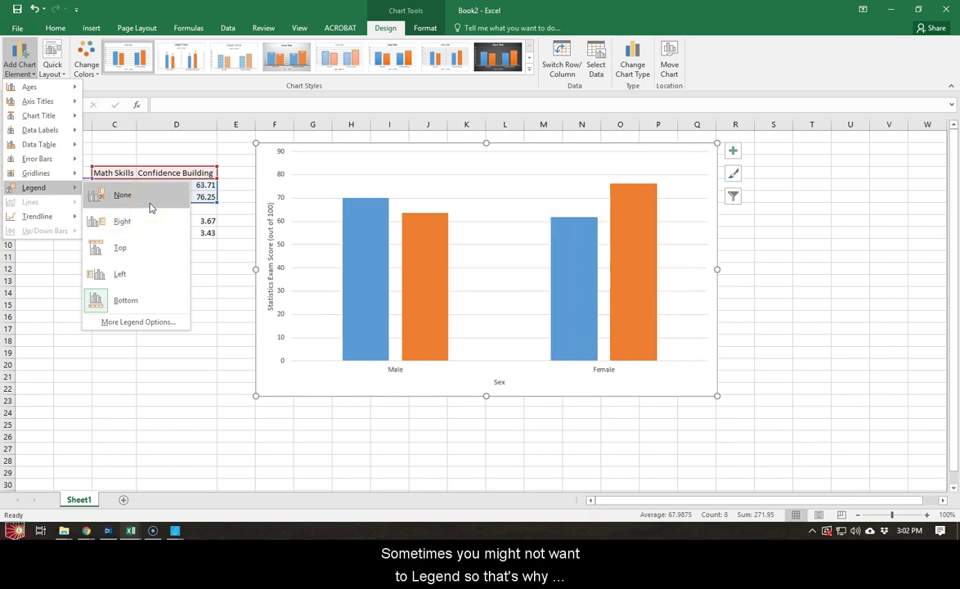
click(152, 253)
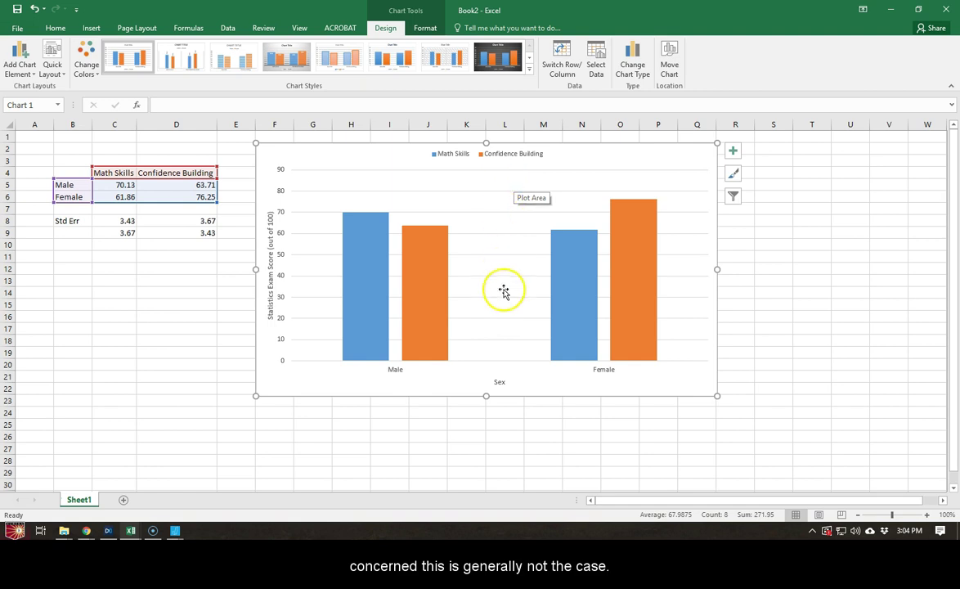
Remove the primary major horizontal gridlines from the chart
click(30, 76)
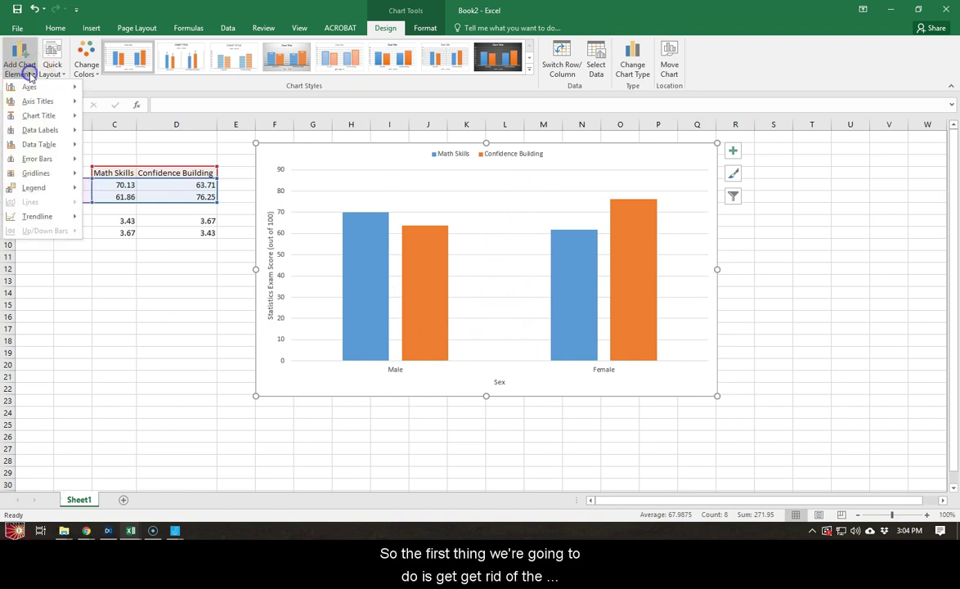
mouse_move(47, 180)
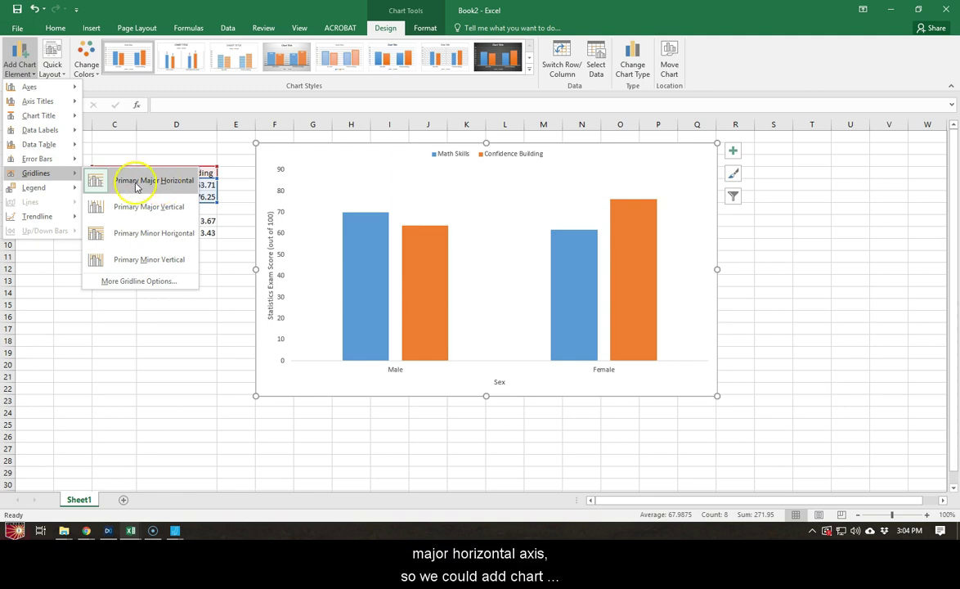
click(162, 181)
click(23, 72)
mouse_move(50, 182)
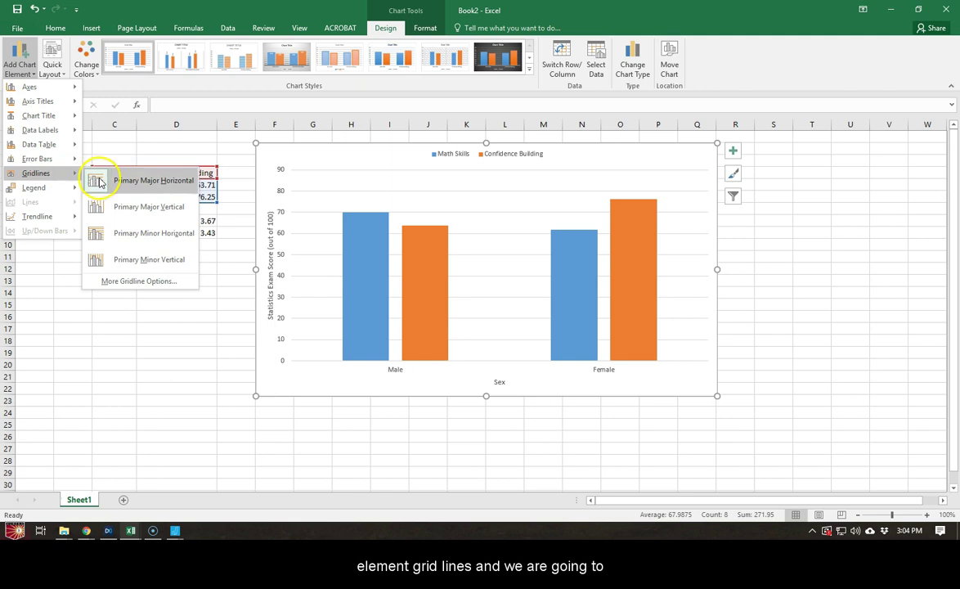
click(126, 181)
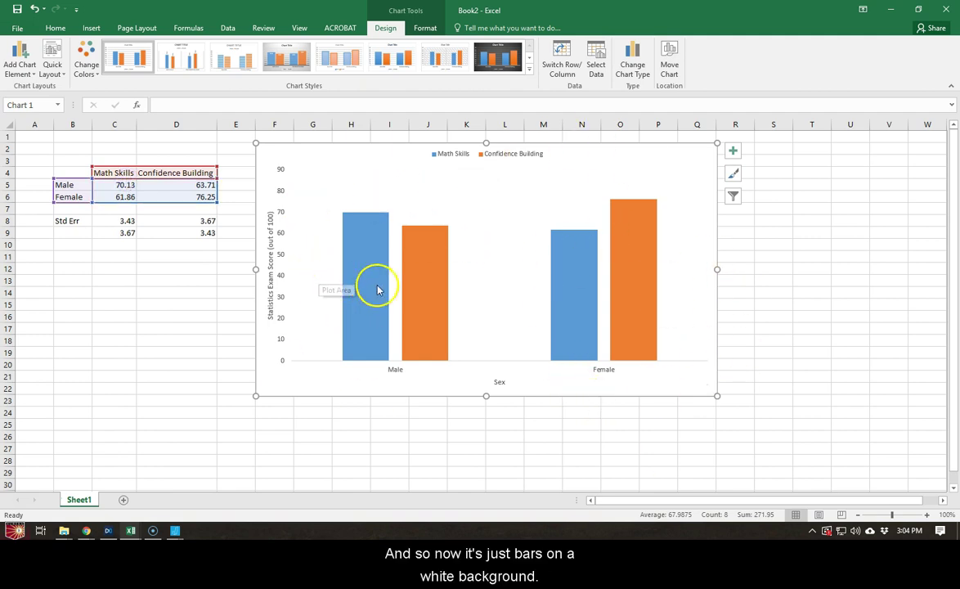
Format the horizontal axis line in the theme color Black, Text 1
double_click(507, 363)
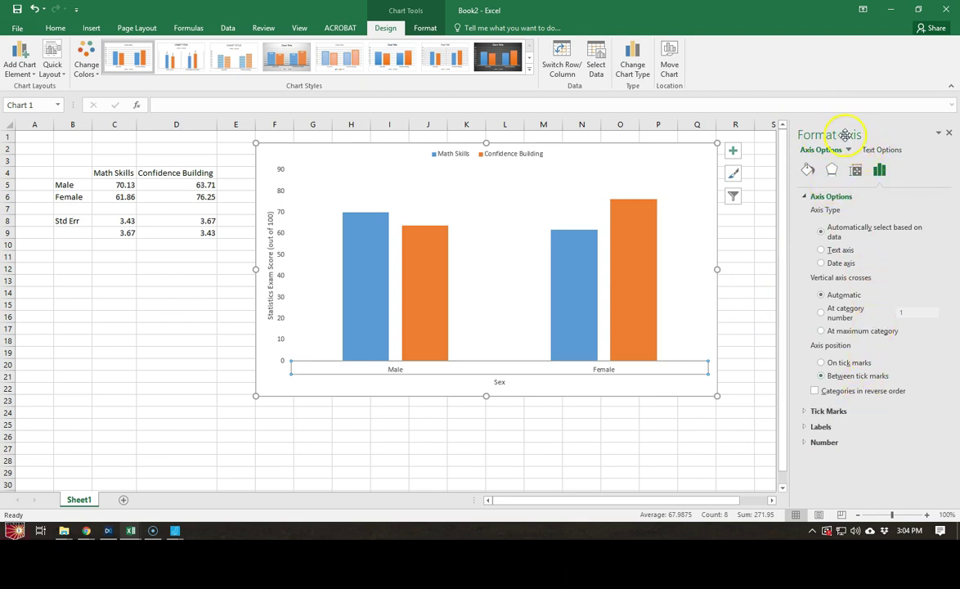
click(807, 170)
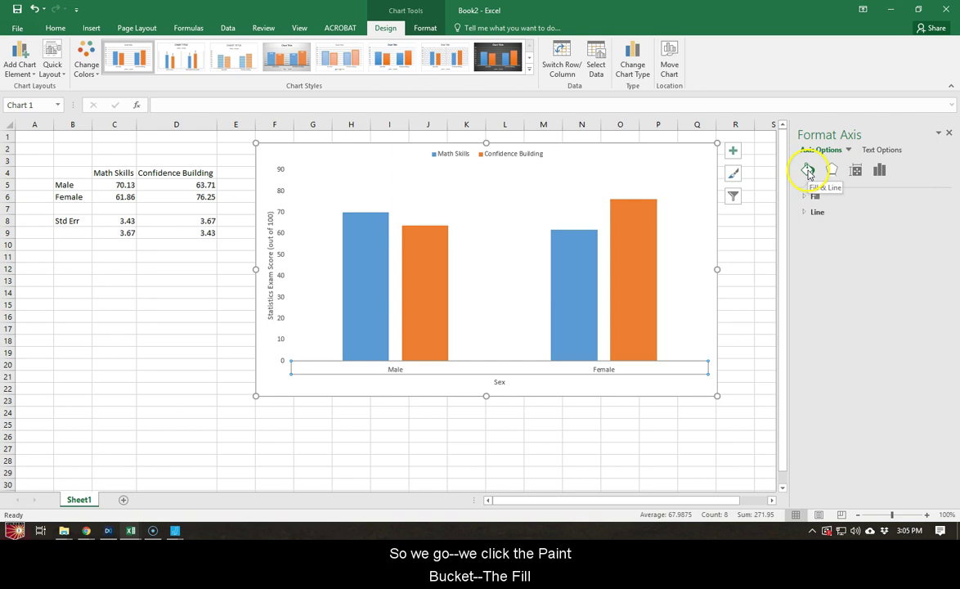
click(813, 212)
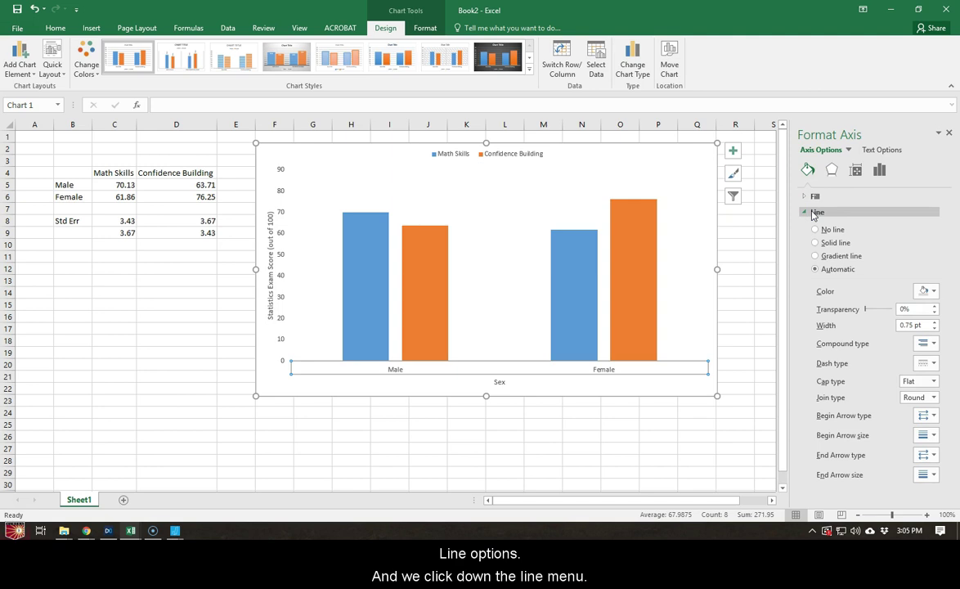
click(929, 298)
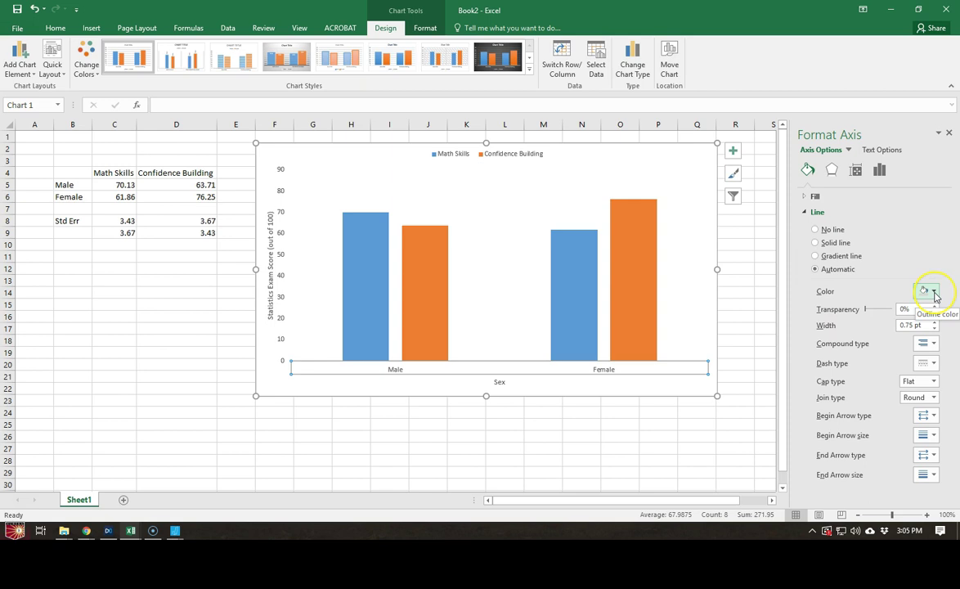
click(934, 296)
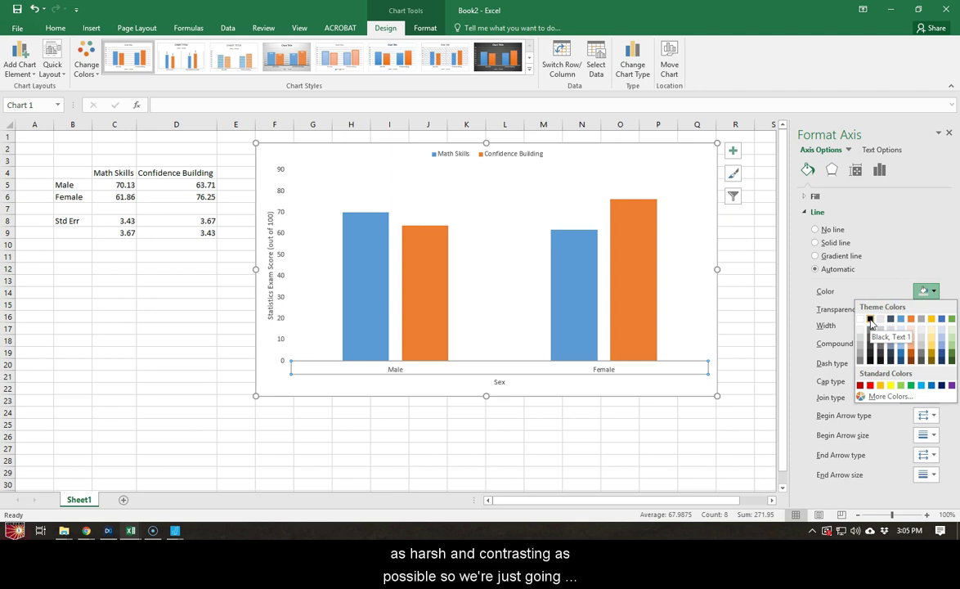
click(869, 319)
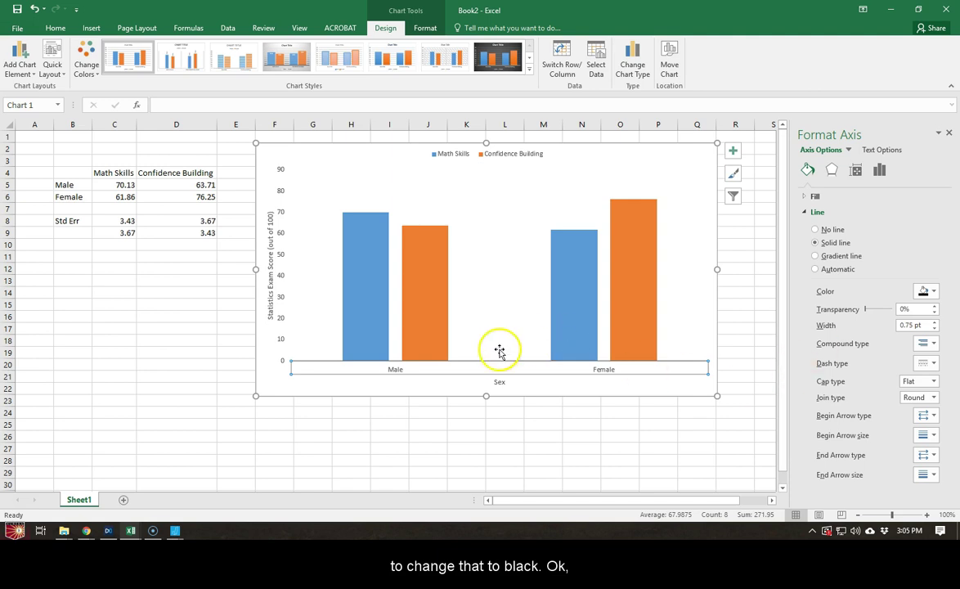
click(567, 448)
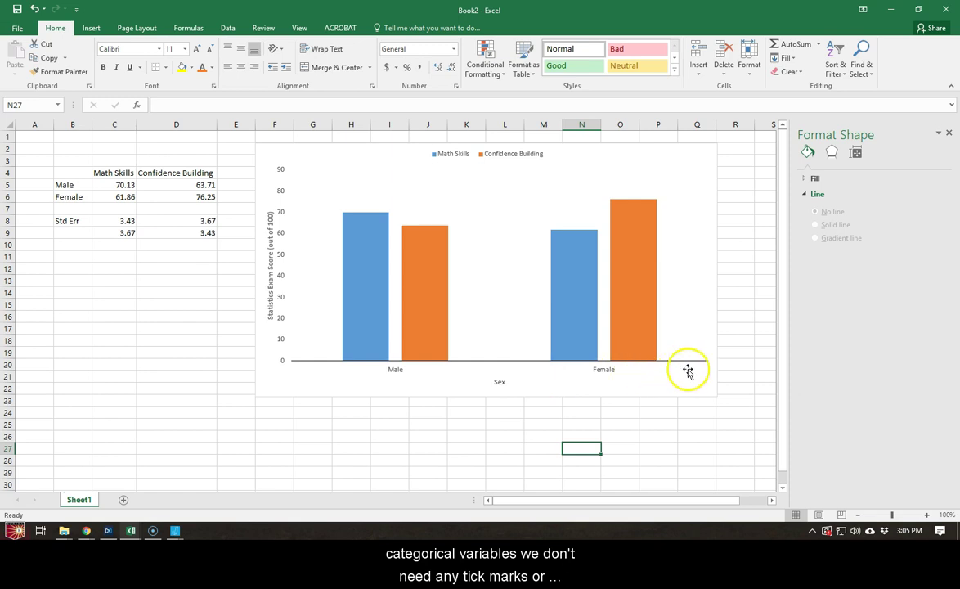
Set the vertical axis's maximum bound to 100
double_click(284, 279)
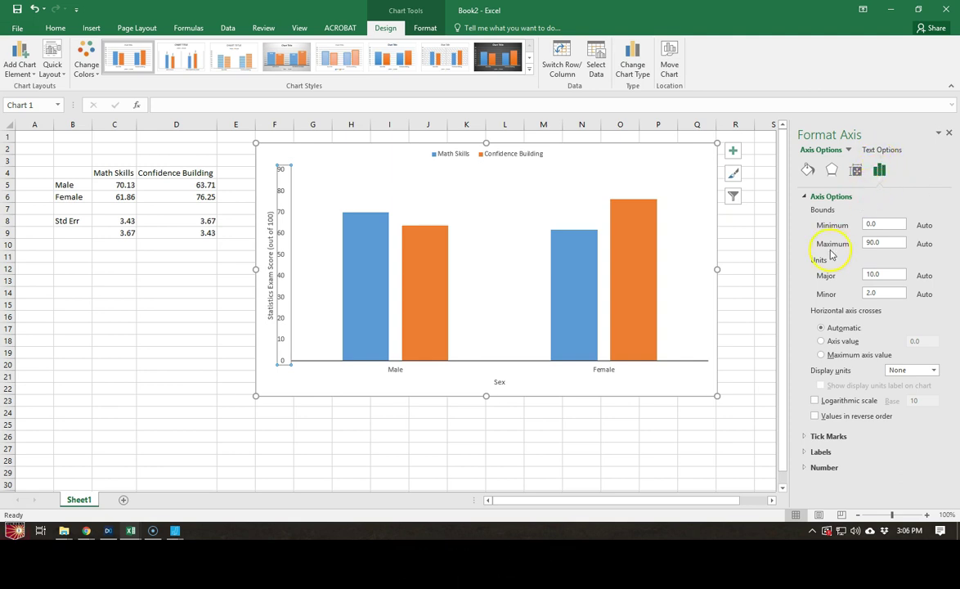
double_click(888, 242)
text(50.0)
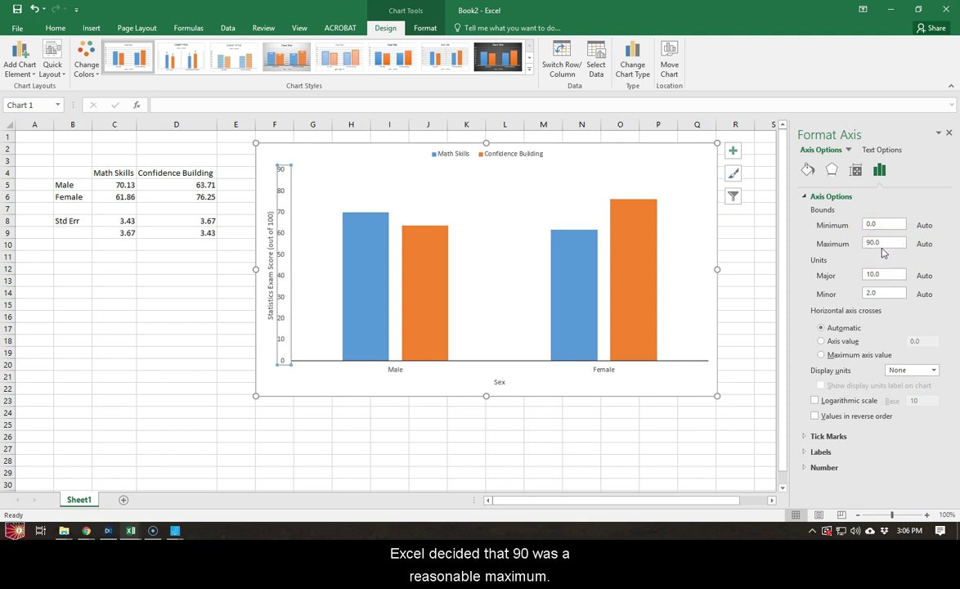
drag(883, 241, 851, 246)
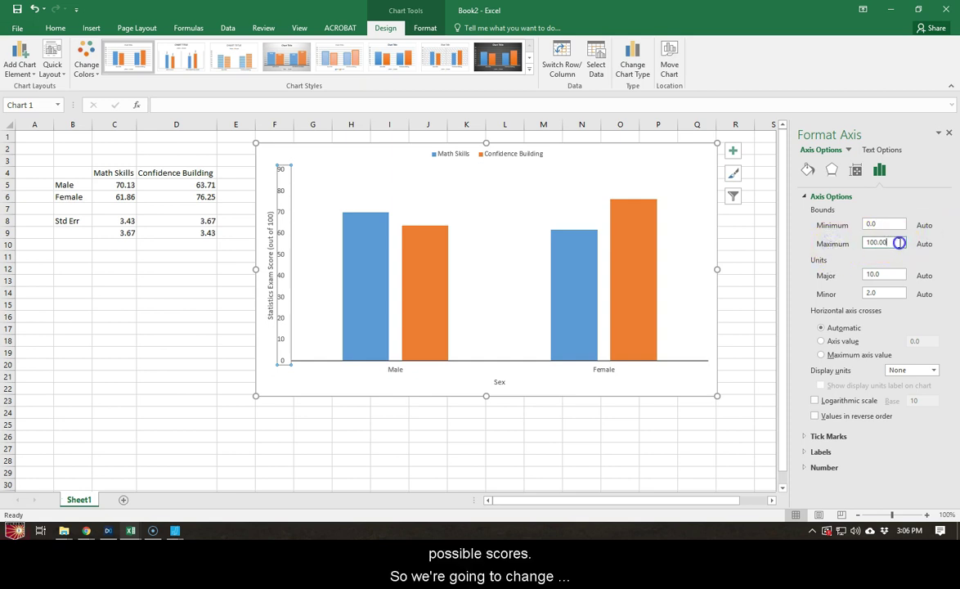
click(890, 273)
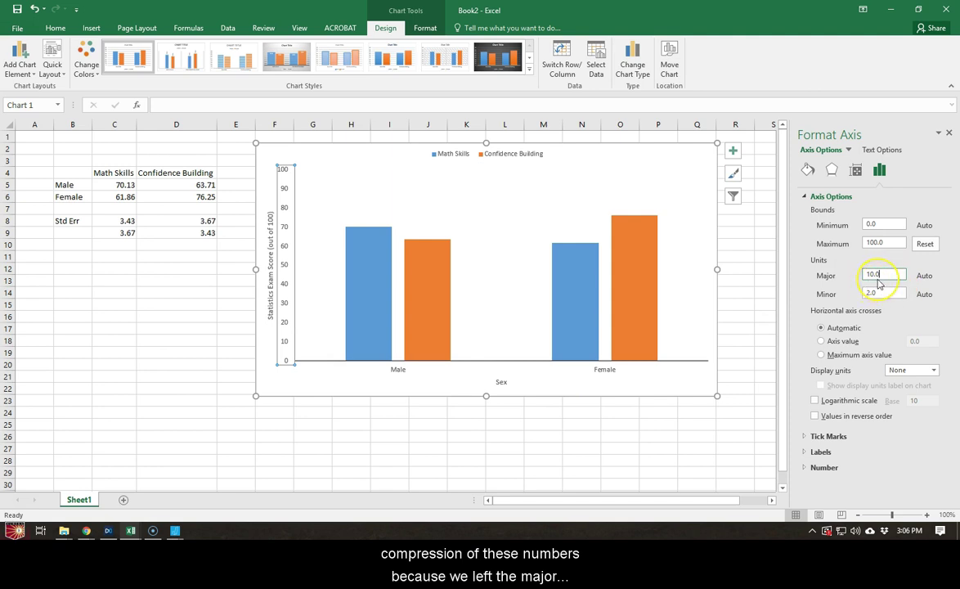
drag(879, 282, 863, 280)
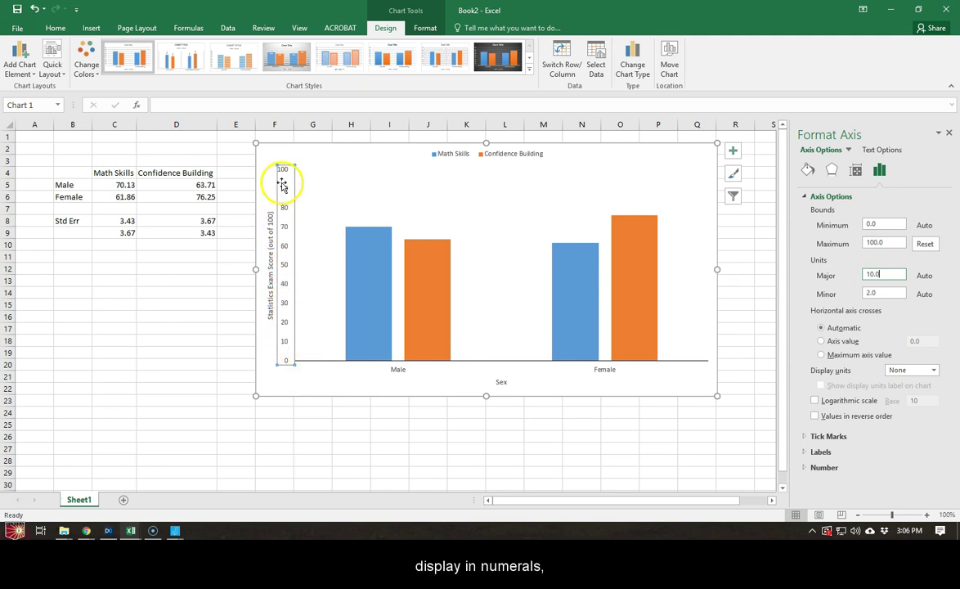
click(888, 274)
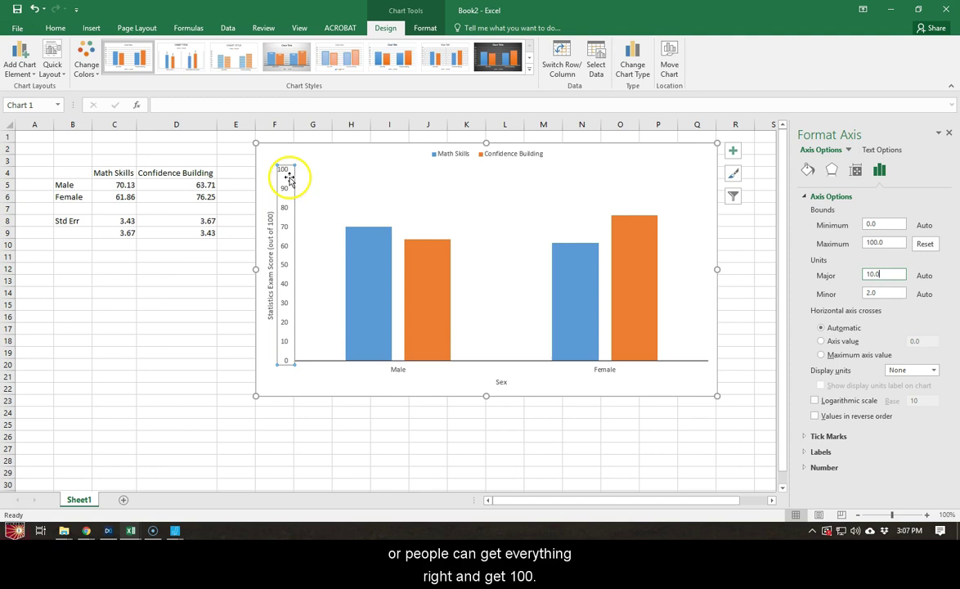
Set the vertical axis's major tick marks to Outside and close the formatting pane
click(844, 438)
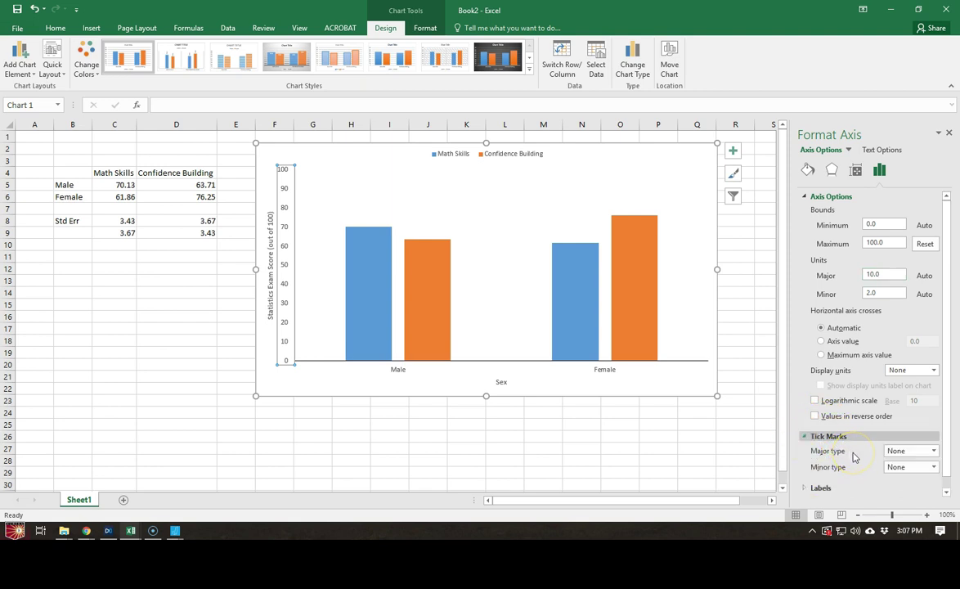
scroll(852, 457, down, 1)
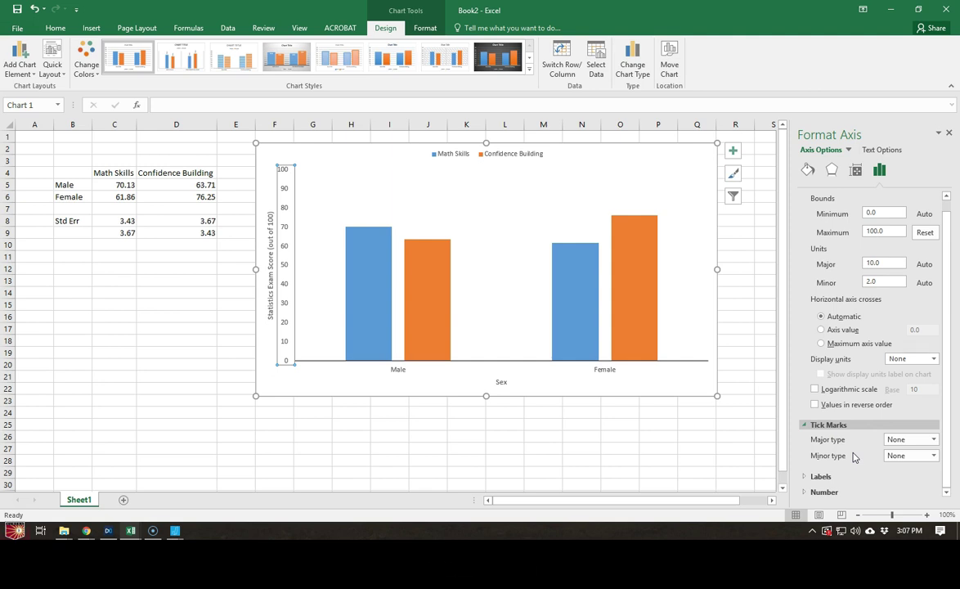
click(922, 442)
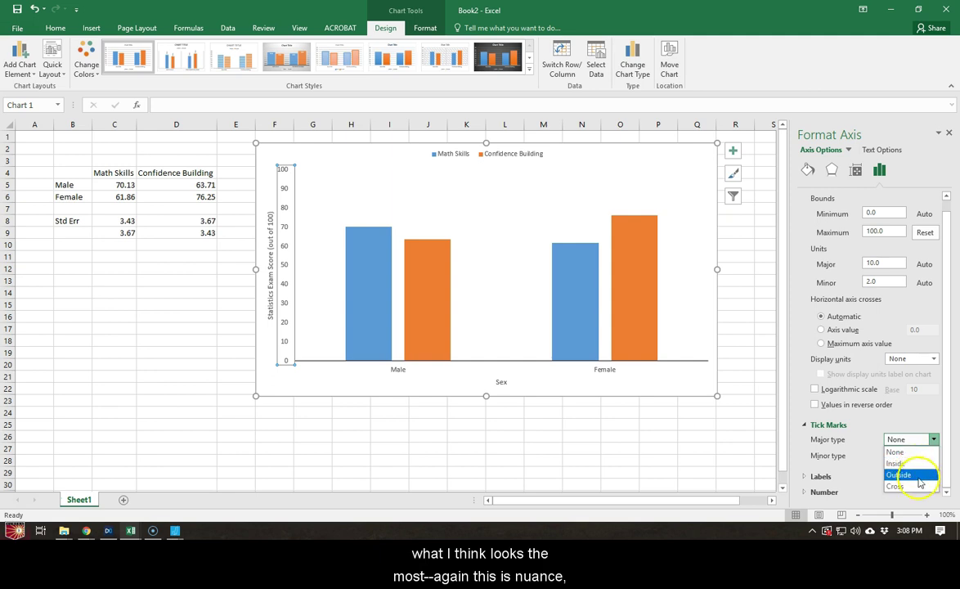
click(899, 470)
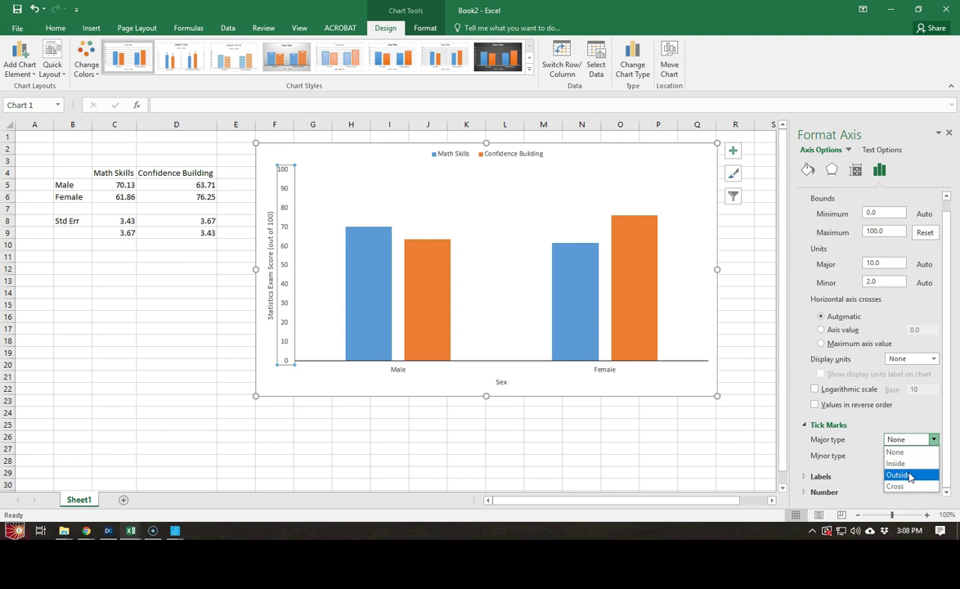
click(909, 476)
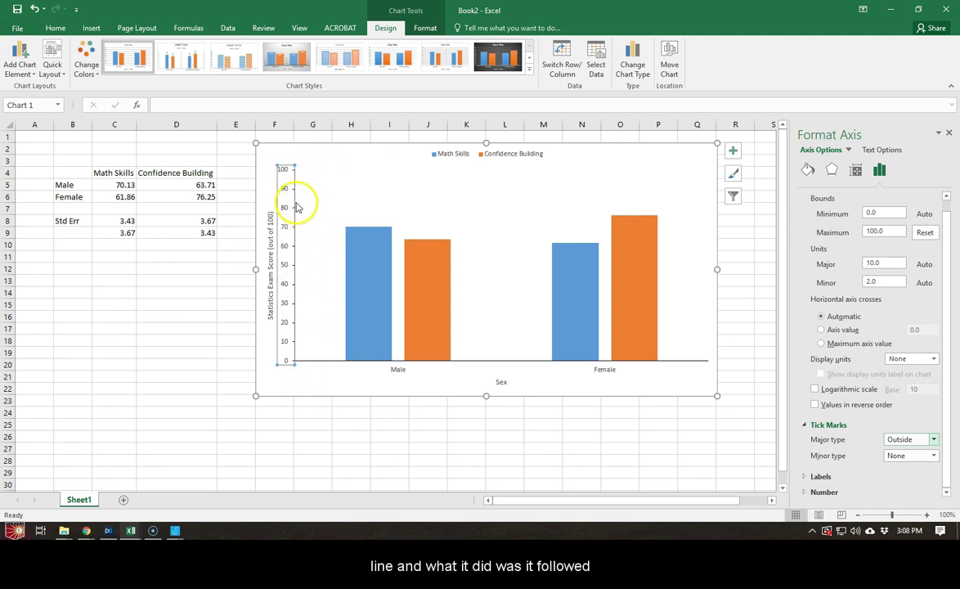
click(450, 397)
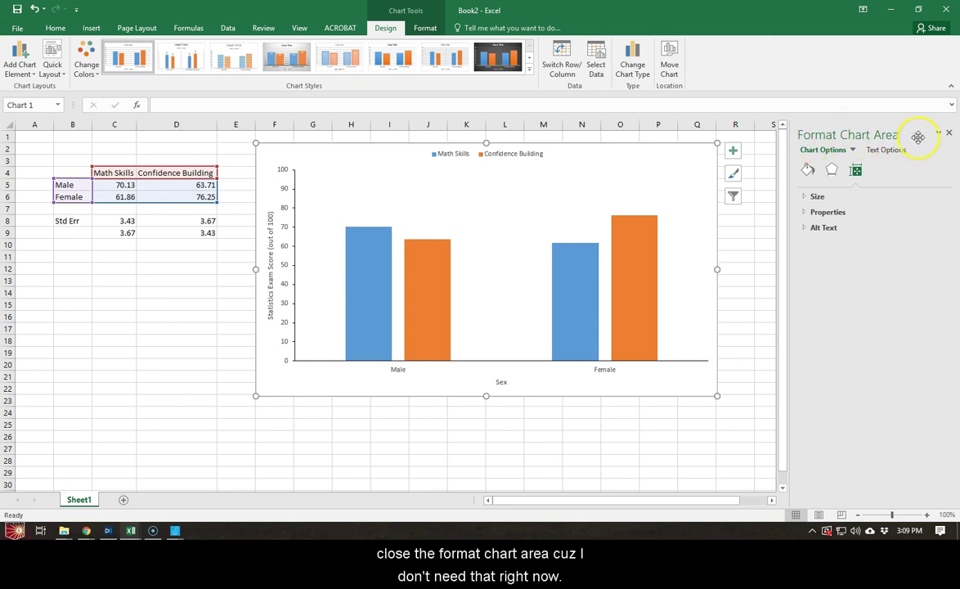
click(949, 134)
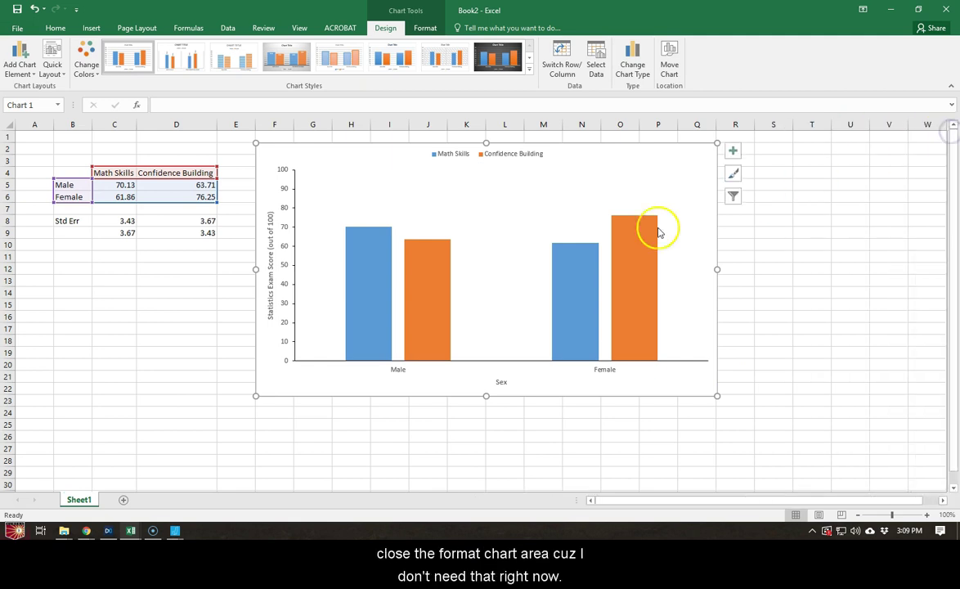
Set the font size of the chart legend to 14
mouse_move(646, 249)
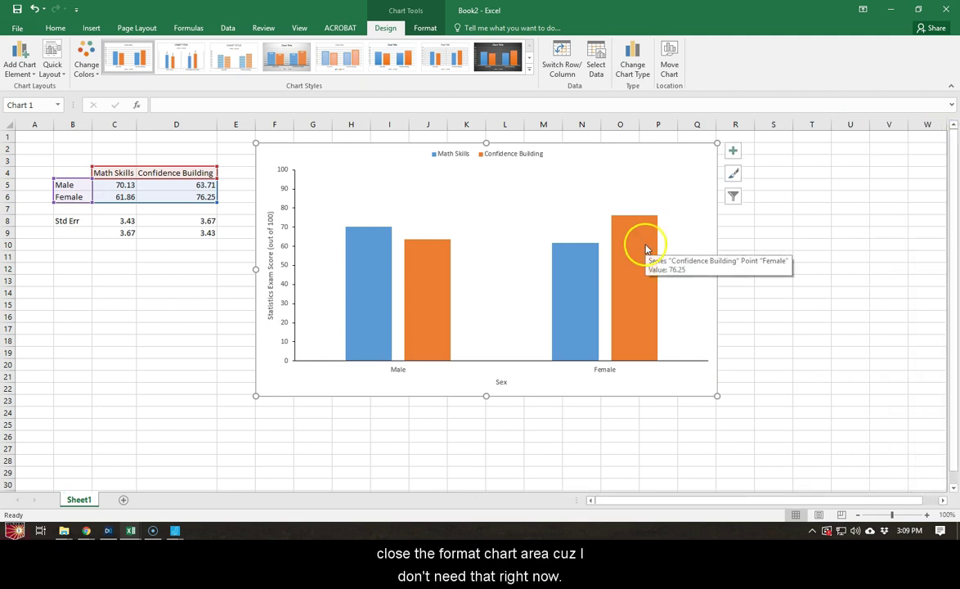
click(505, 154)
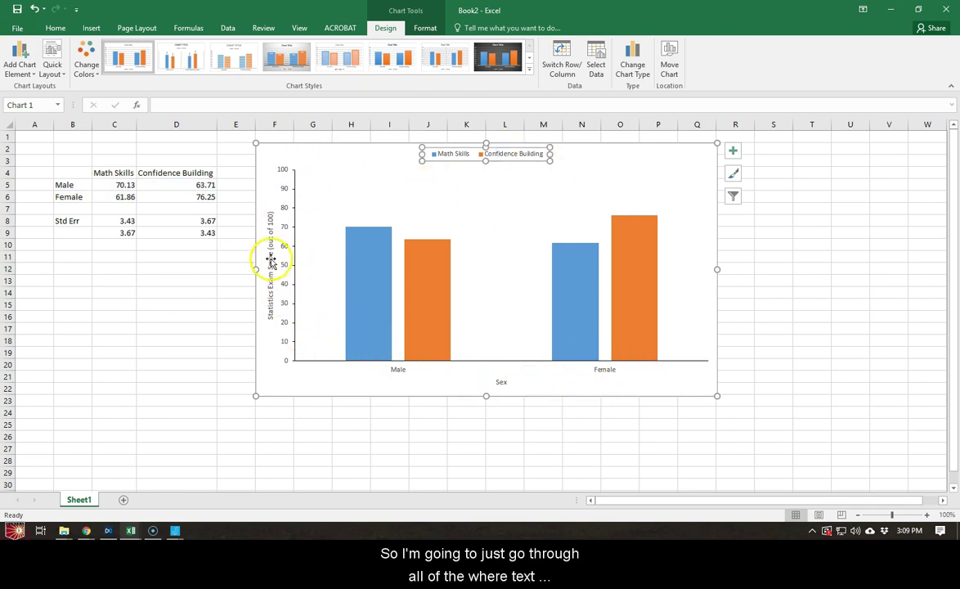
click(55, 30)
click(172, 49)
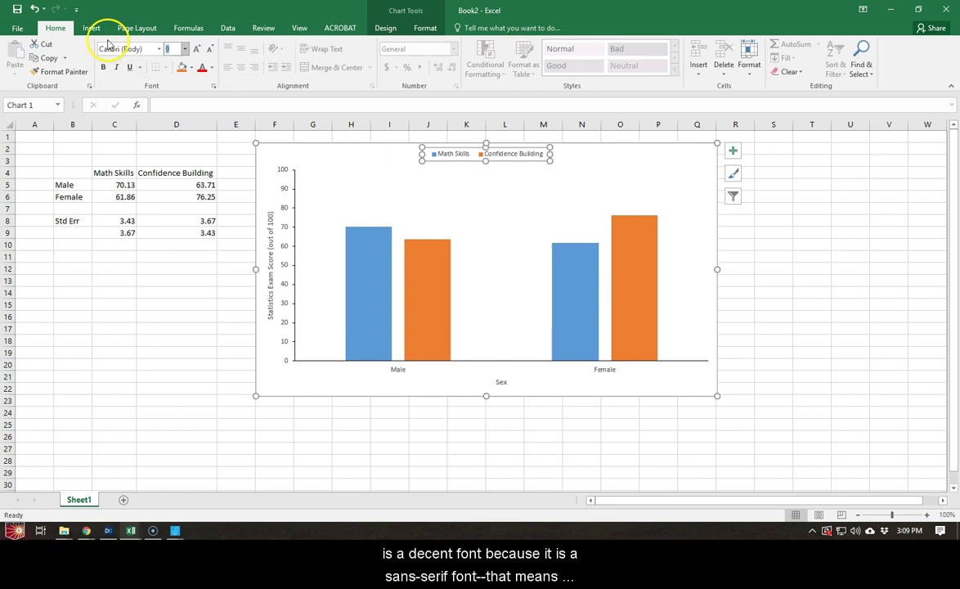
click(171, 51)
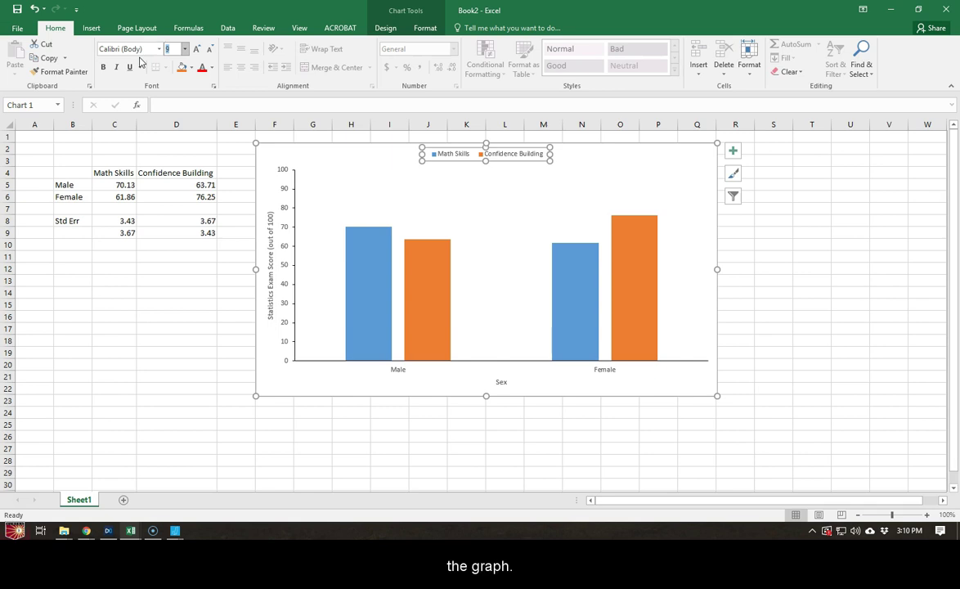
click(169, 49)
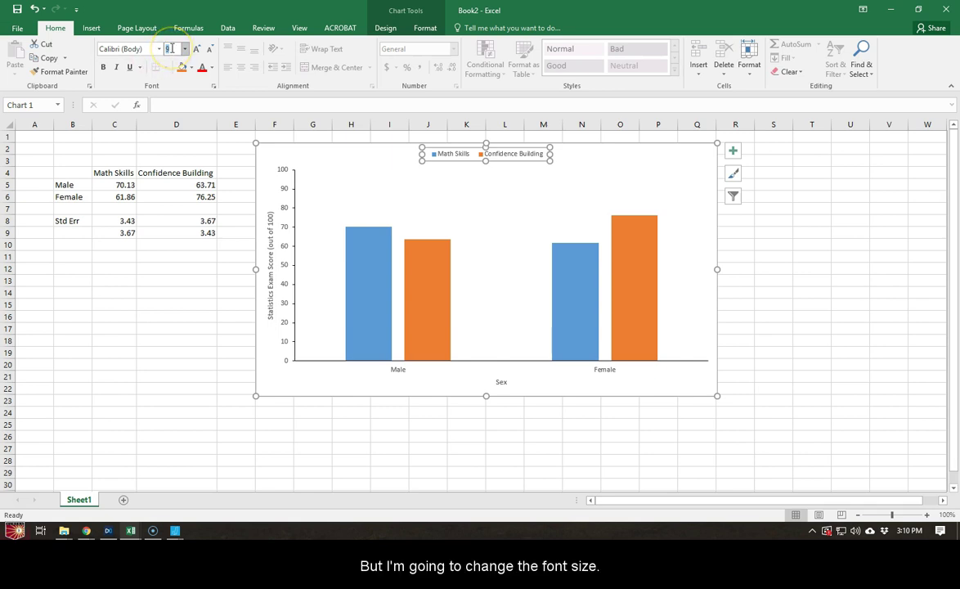
text(14)
key(Return)
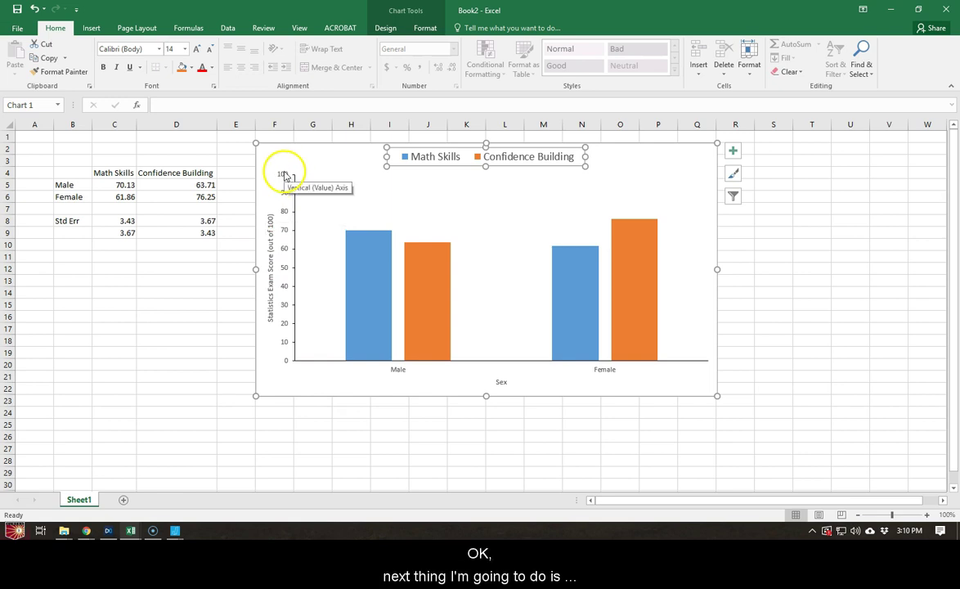
Set the font size of the vertical axis title "Statistics Exam Score (out of 100)" to 14
click(270, 219)
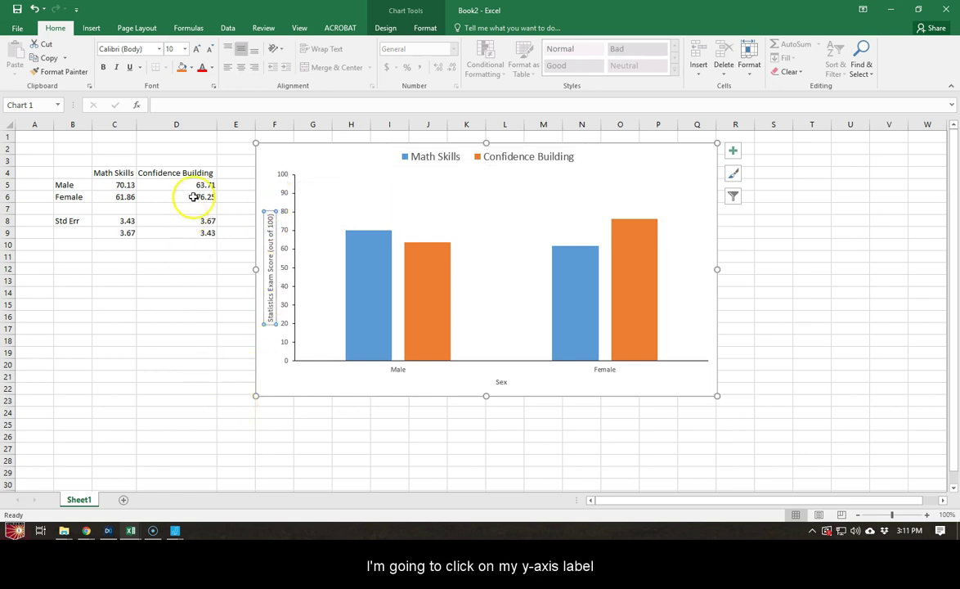
click(171, 49)
text(14)
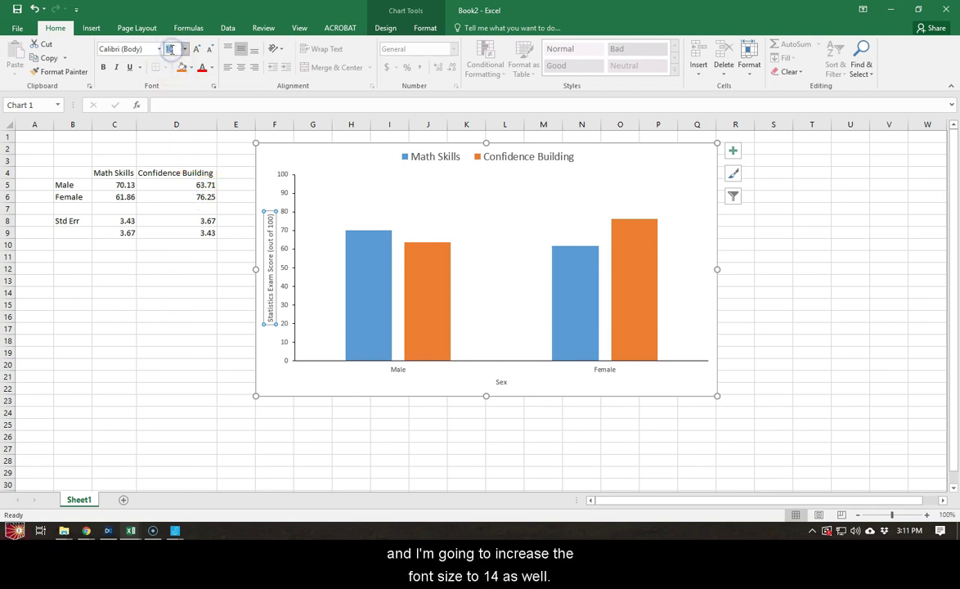
key(Return)
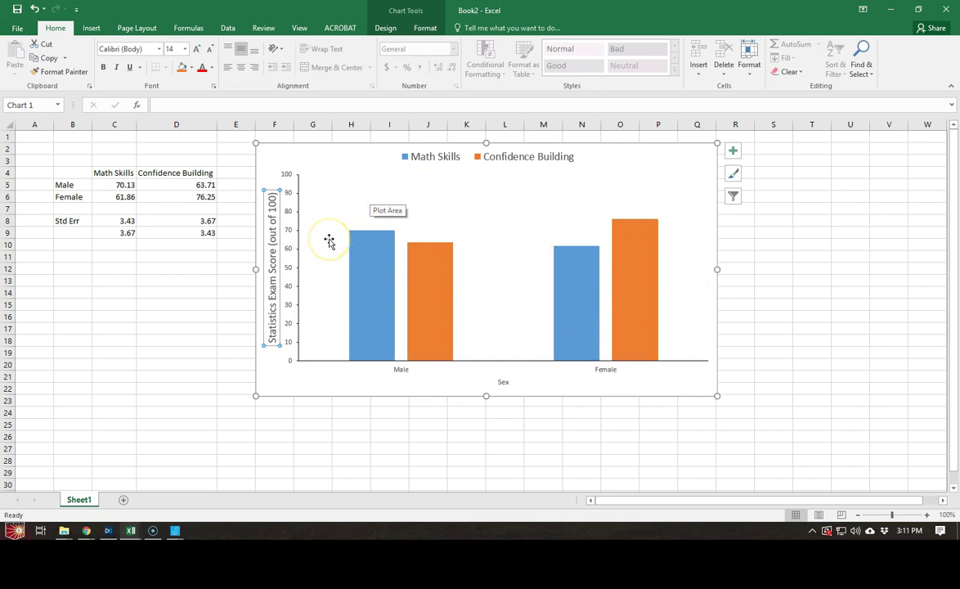
Set the font size of the Male and Female category labels on the horizontal axis to 14
click(401, 368)
click(176, 50)
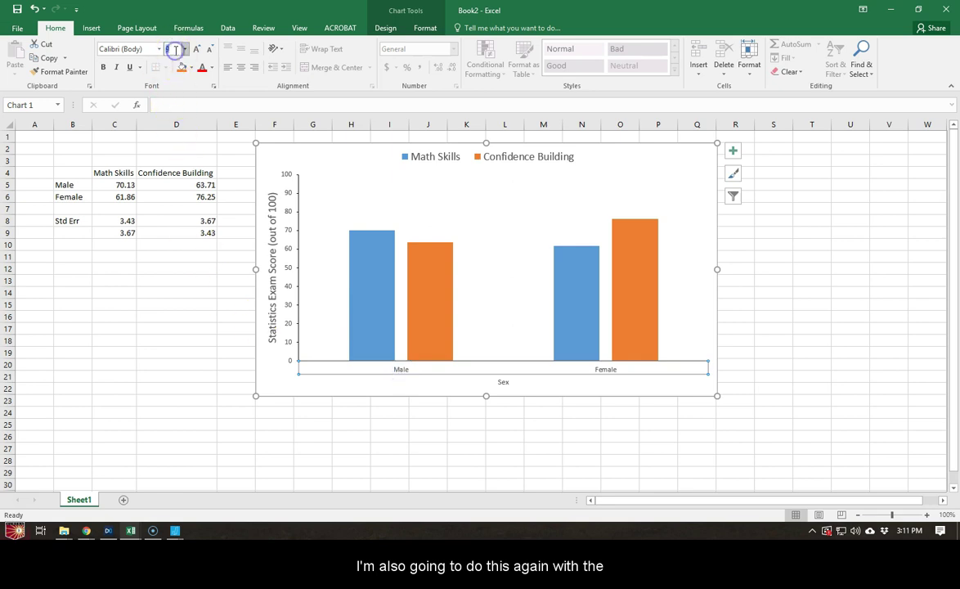
text(14)
key(Return)
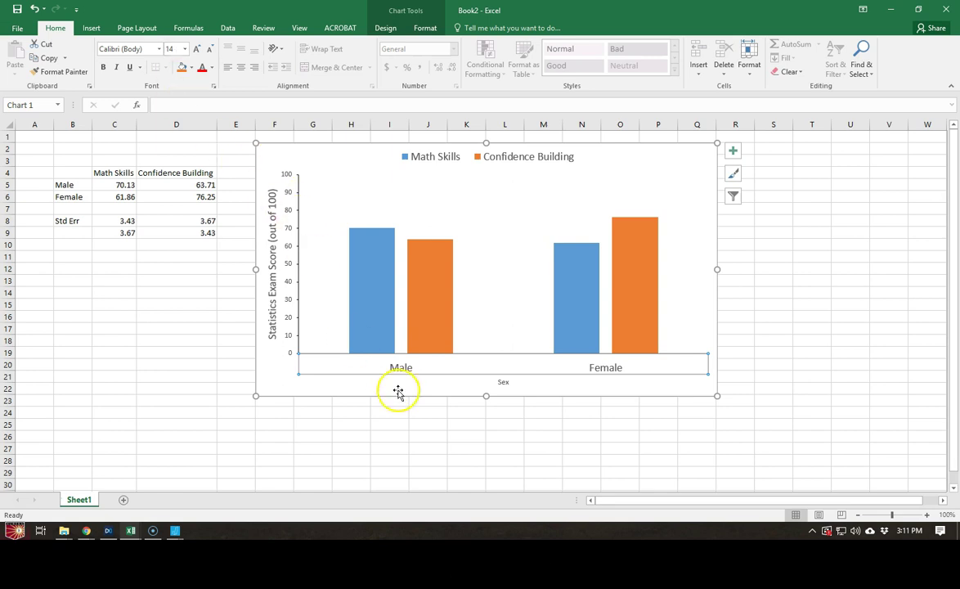
Set the font size of the horizontal axis title "Sex" to 14
click(501, 383)
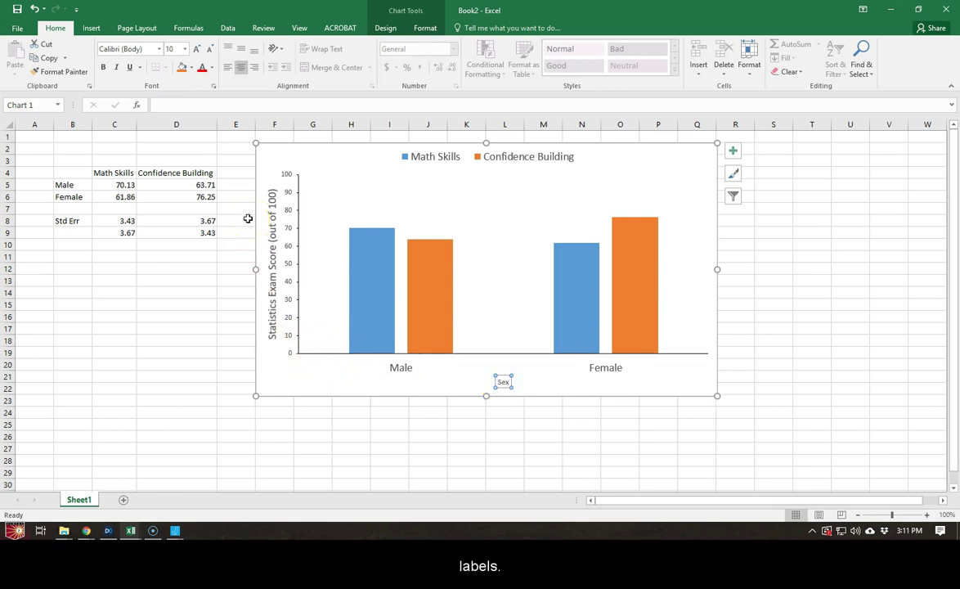
click(175, 50)
text(14)
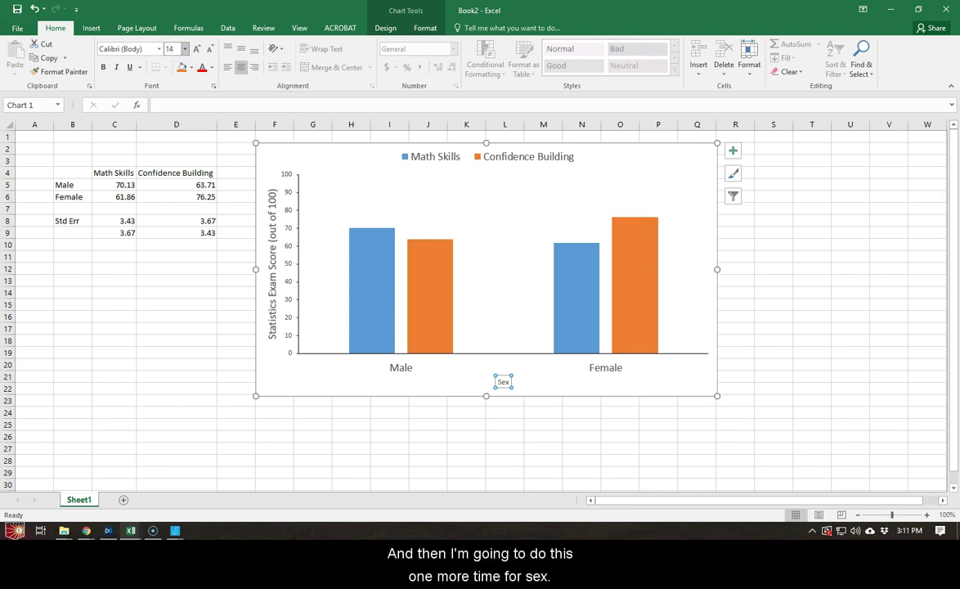
key(Return)
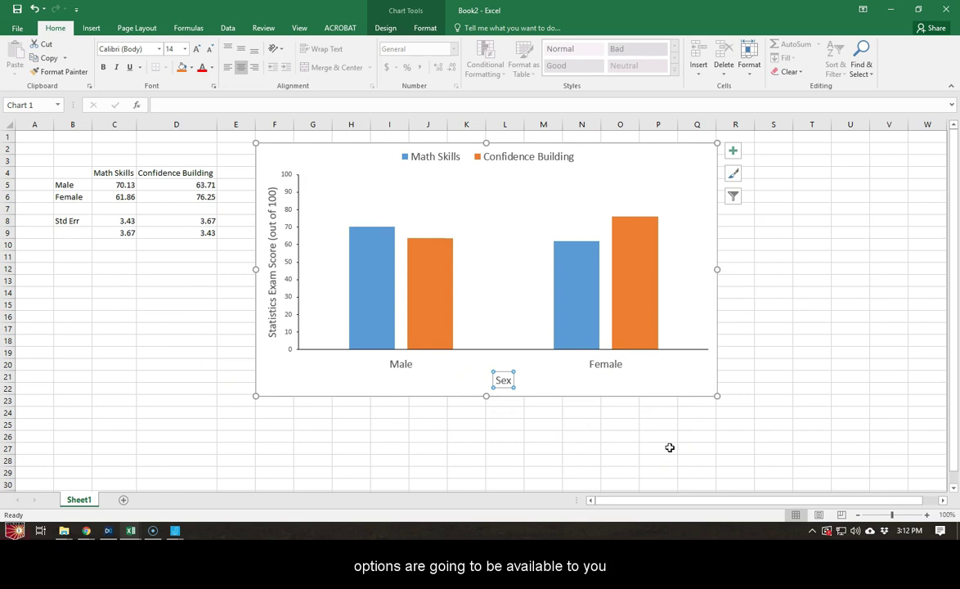
Set the font size of the vertical axis numbers to 14
click(291, 312)
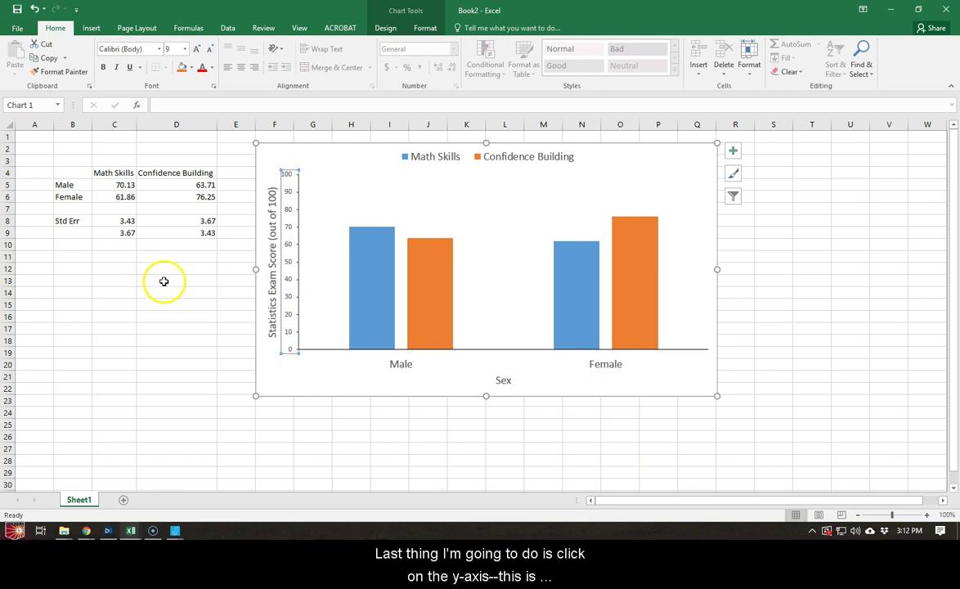
click(171, 50)
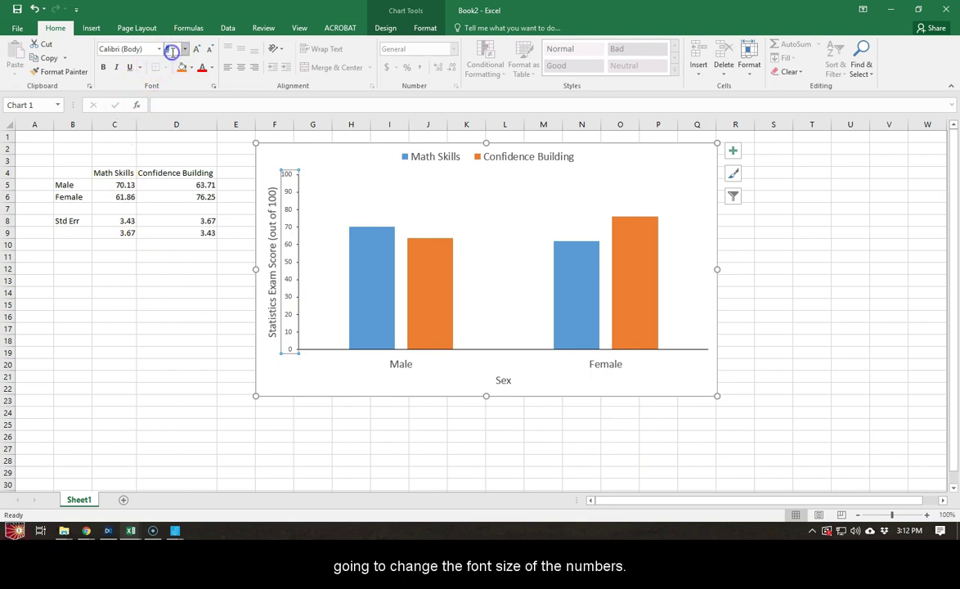
text(14)
key(Return)
key(Return)
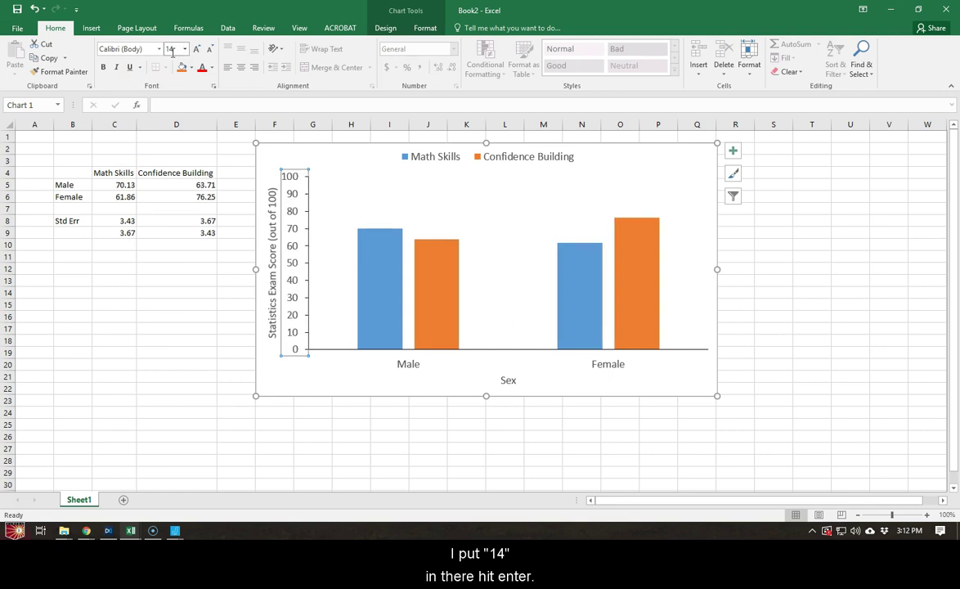
Add error bars based on the Math Skills series, with their detailed formatting options open
click(324, 397)
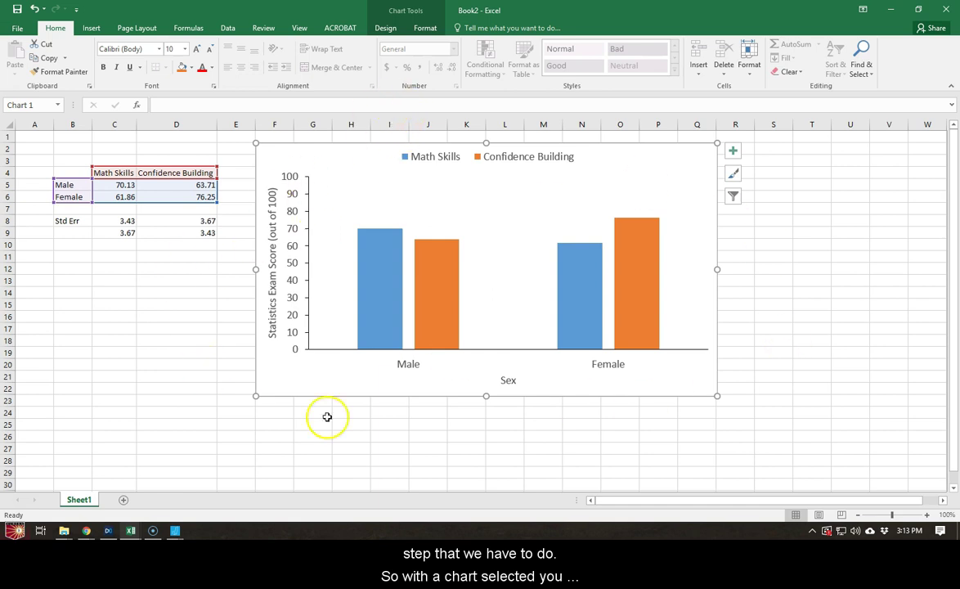
click(386, 31)
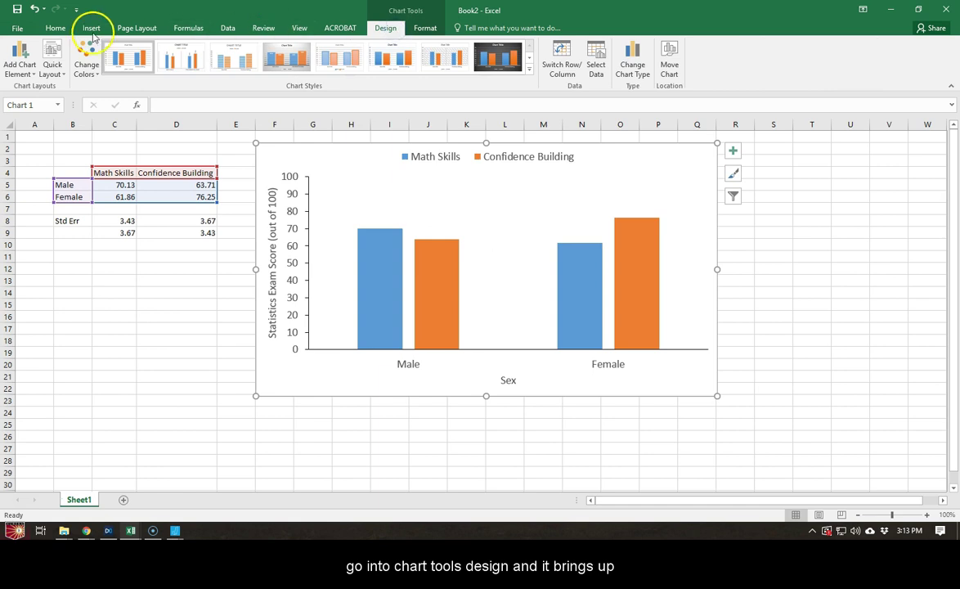
click(14, 72)
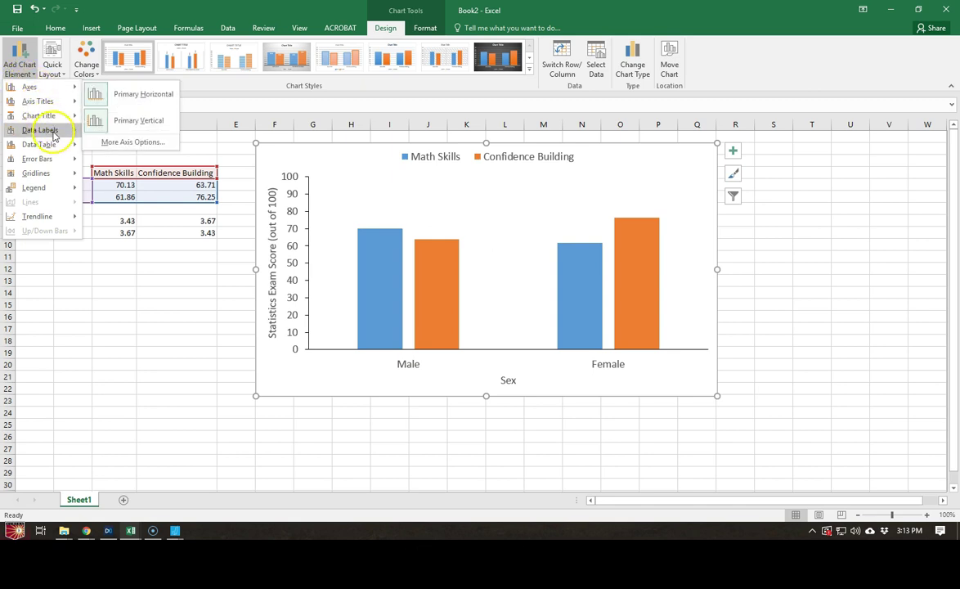
mouse_move(62, 160)
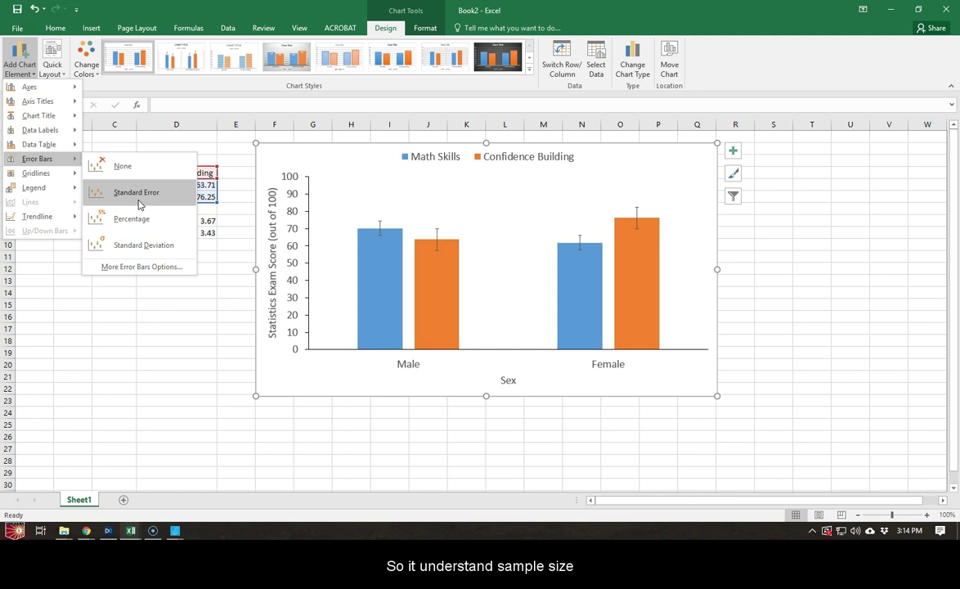
click(135, 219)
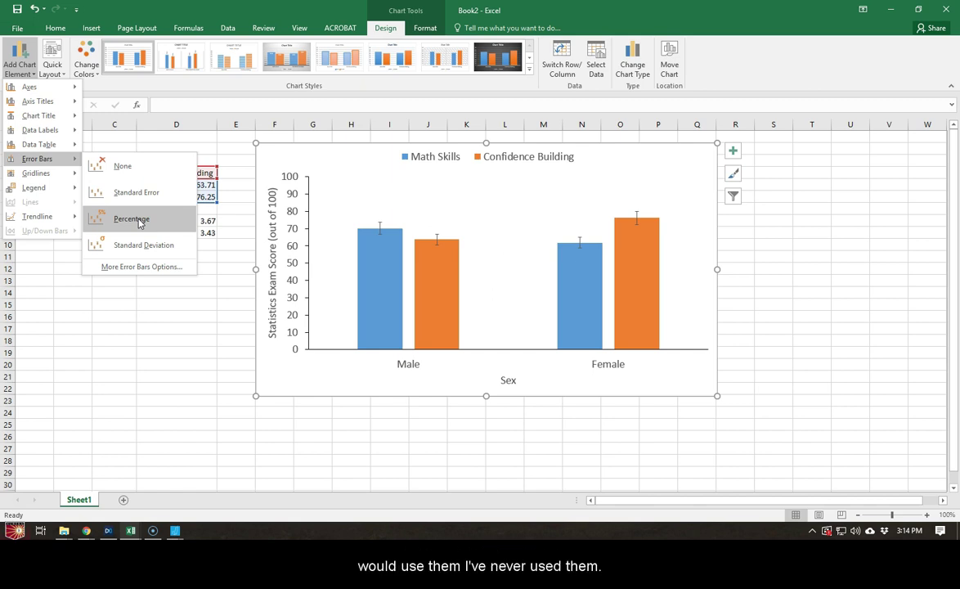
click(148, 271)
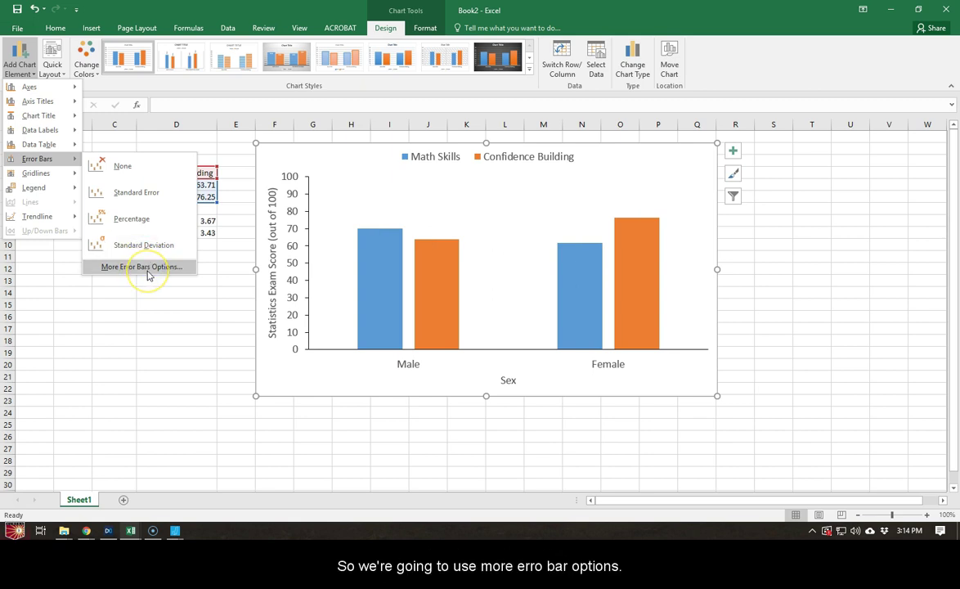
click(147, 268)
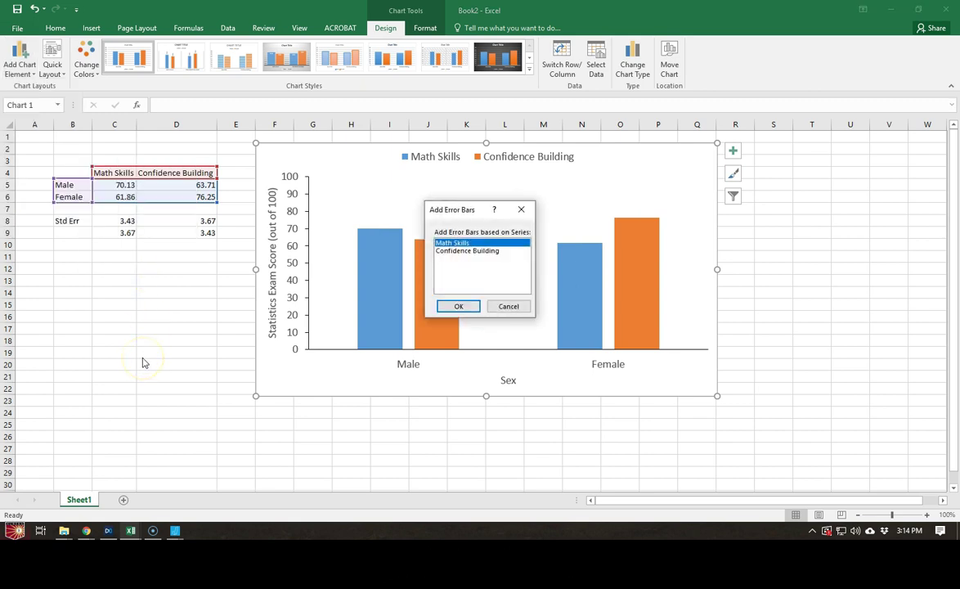
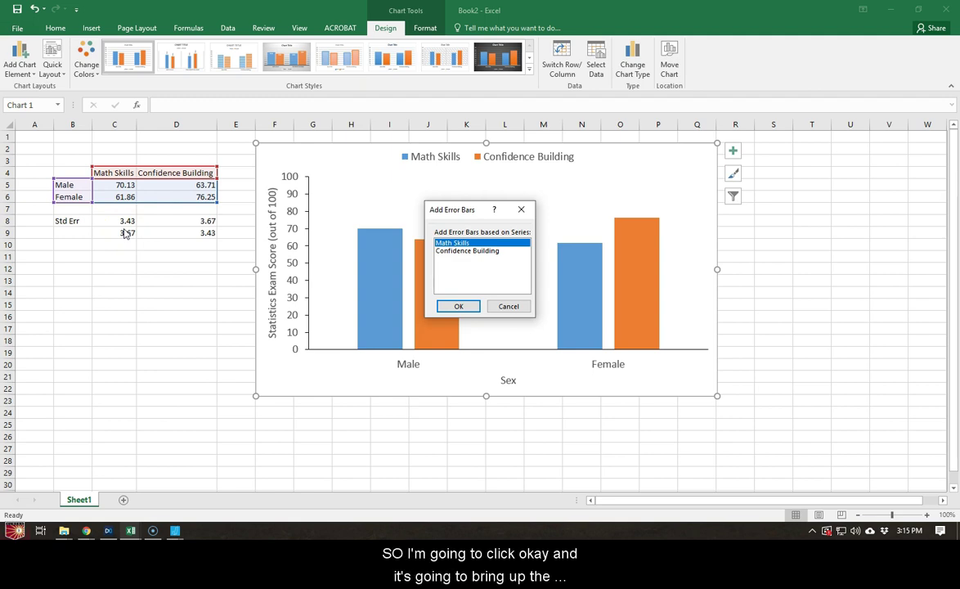
click(458, 306)
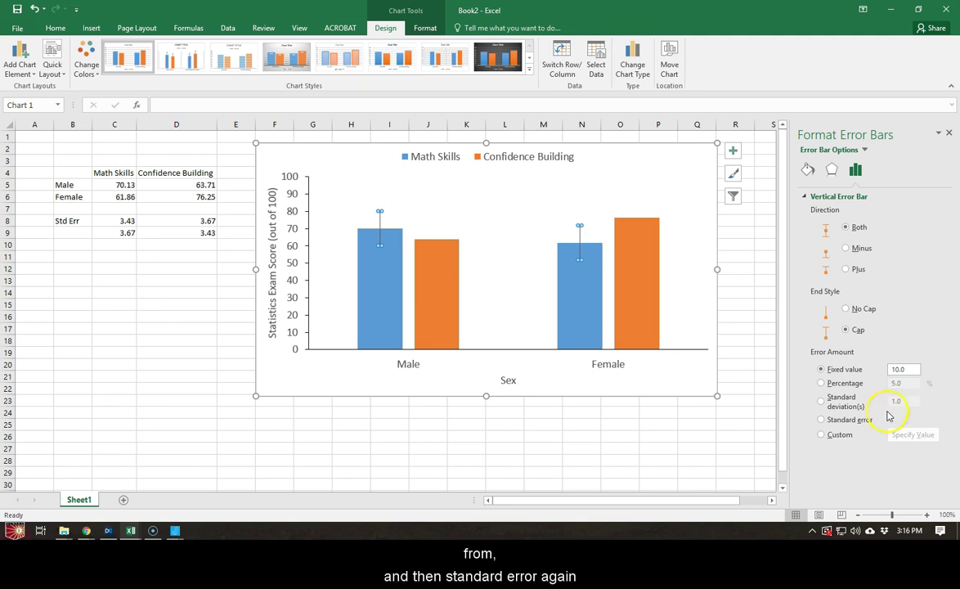
Switch the Math Skills error bars to a custom error amount and use cells C8:C9 as the positive error values
click(856, 422)
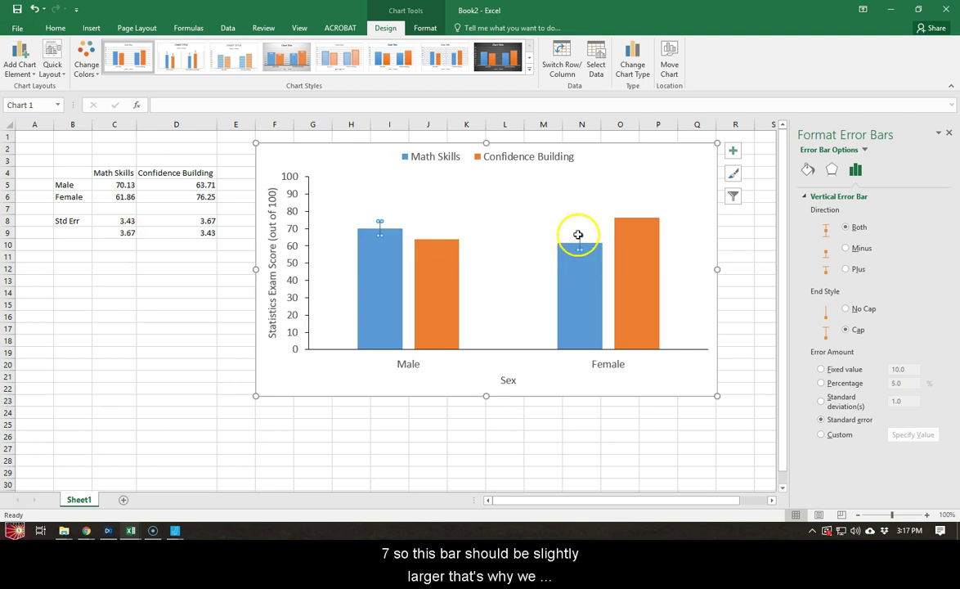
click(842, 437)
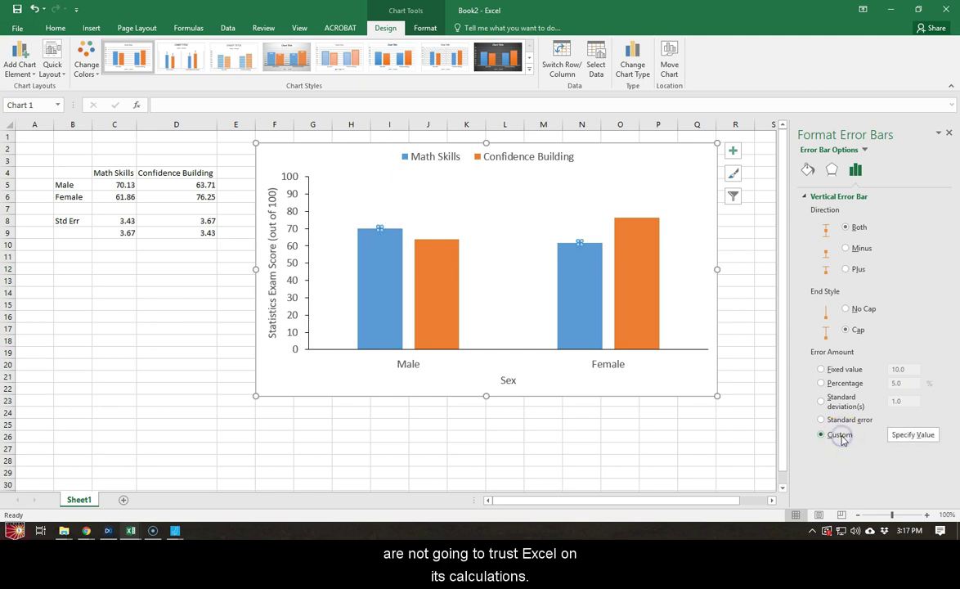
click(913, 435)
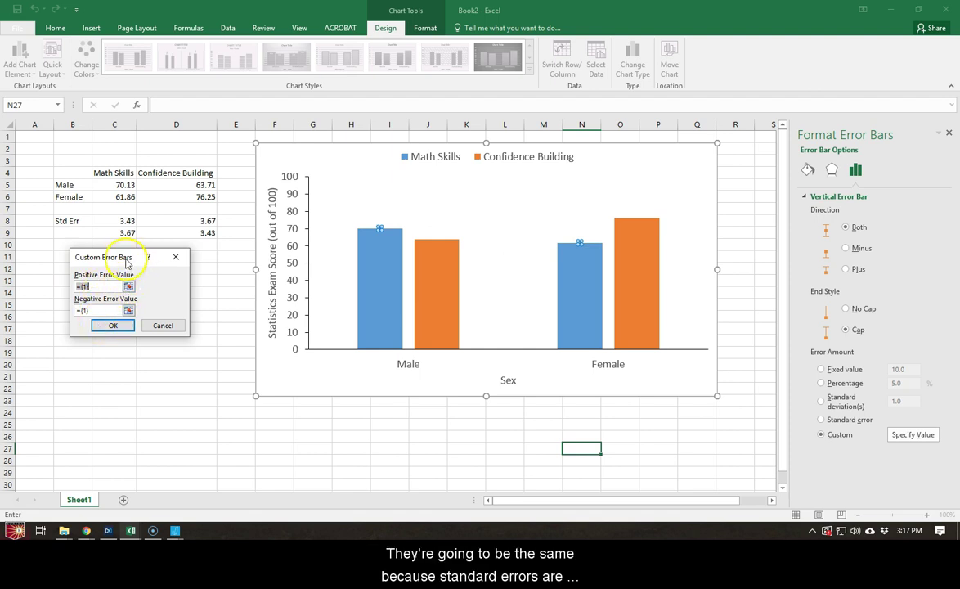
click(103, 286)
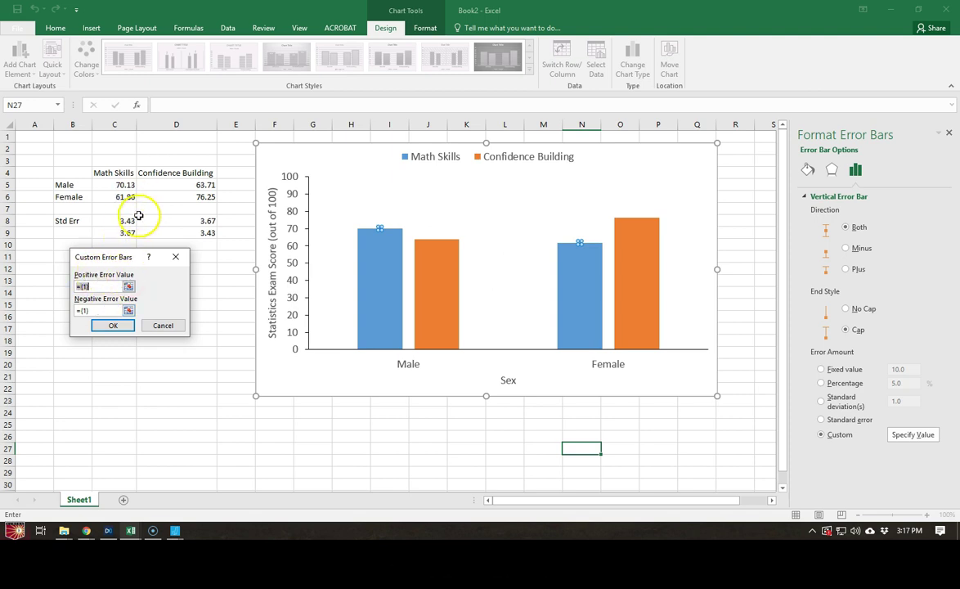
drag(130, 220, 129, 233)
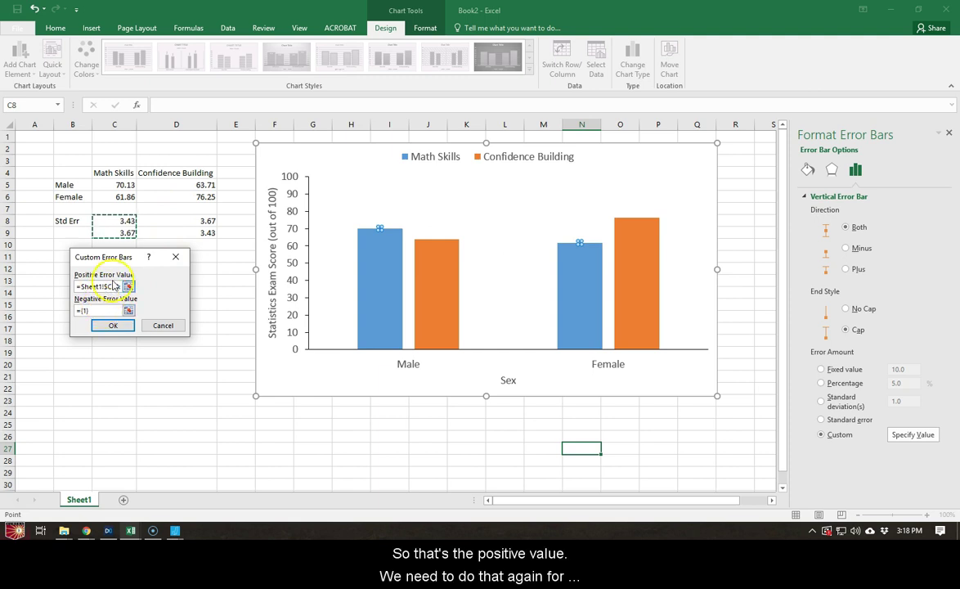
Use cells C8:C9 as the negative error values too, check the positive range, and apply the custom Math Skills error bars
click(103, 308)
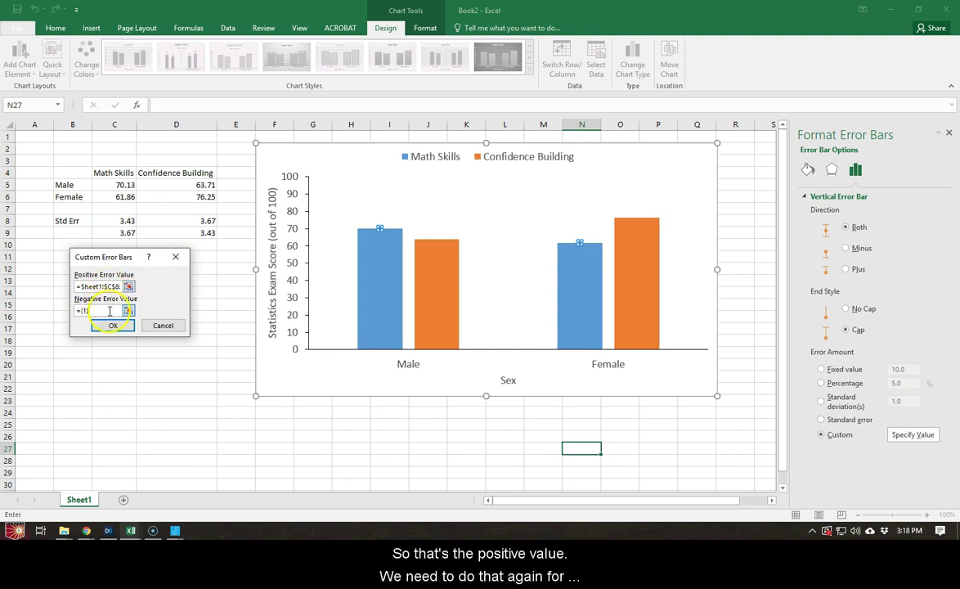
drag(109, 310, 59, 326)
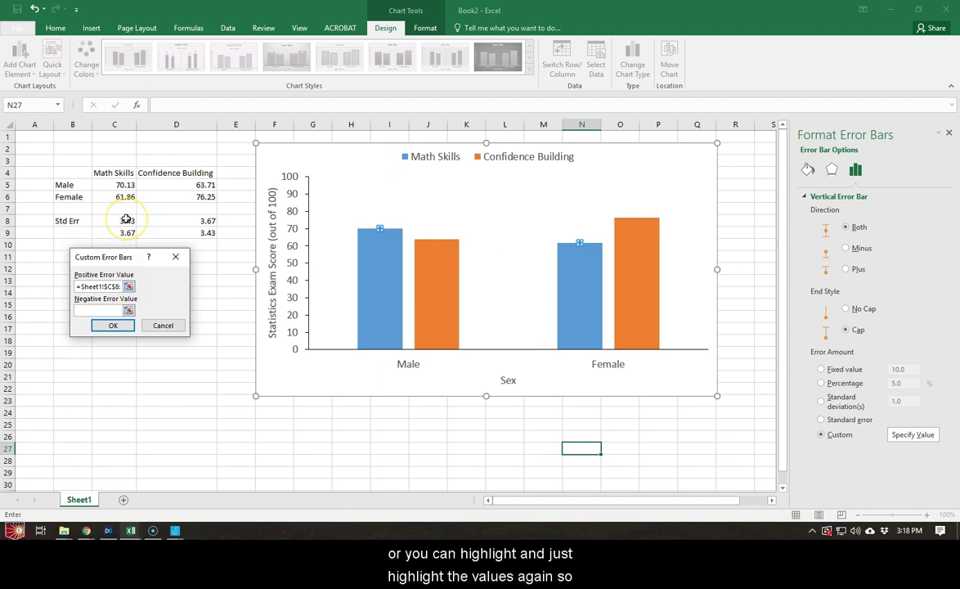
drag(127, 219, 127, 232)
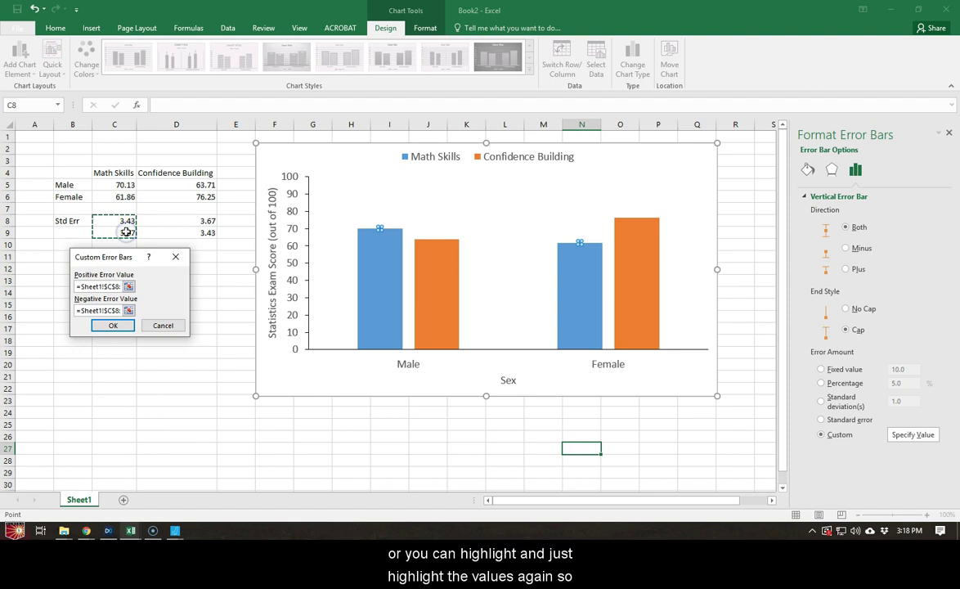
click(100, 285)
double_click(100, 286)
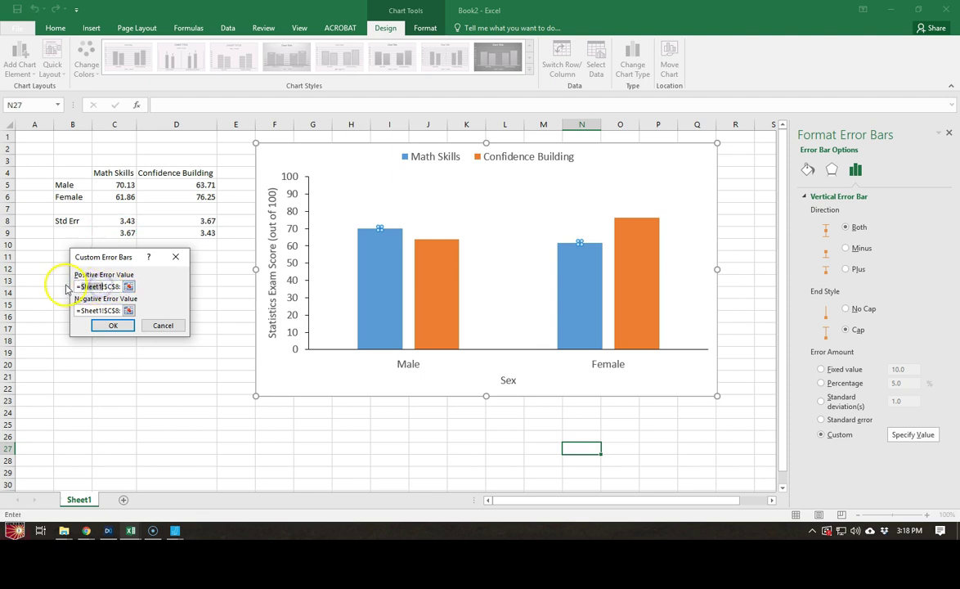
drag(76, 286, 97, 288)
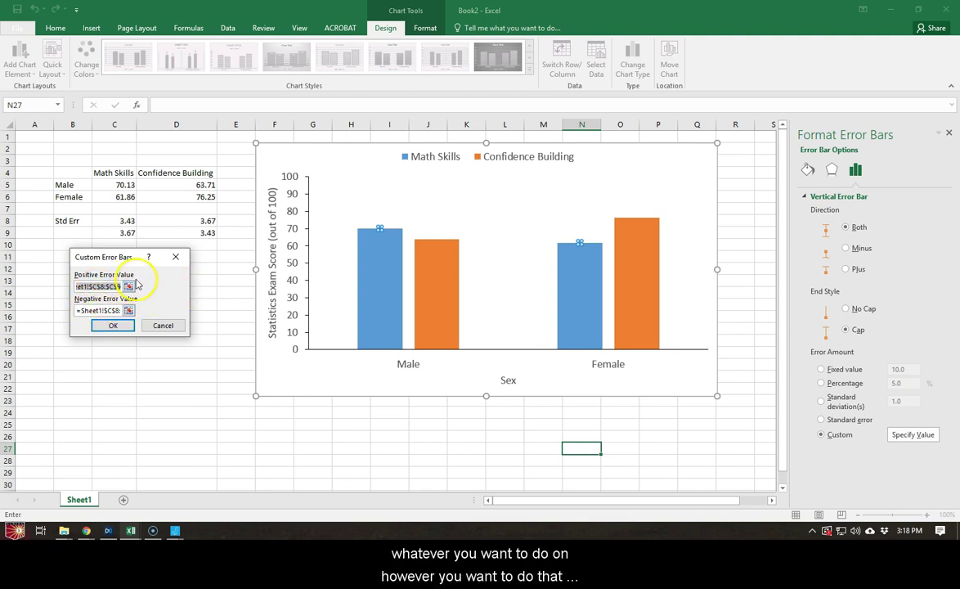
click(106, 288)
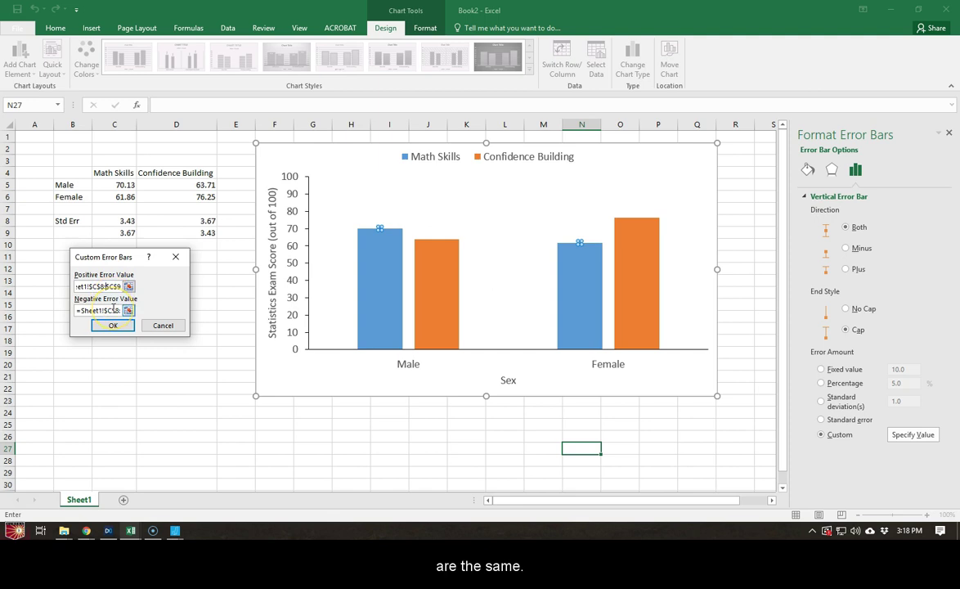
click(115, 327)
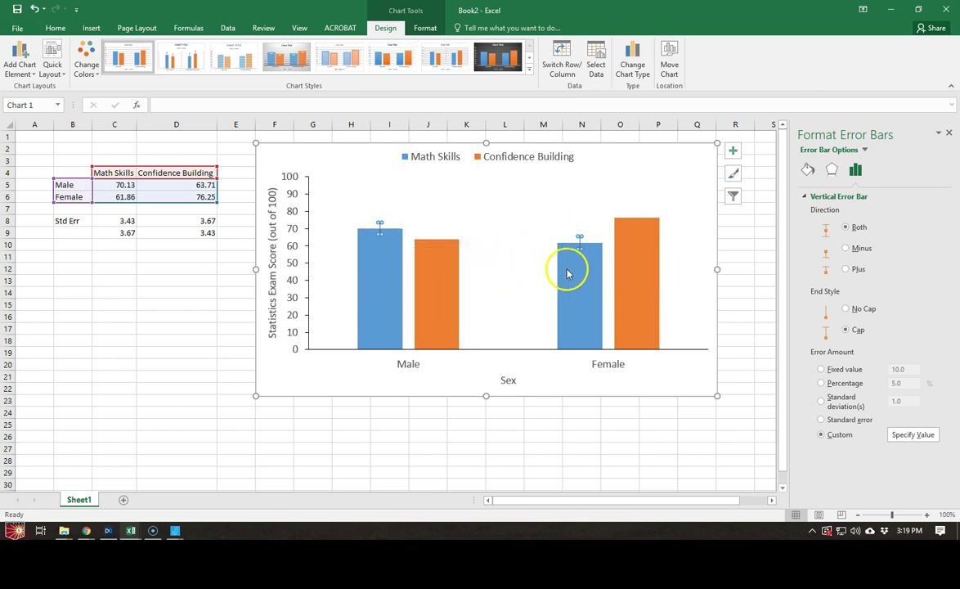
Add error bars based on the Confidence Building series, with their detailed formatting options open
click(507, 395)
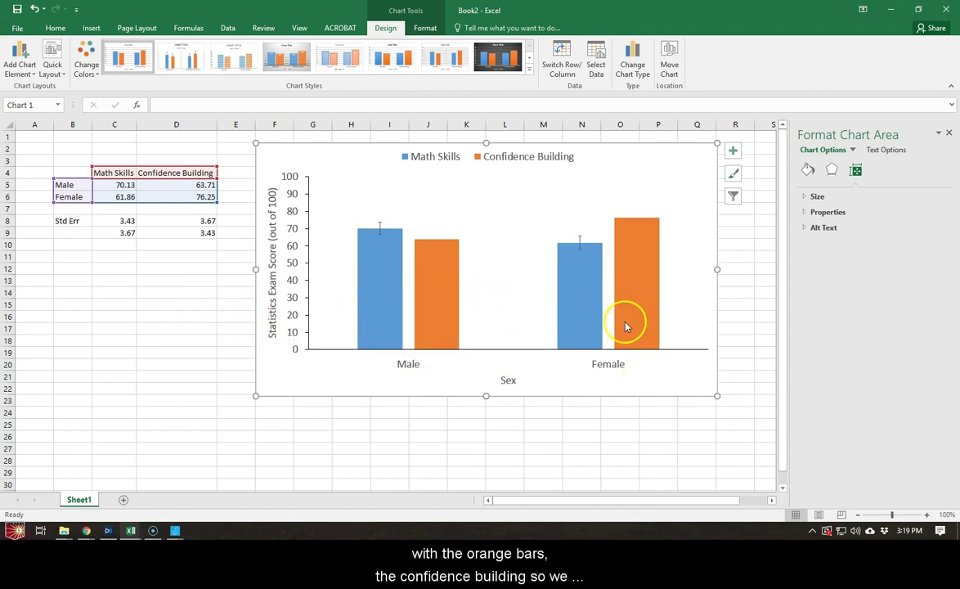
click(42, 71)
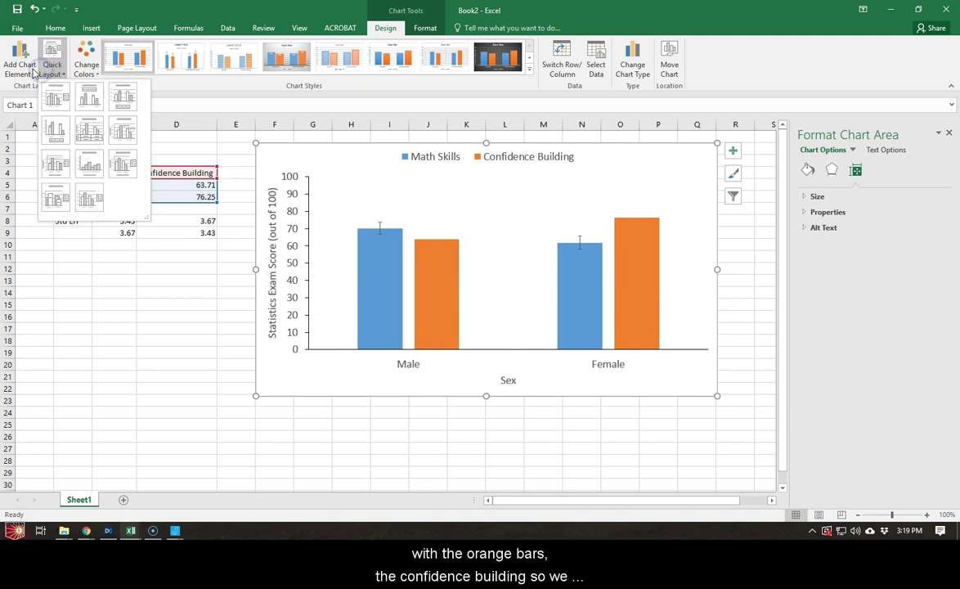
click(30, 71)
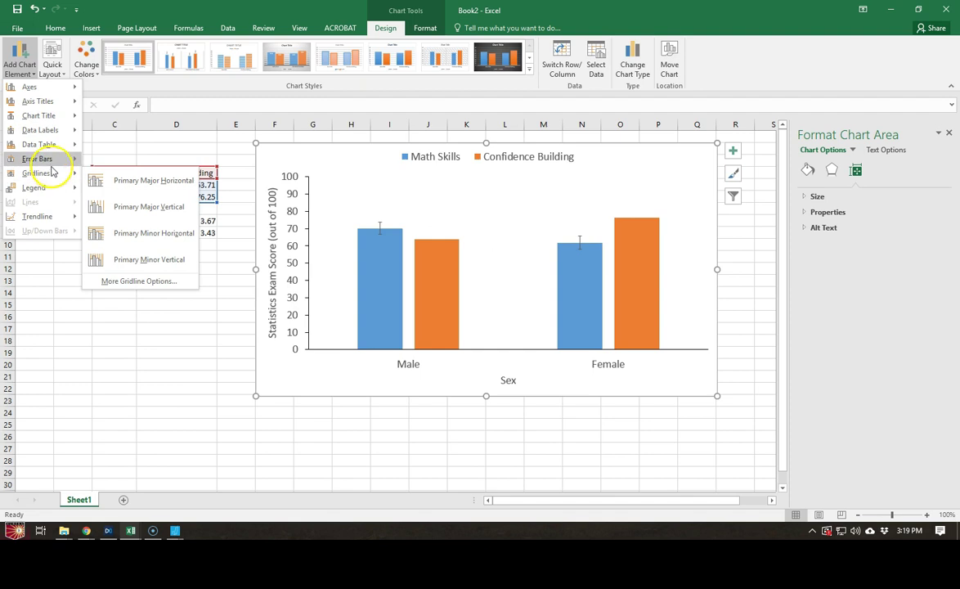
mouse_move(47, 157)
click(139, 265)
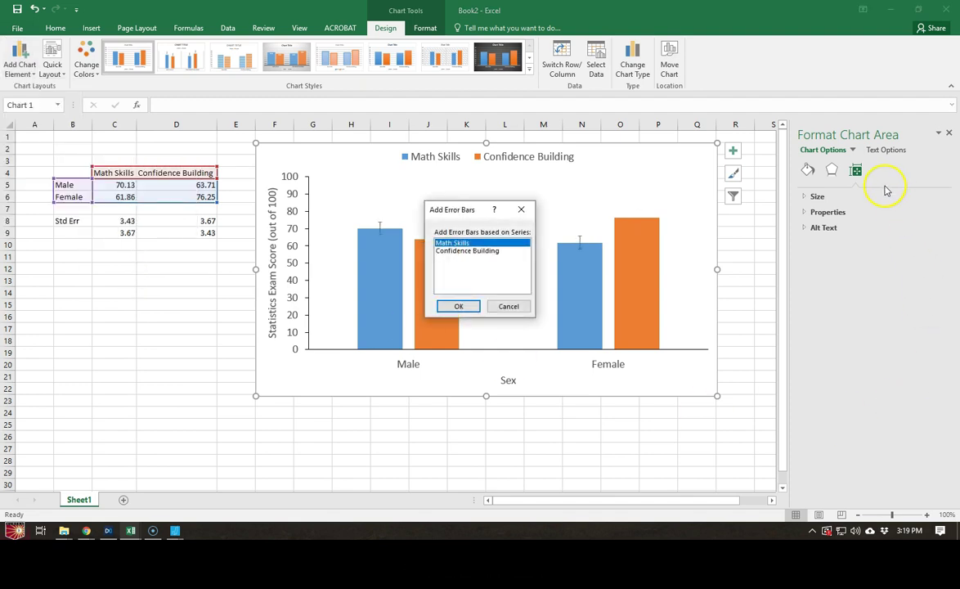
click(470, 252)
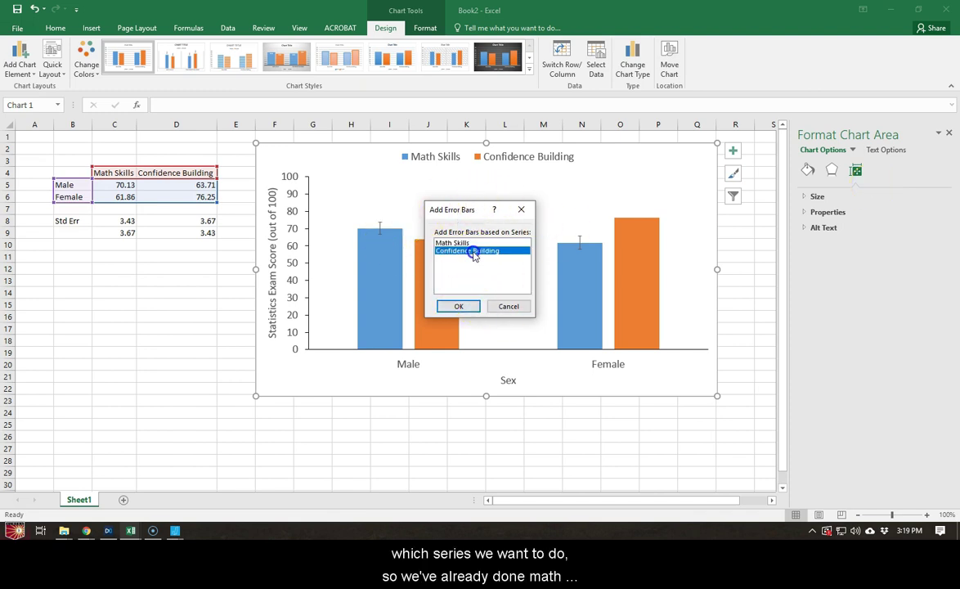
click(454, 309)
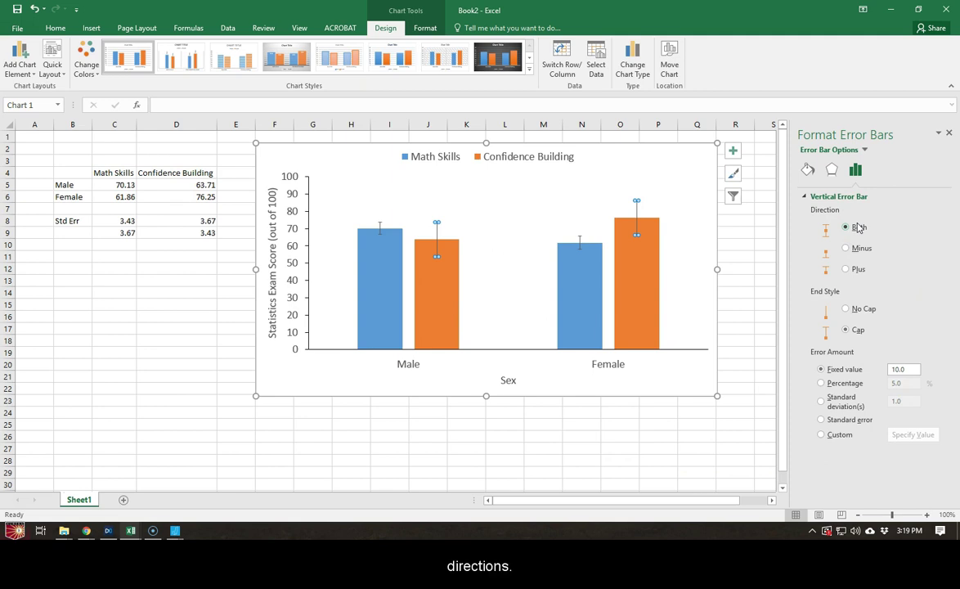
Give the Confidence Building error bars custom amounts, using cells D8:D9 for both the positive and negative error values
click(840, 435)
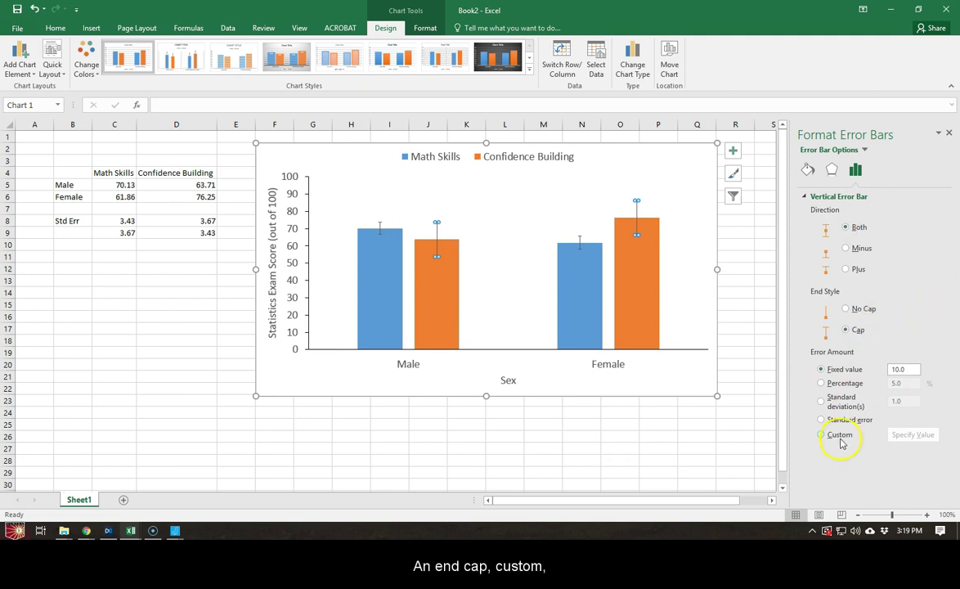
click(910, 435)
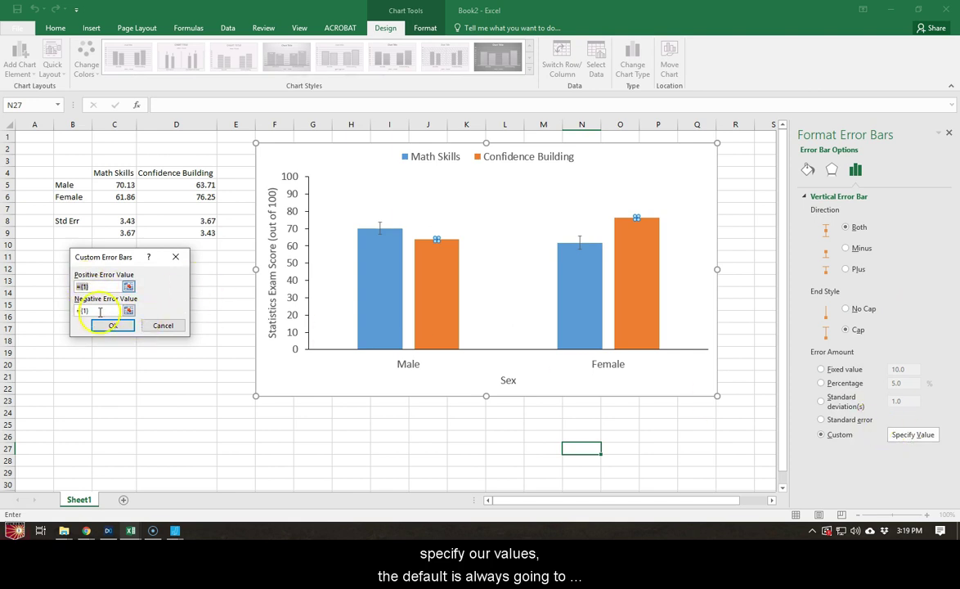
drag(206, 220, 204, 235)
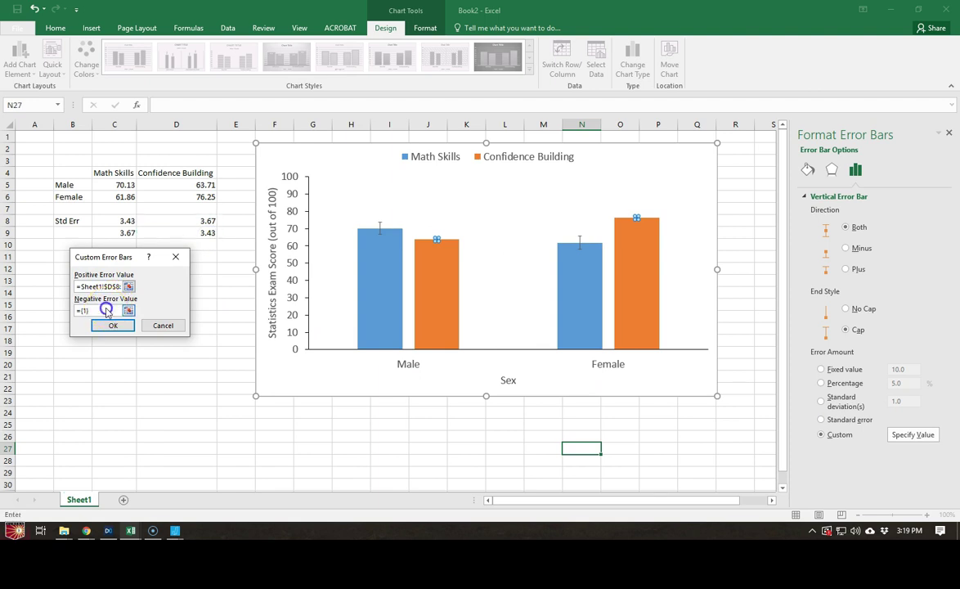
drag(107, 310, 70, 309)
key(BackSpace)
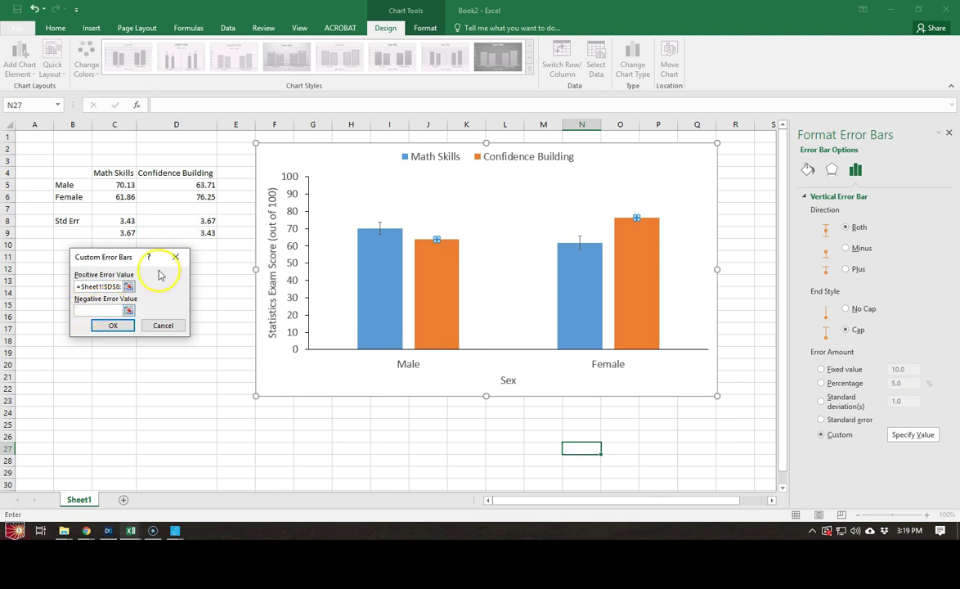
drag(205, 221, 205, 235)
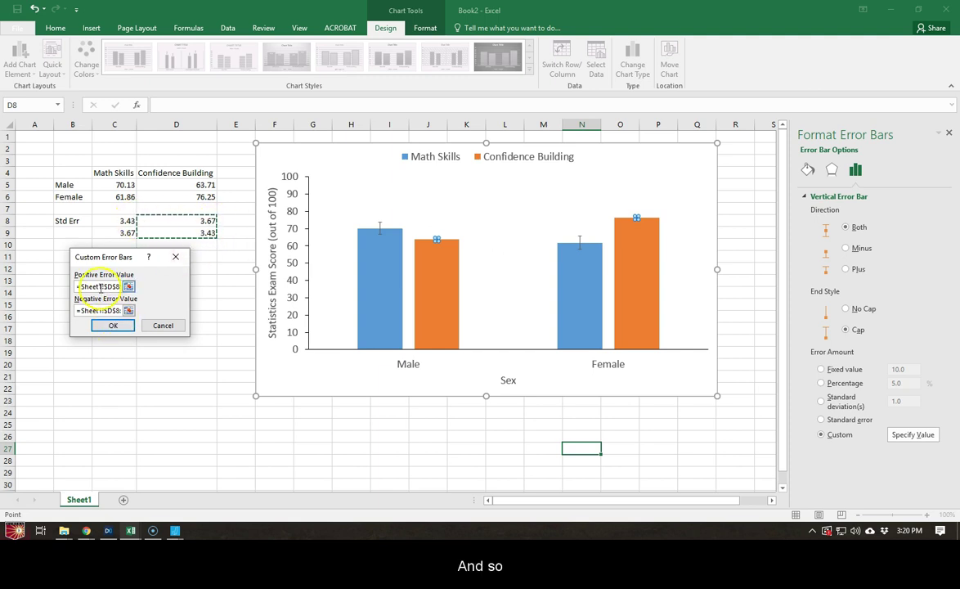
click(118, 326)
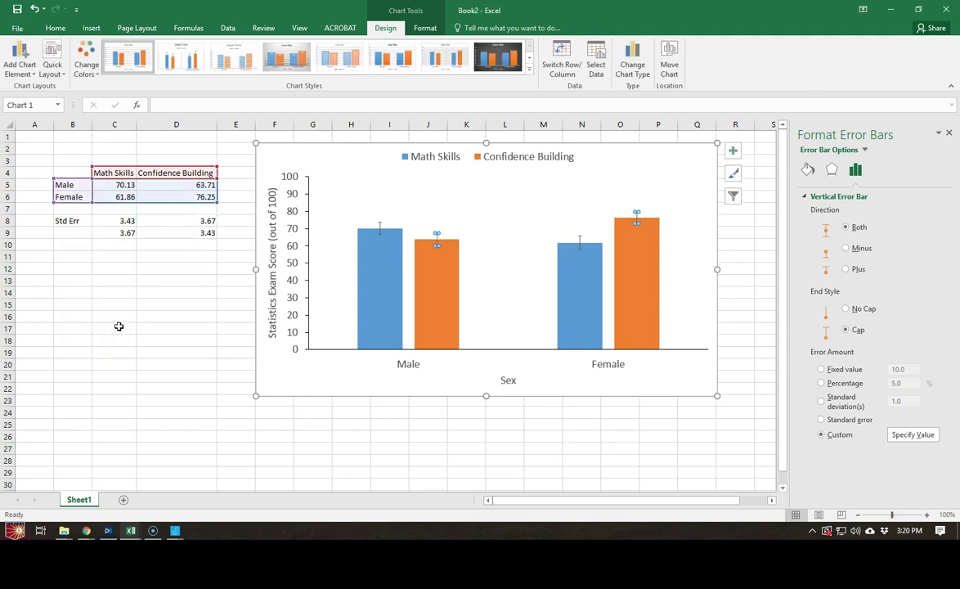
Close the chart formatting options and deselect the chart
click(407, 394)
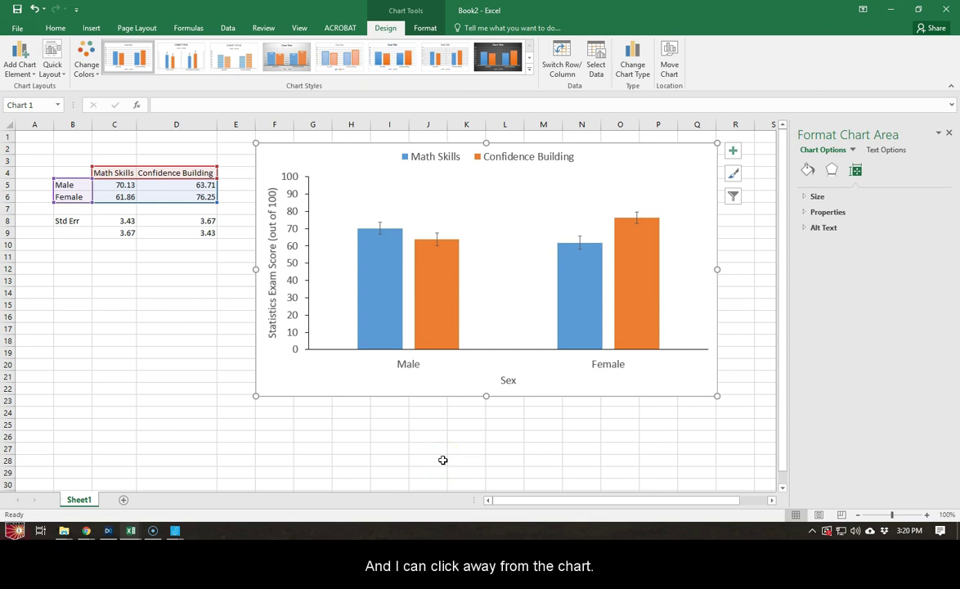
click(949, 133)
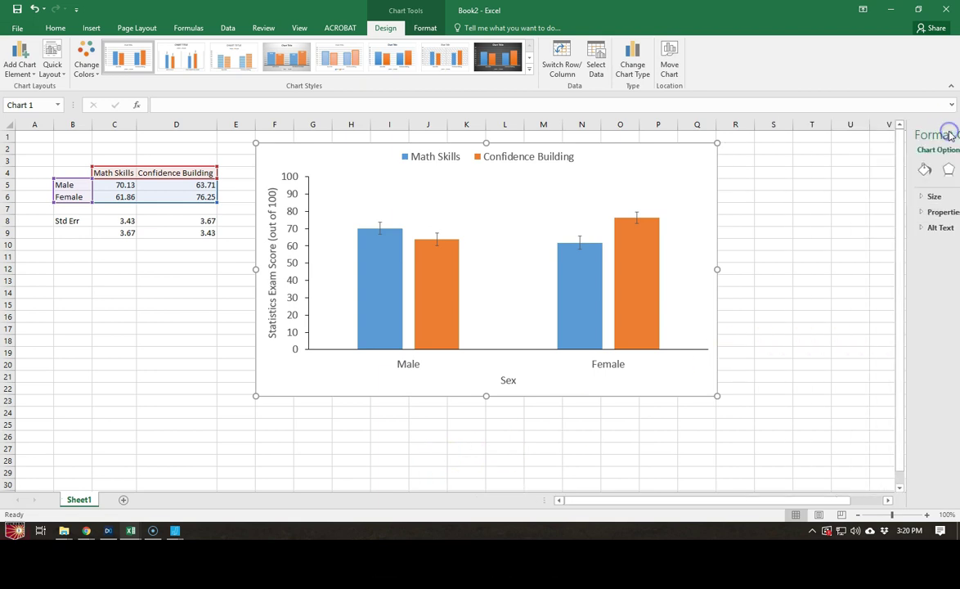
click(769, 313)
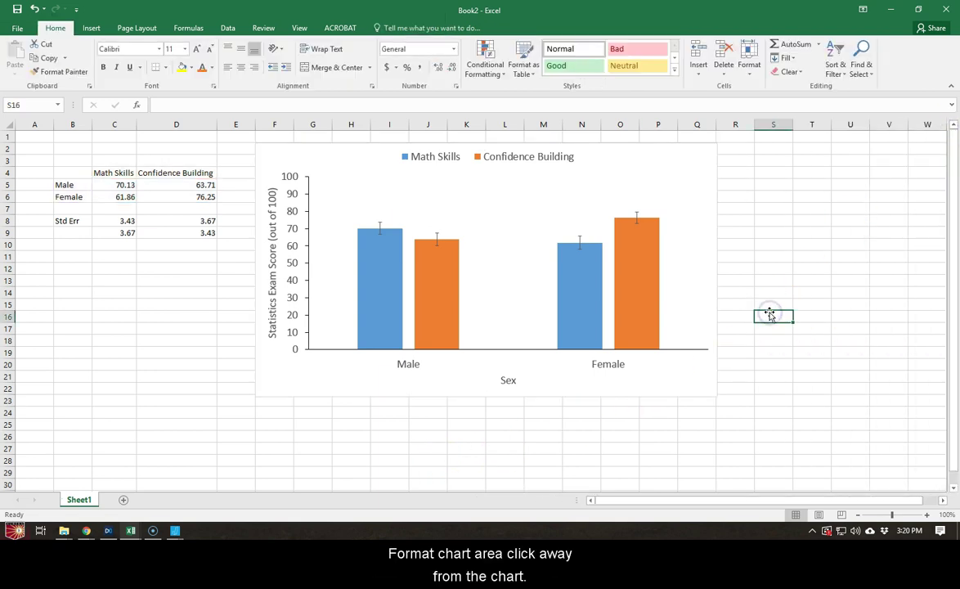